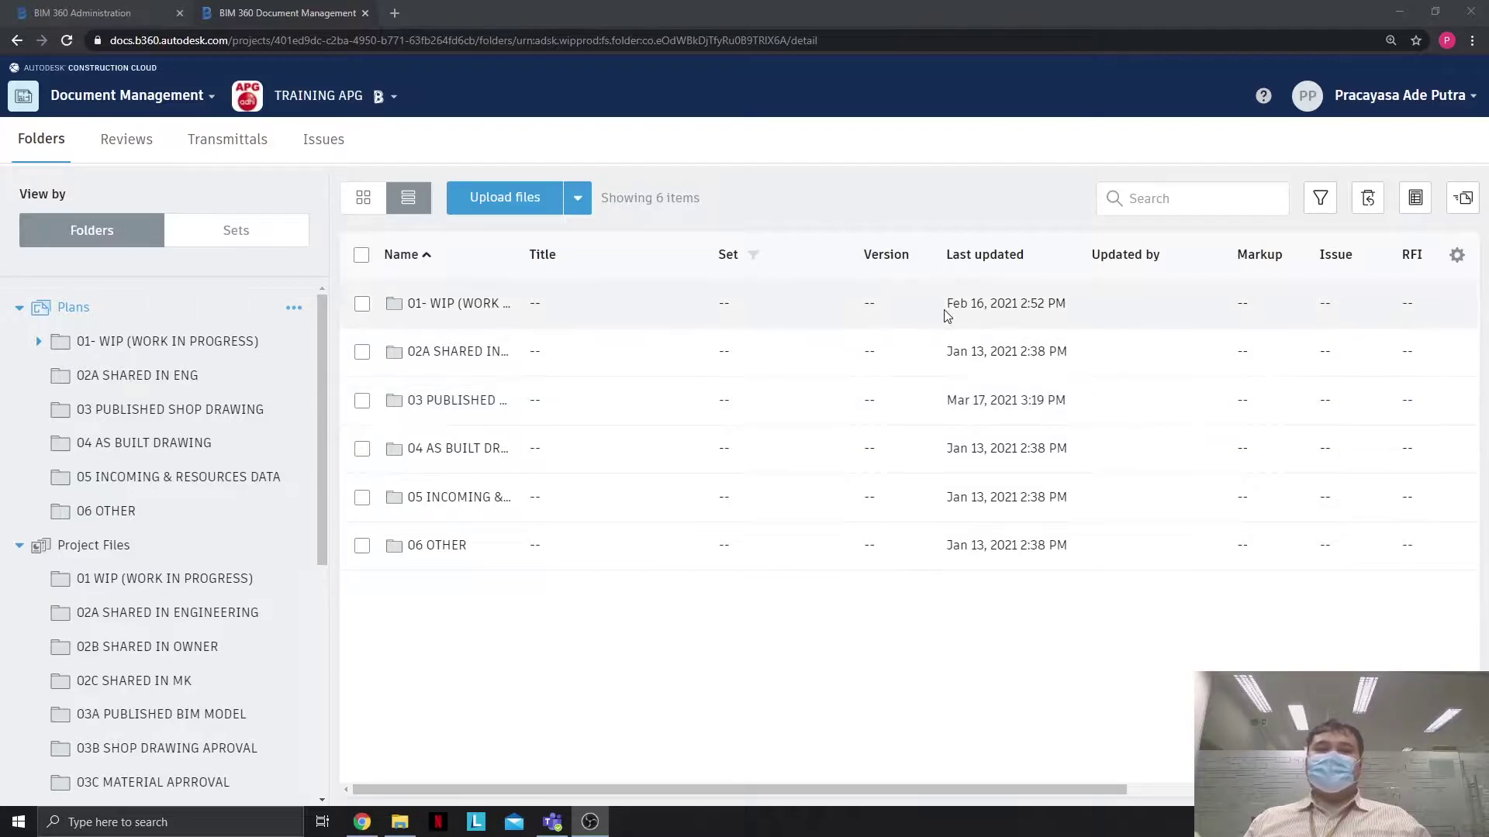
left_click(194, 95)
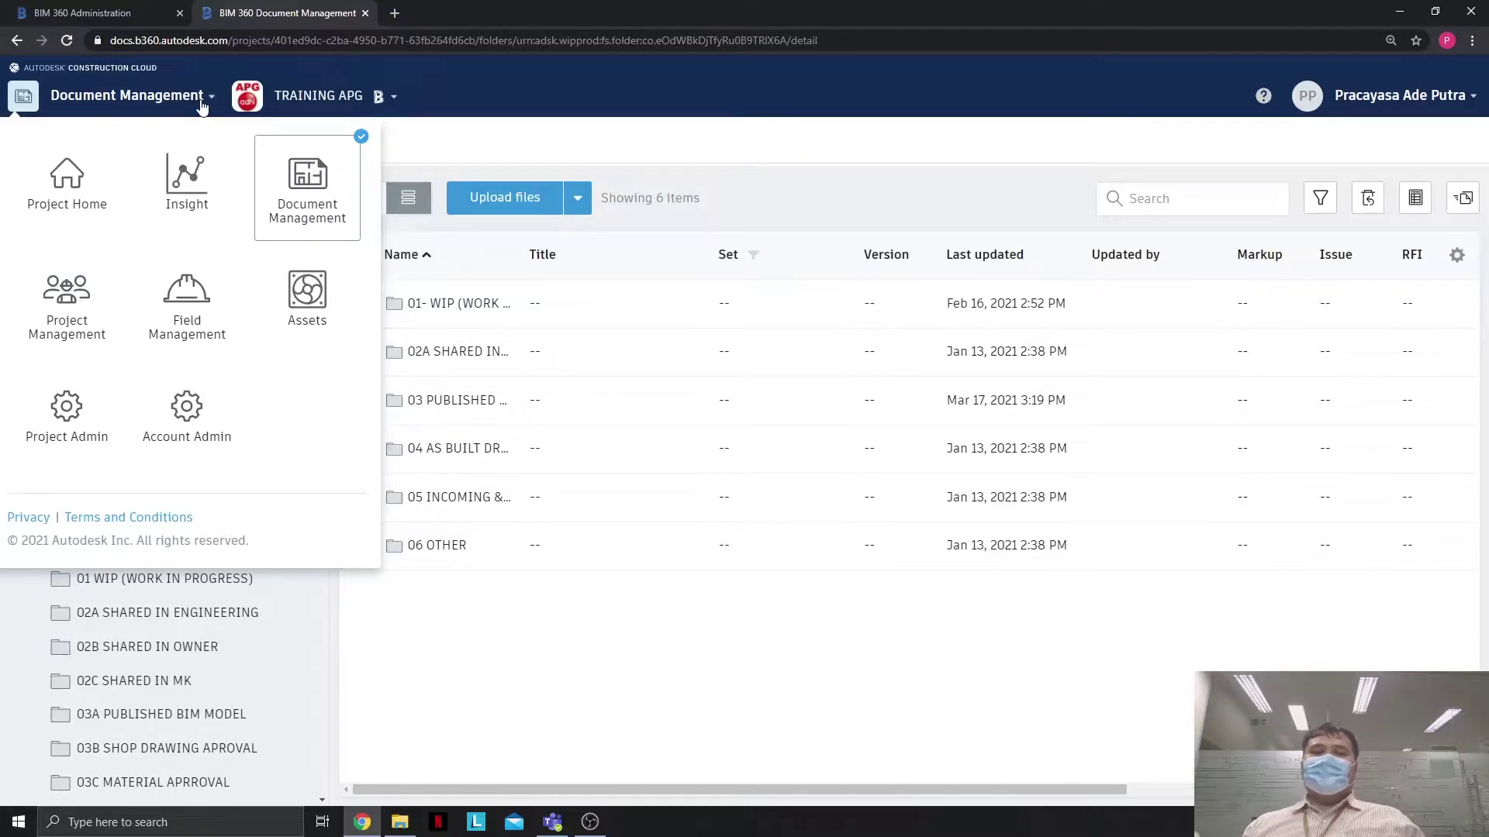
left_click(547, 131)
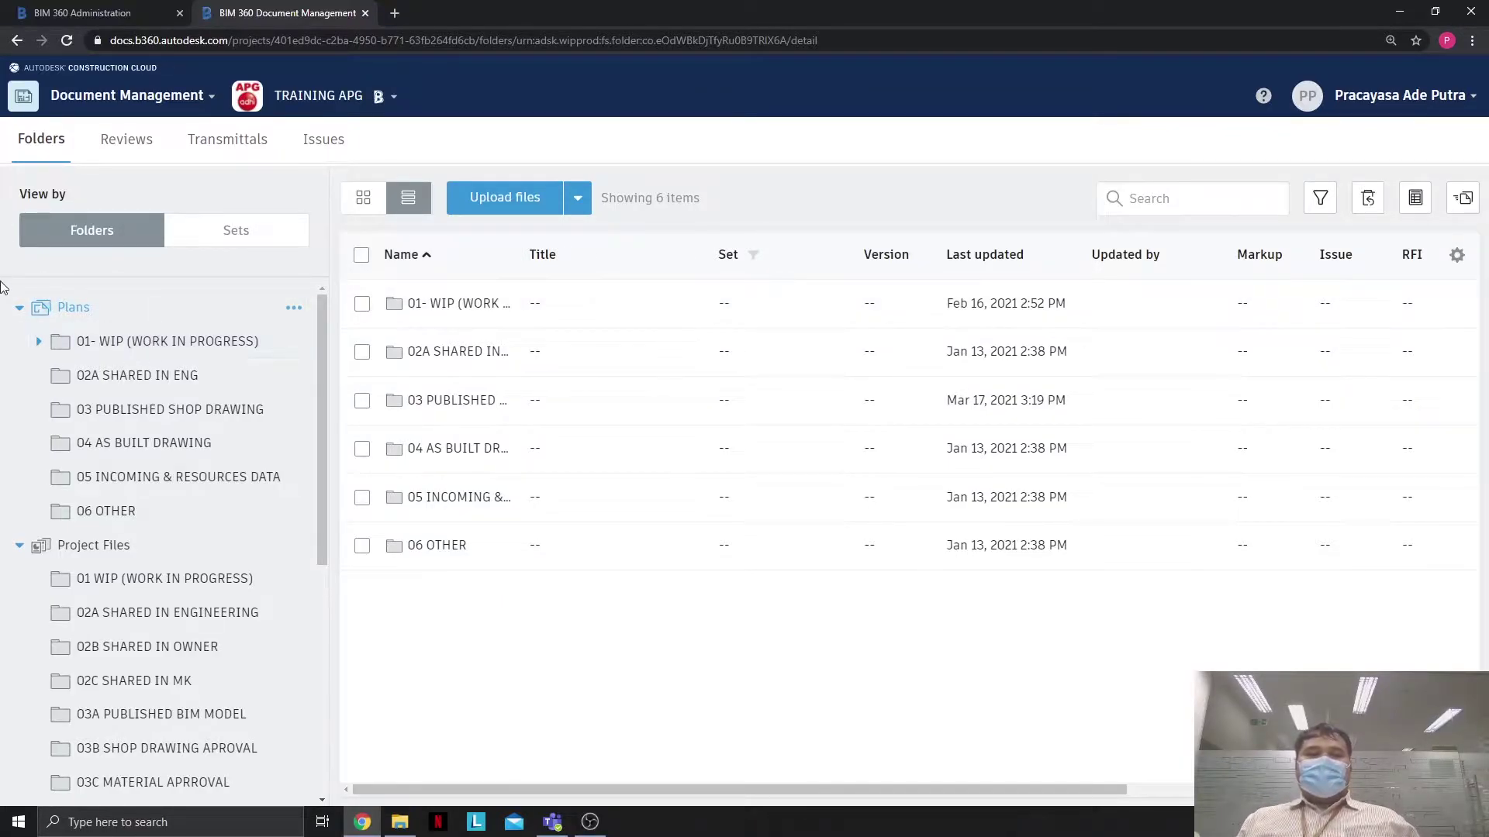
Select the drawings BAS-00, BAS-01, BAS-02 and BAS-03 in the 01- WIP (WORK IN PROGRESS) folder under Plans
left_click(139, 342)
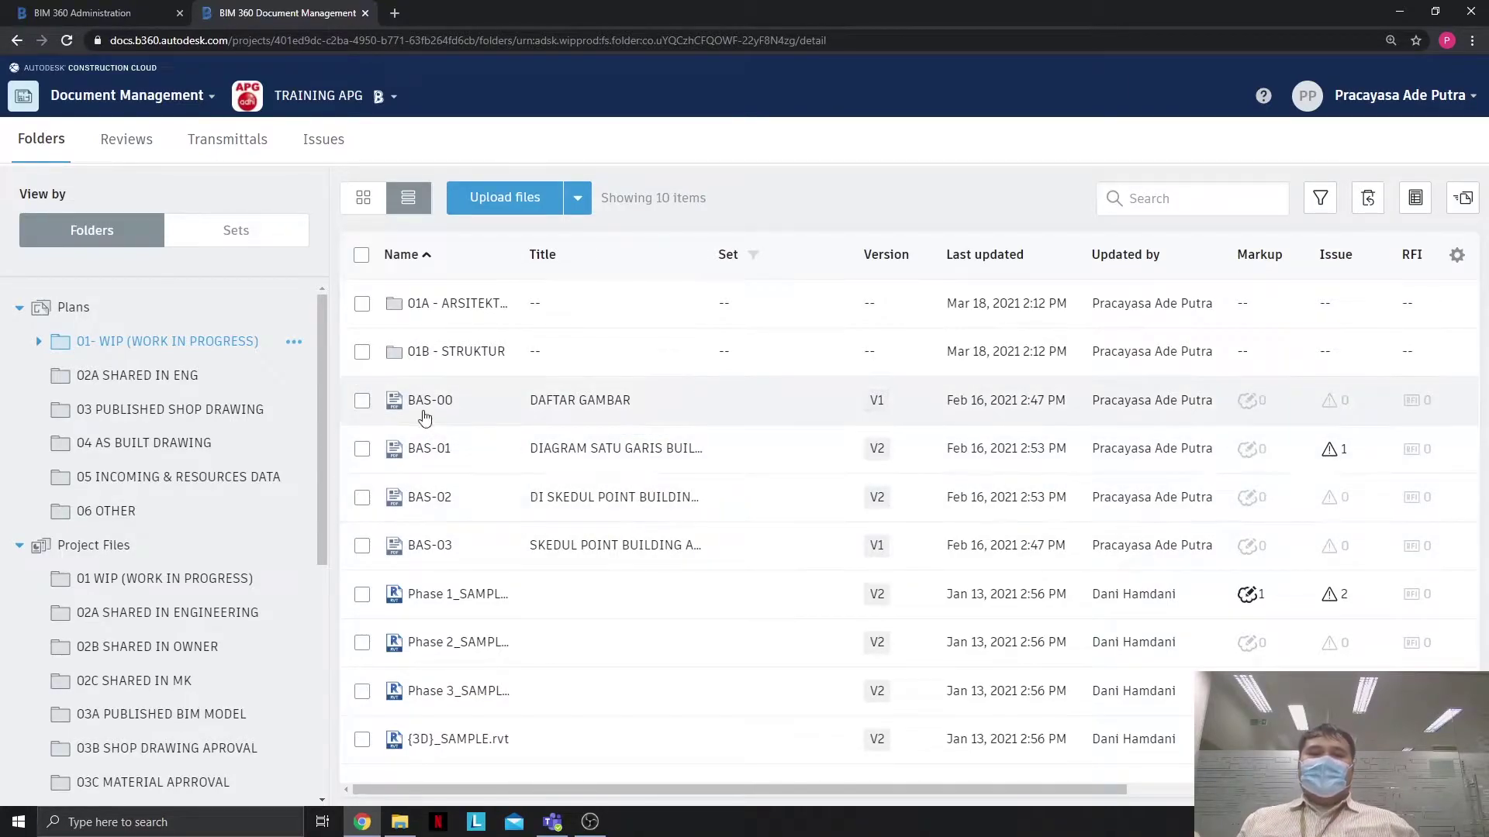
left_click(362, 401)
left_click(362, 449)
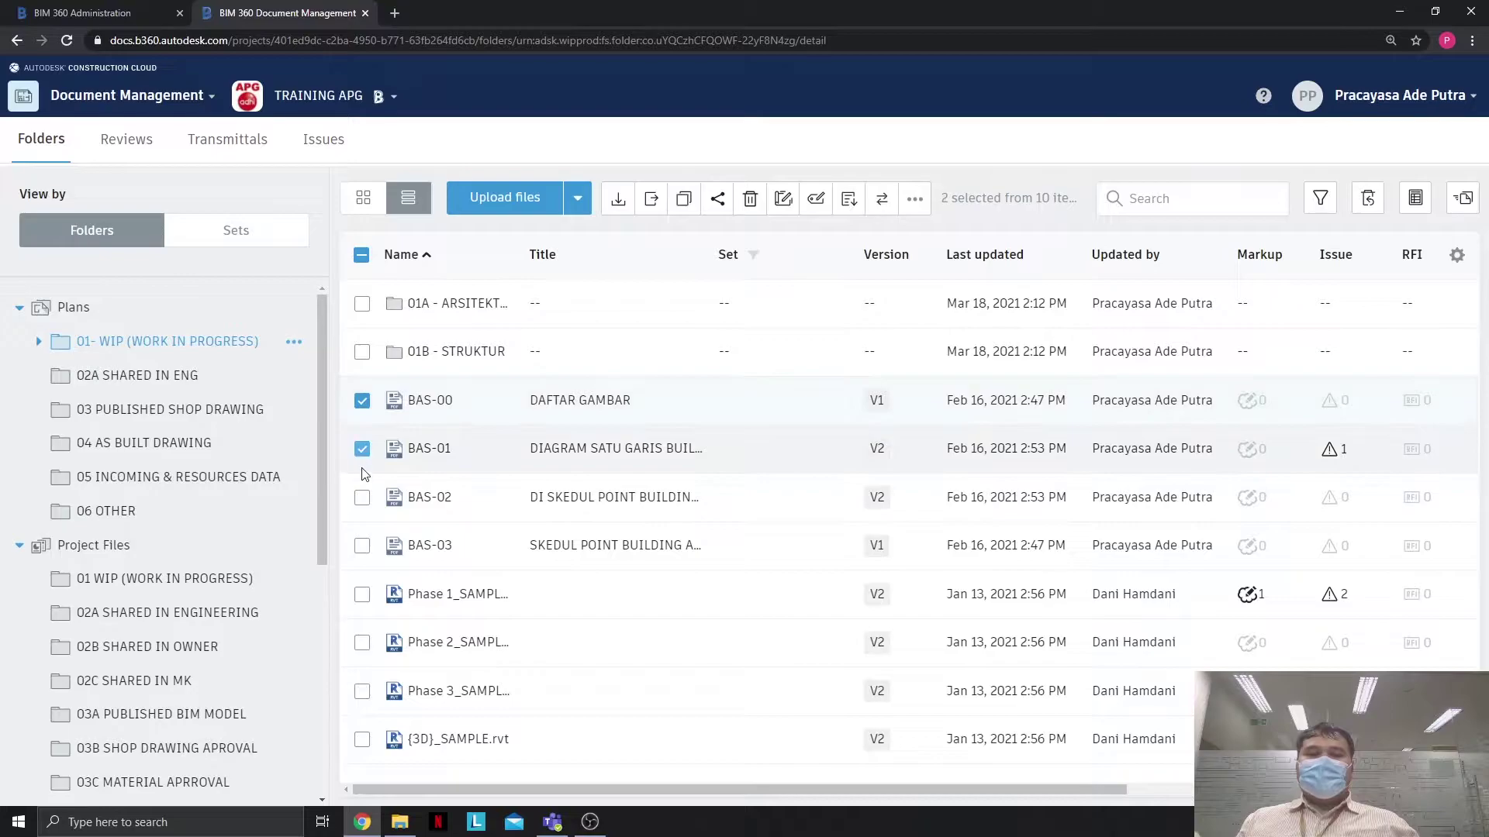
left_click(362, 498)
left_click(362, 546)
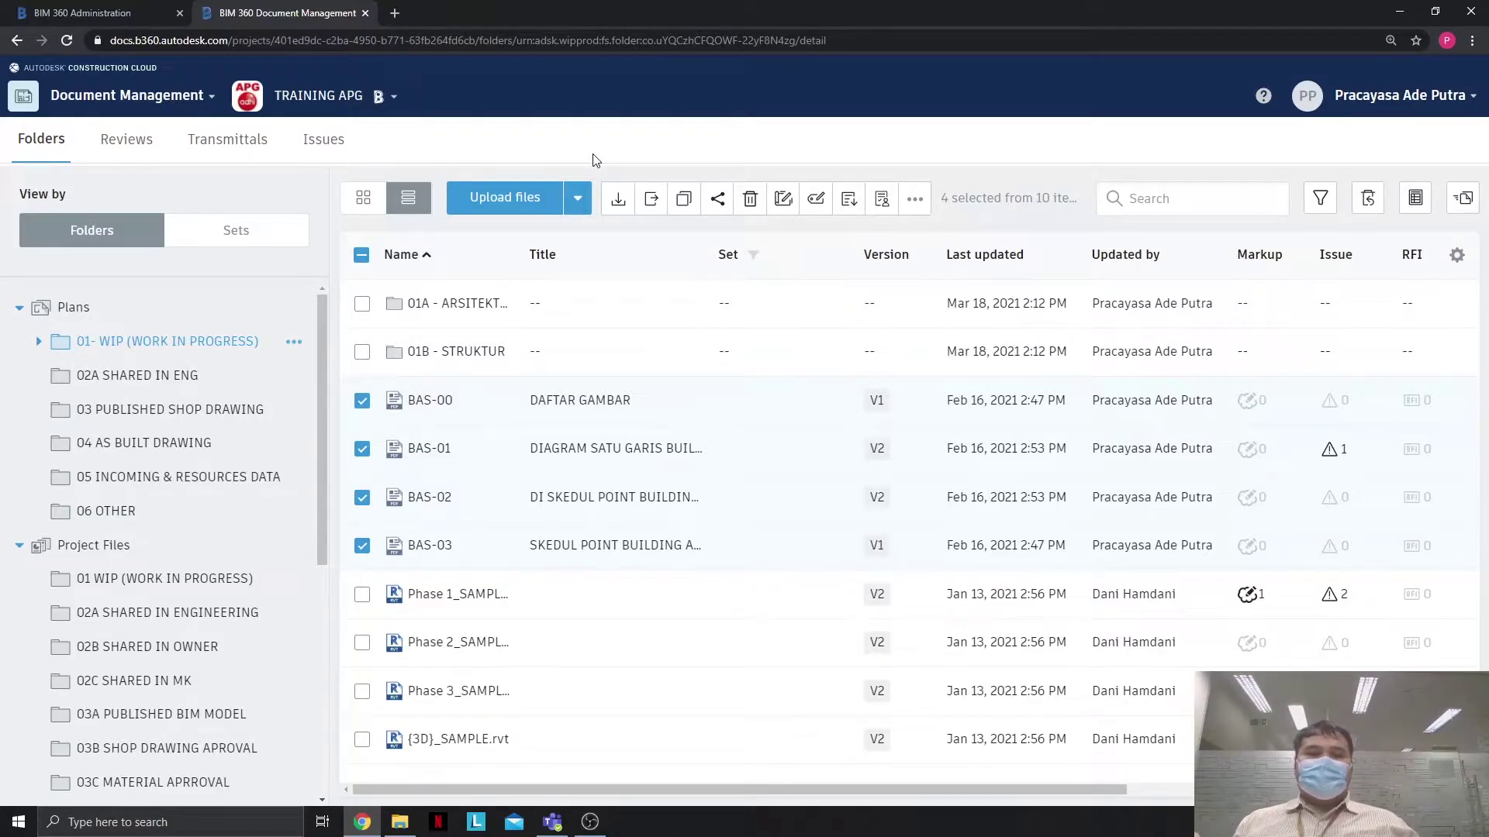
Go to the project administration and show the Document Management service's review workflows
left_click(187, 102)
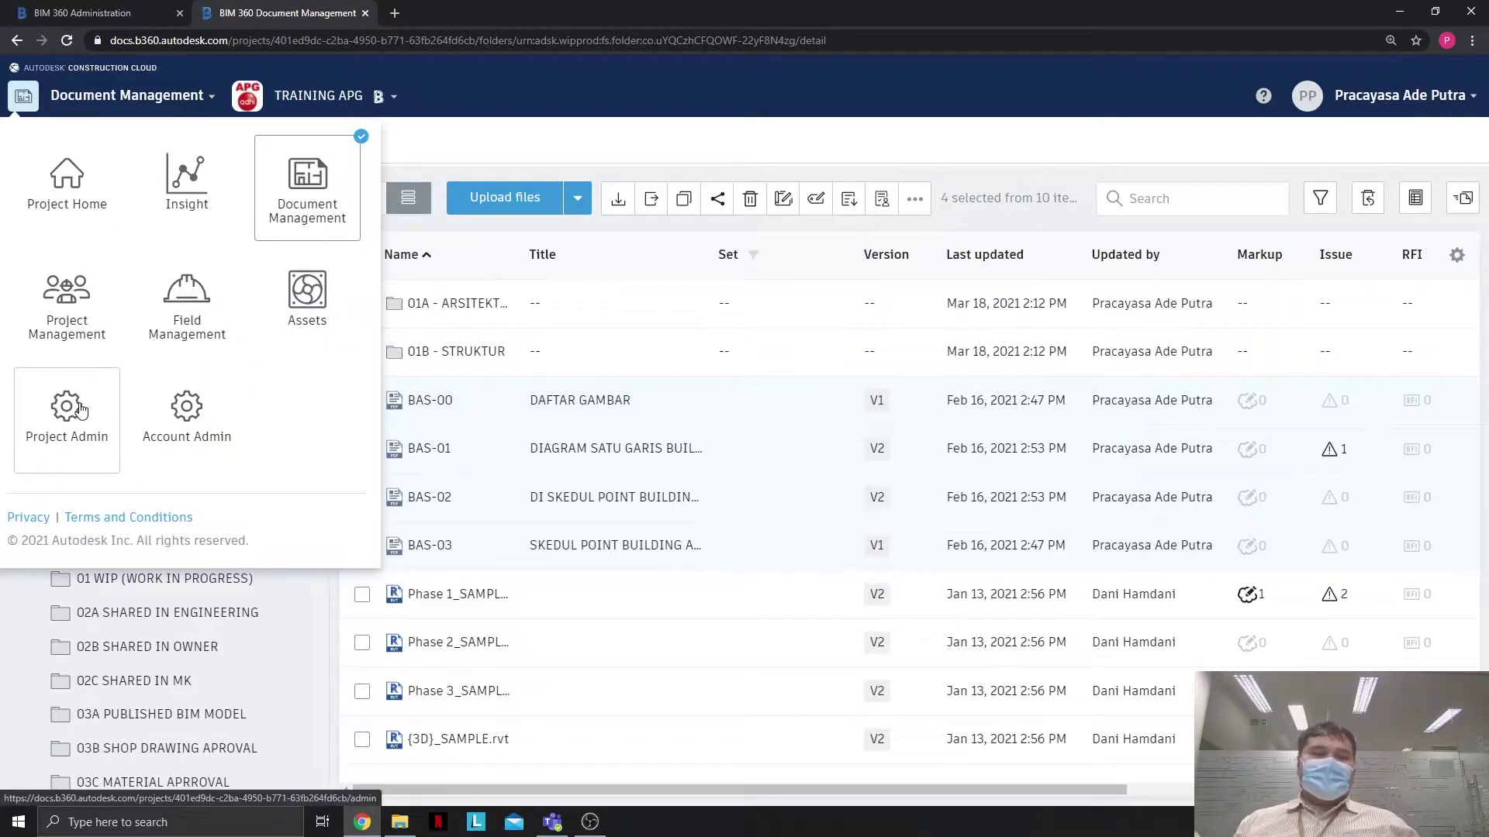
left_click(40, 420)
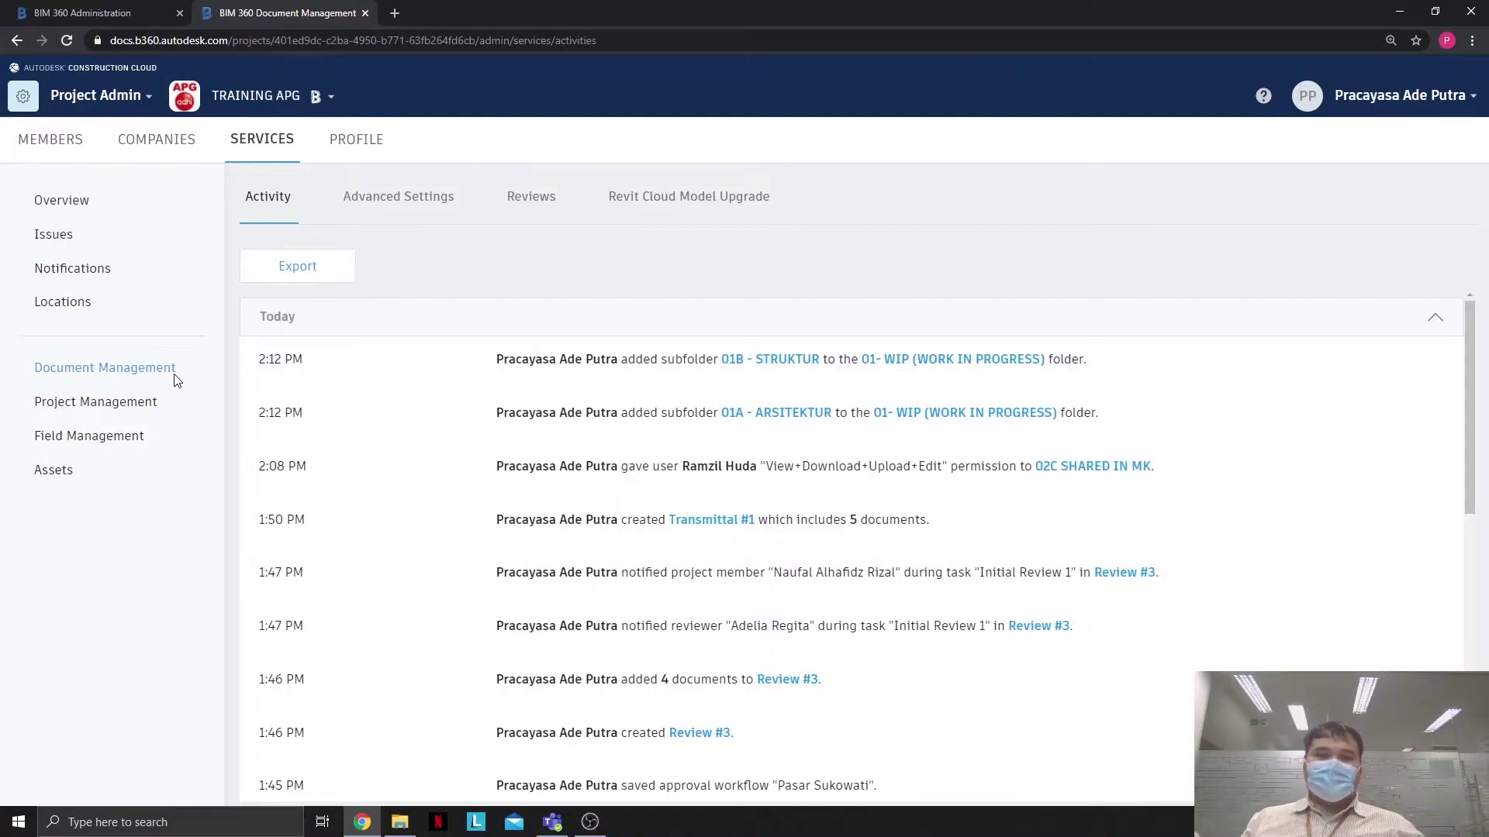
left_click(538, 205)
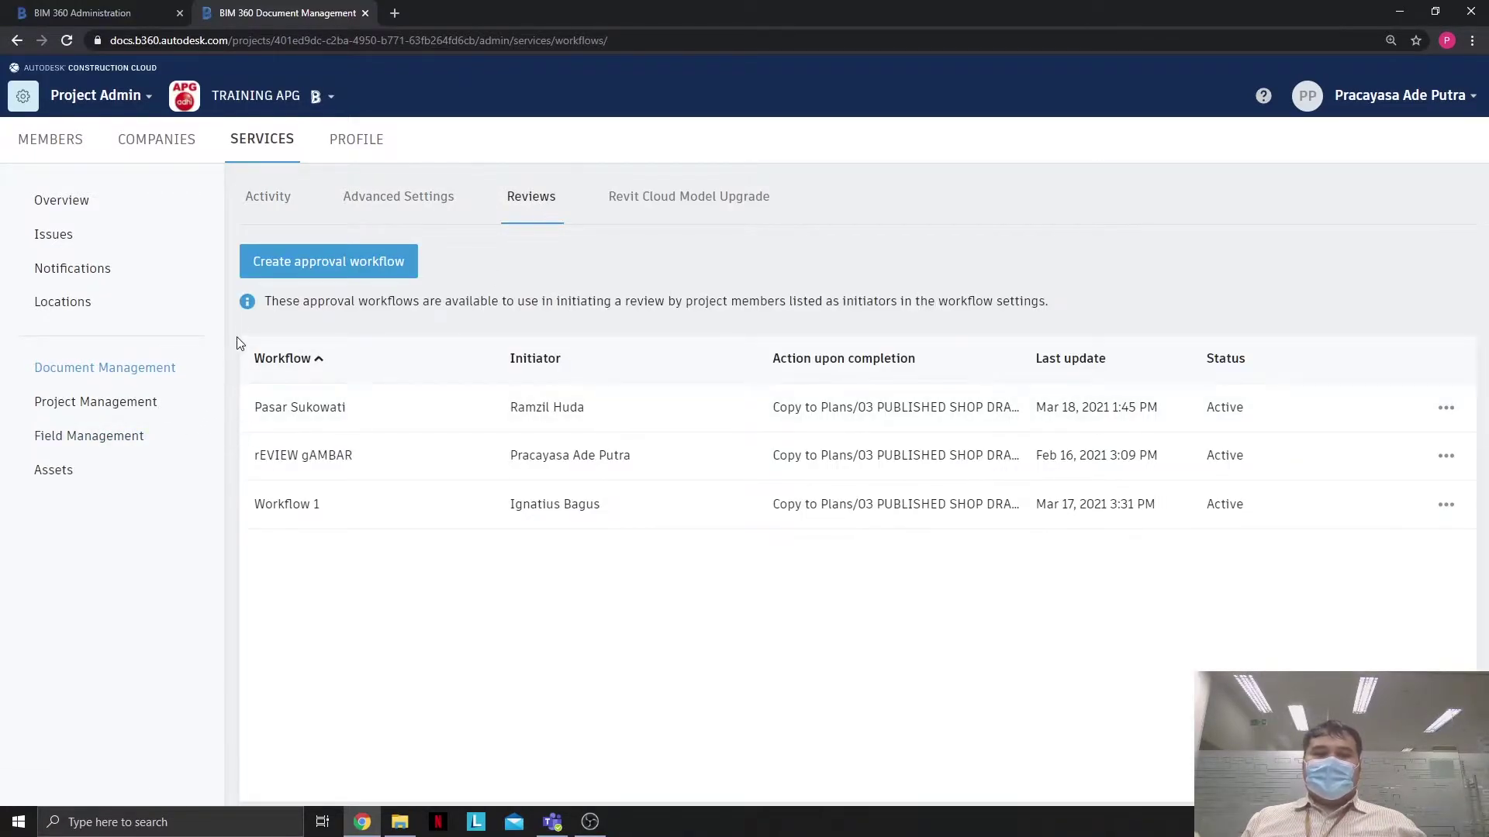
Start a new approval workflow based on the Three Step Approval template
left_click(386, 264)
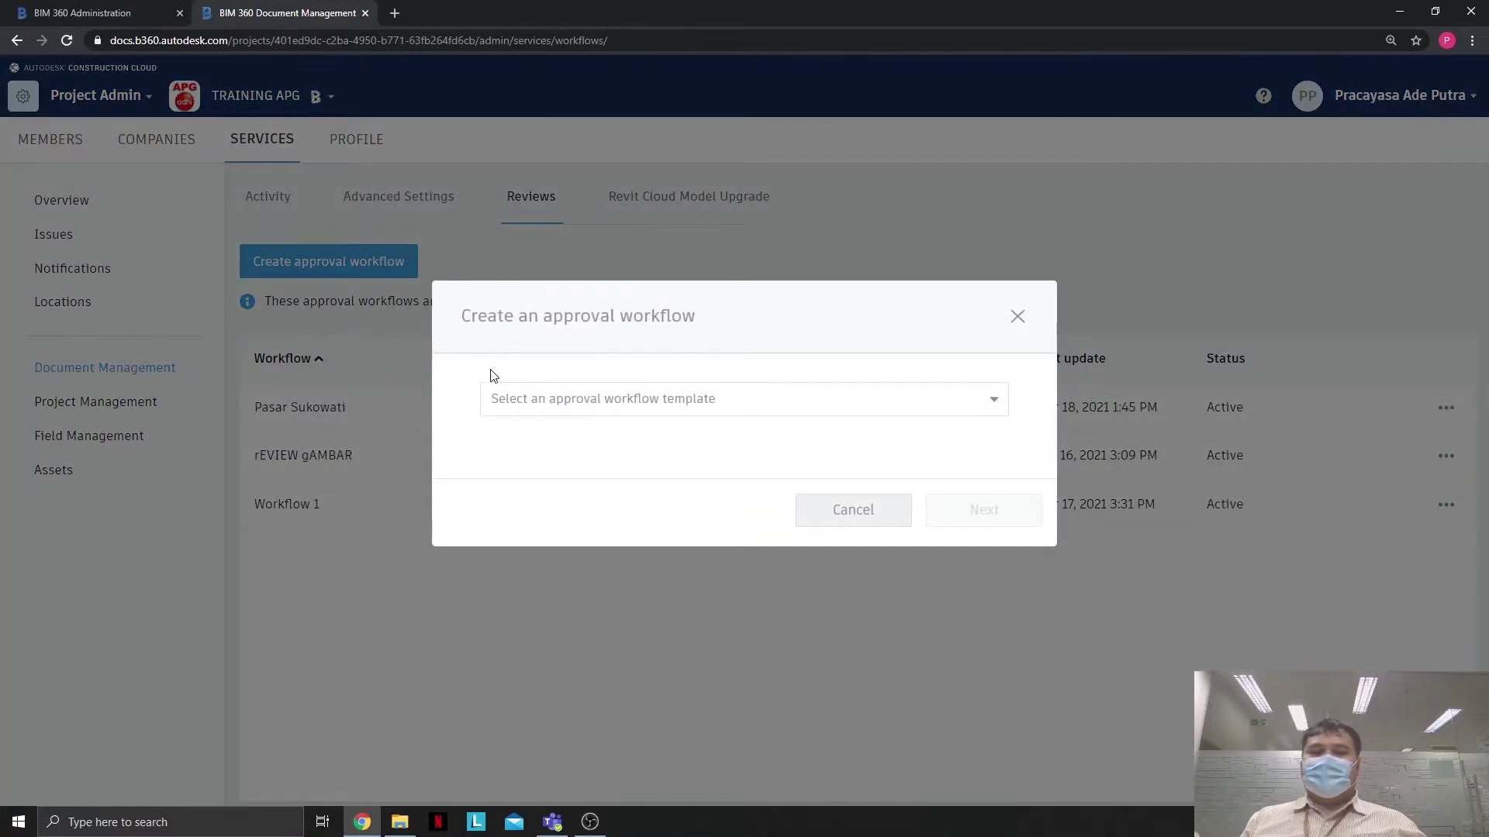
left_click(735, 404)
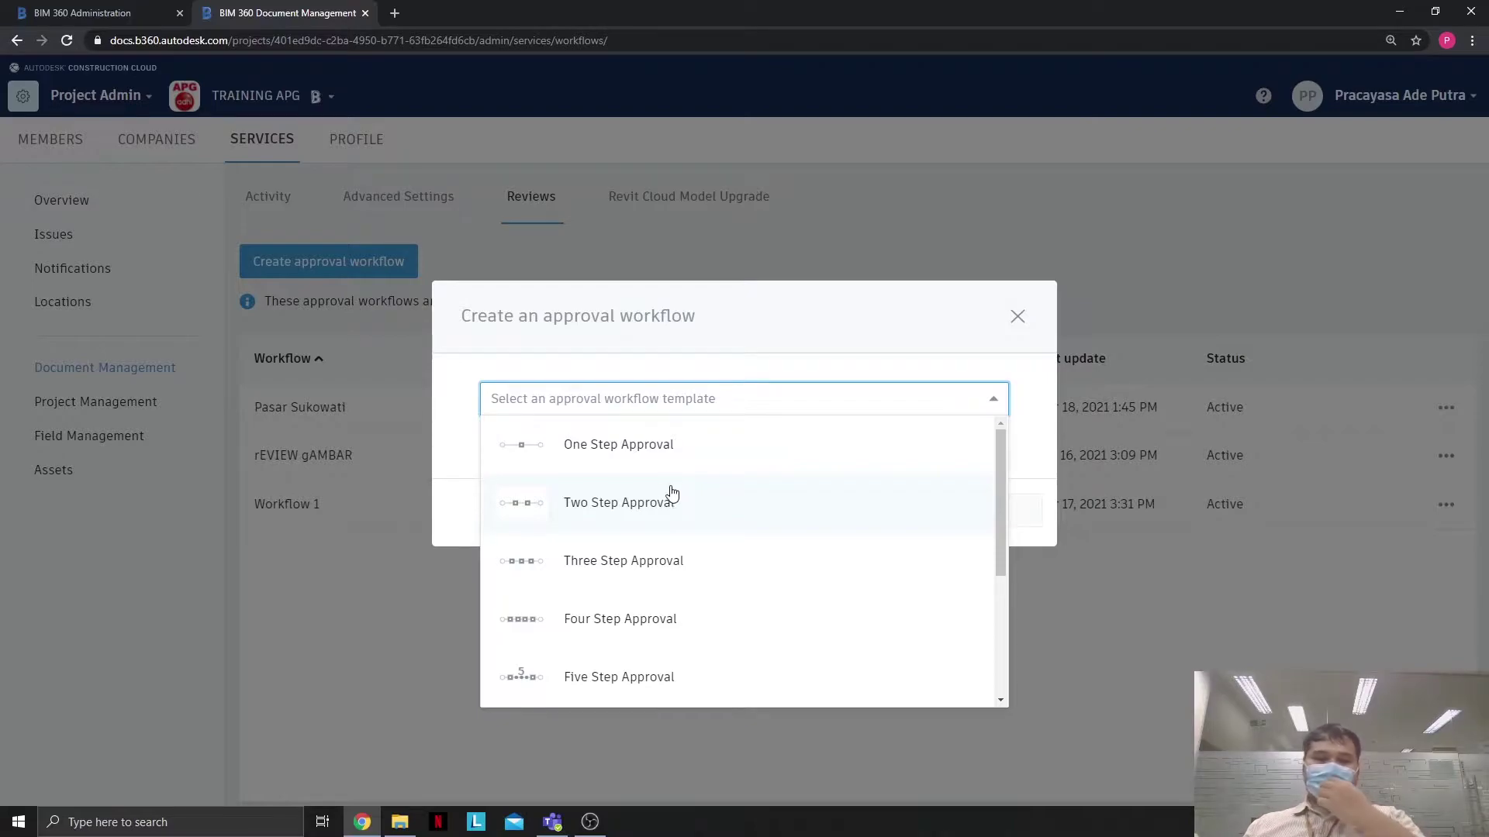
left_click(657, 563)
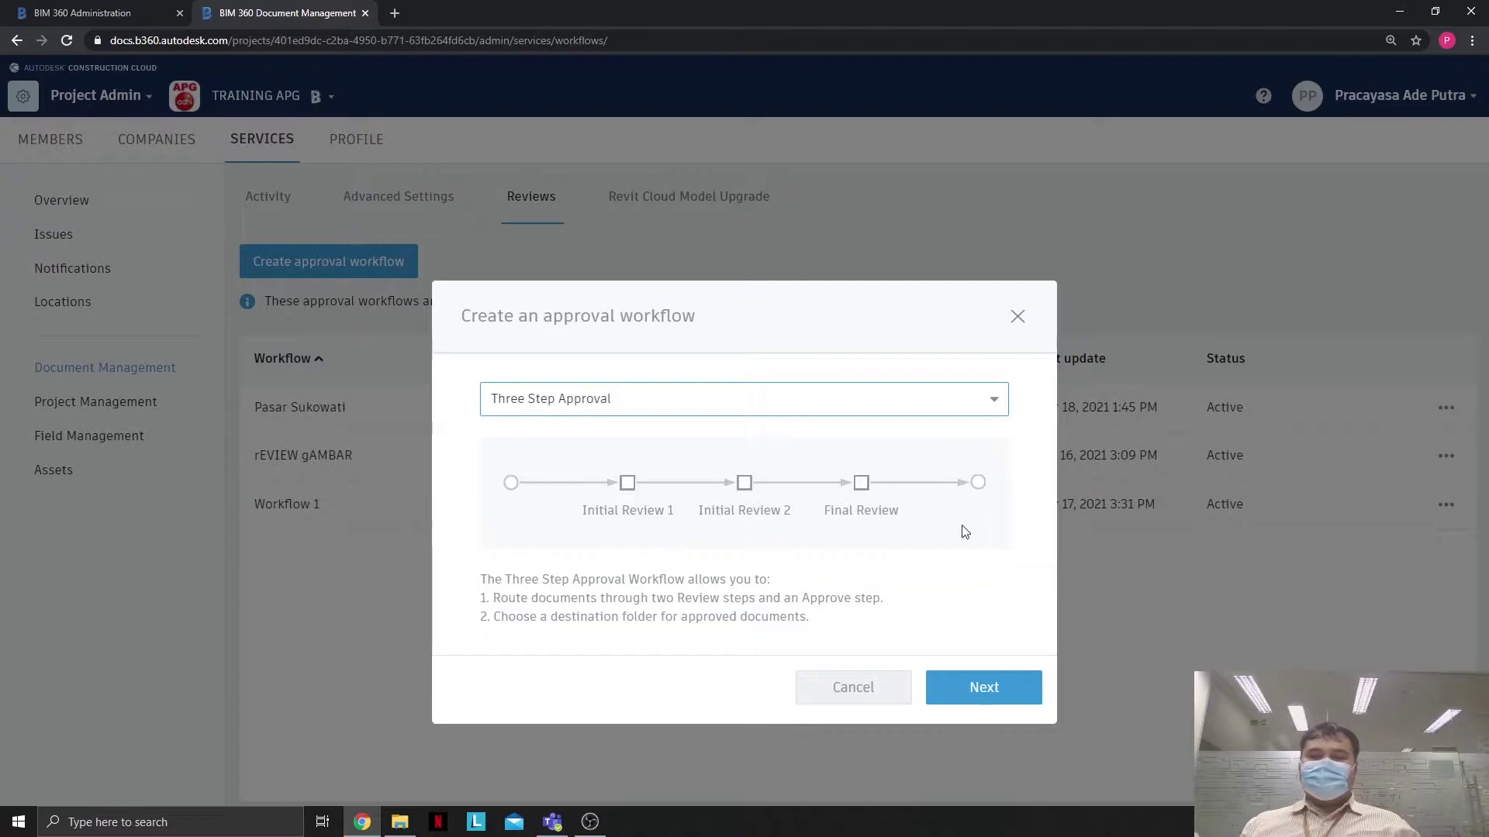
left_click(976, 692)
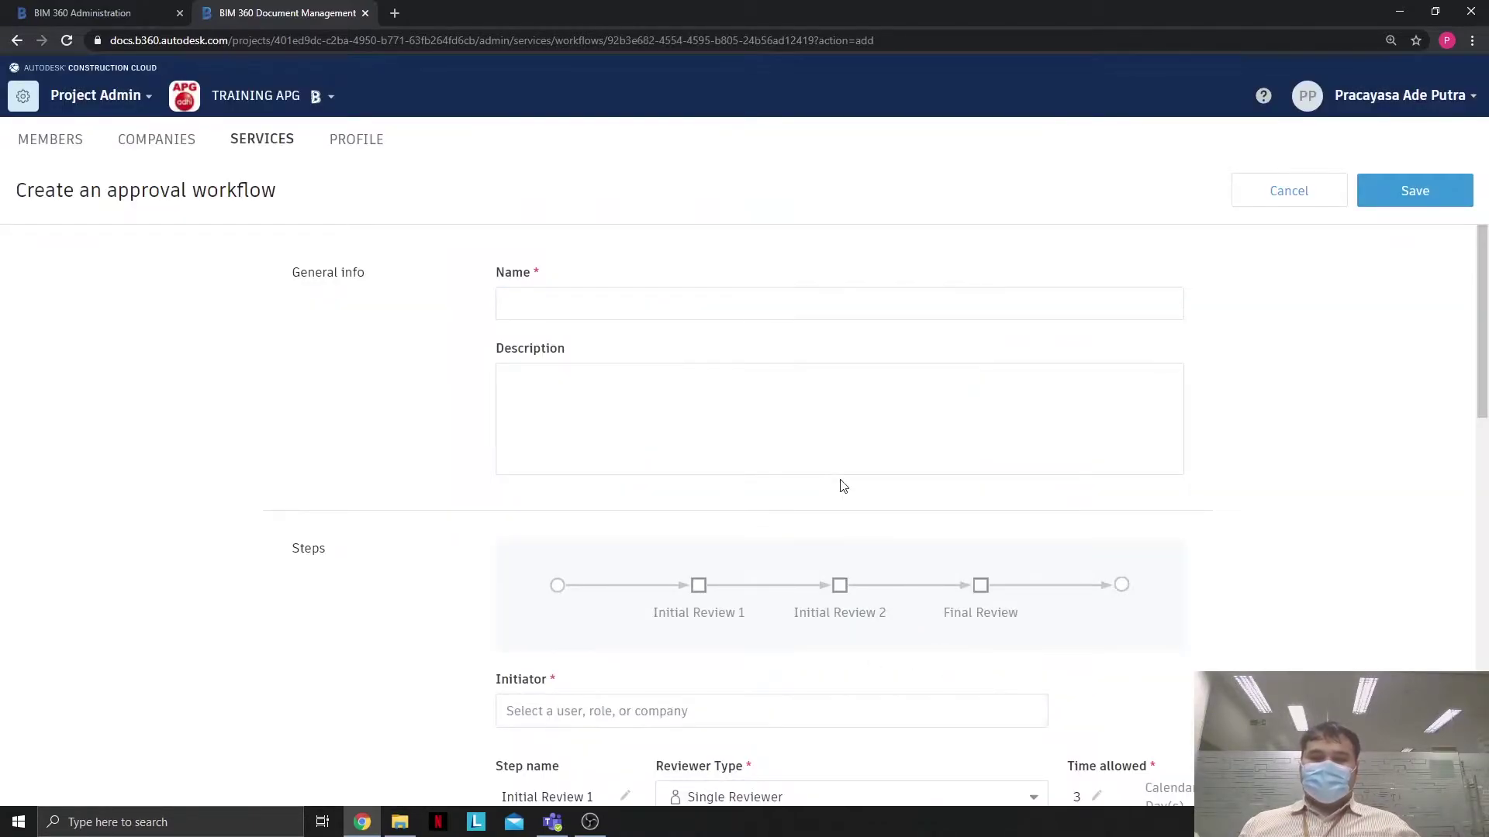
Name the approval workflow "Contoh Approval Proyek A"
left_click(717, 301)
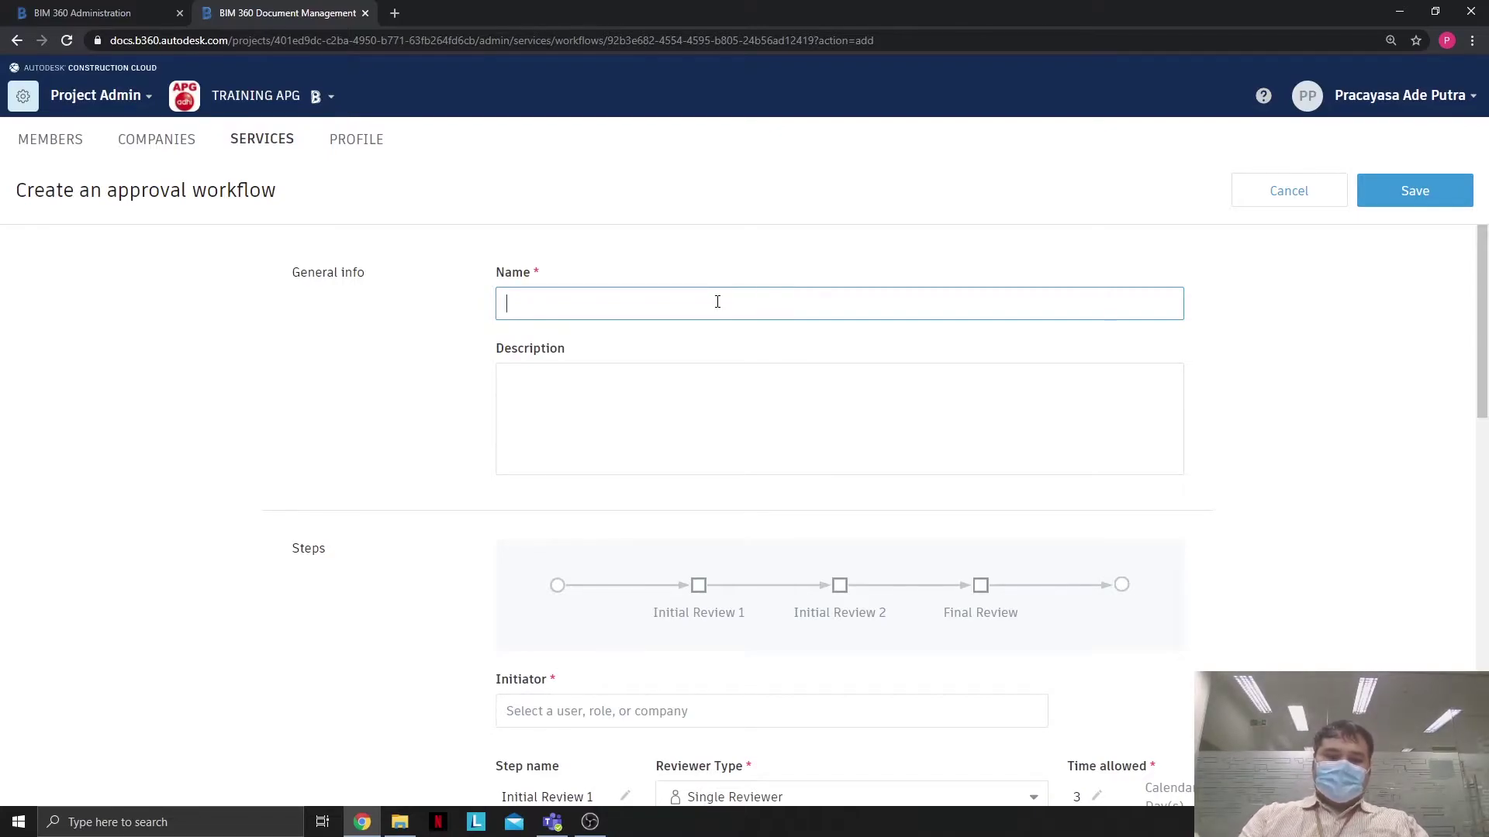
type("C")
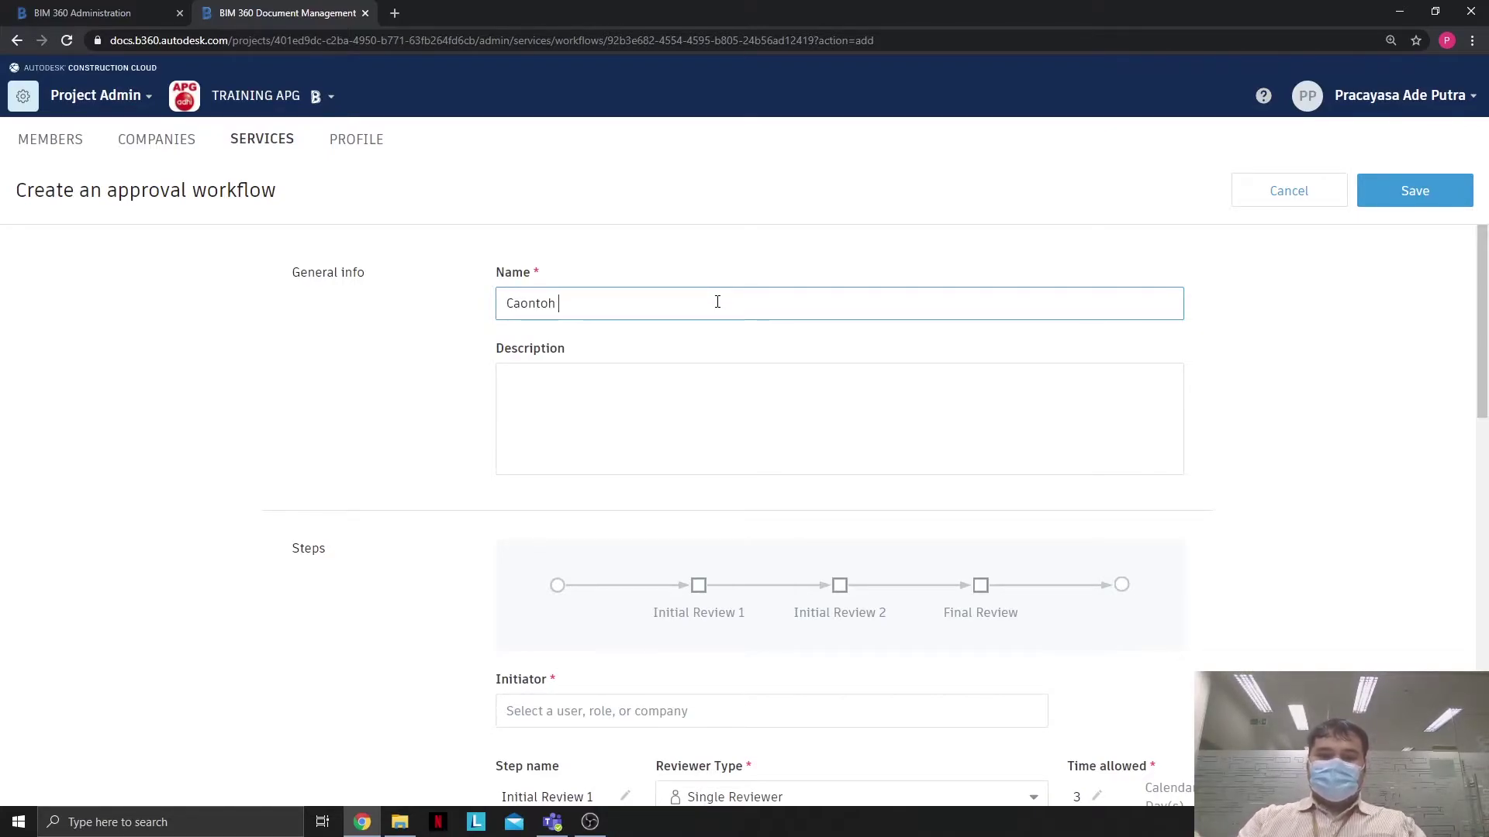
type("ontoh Approval Proyek A")
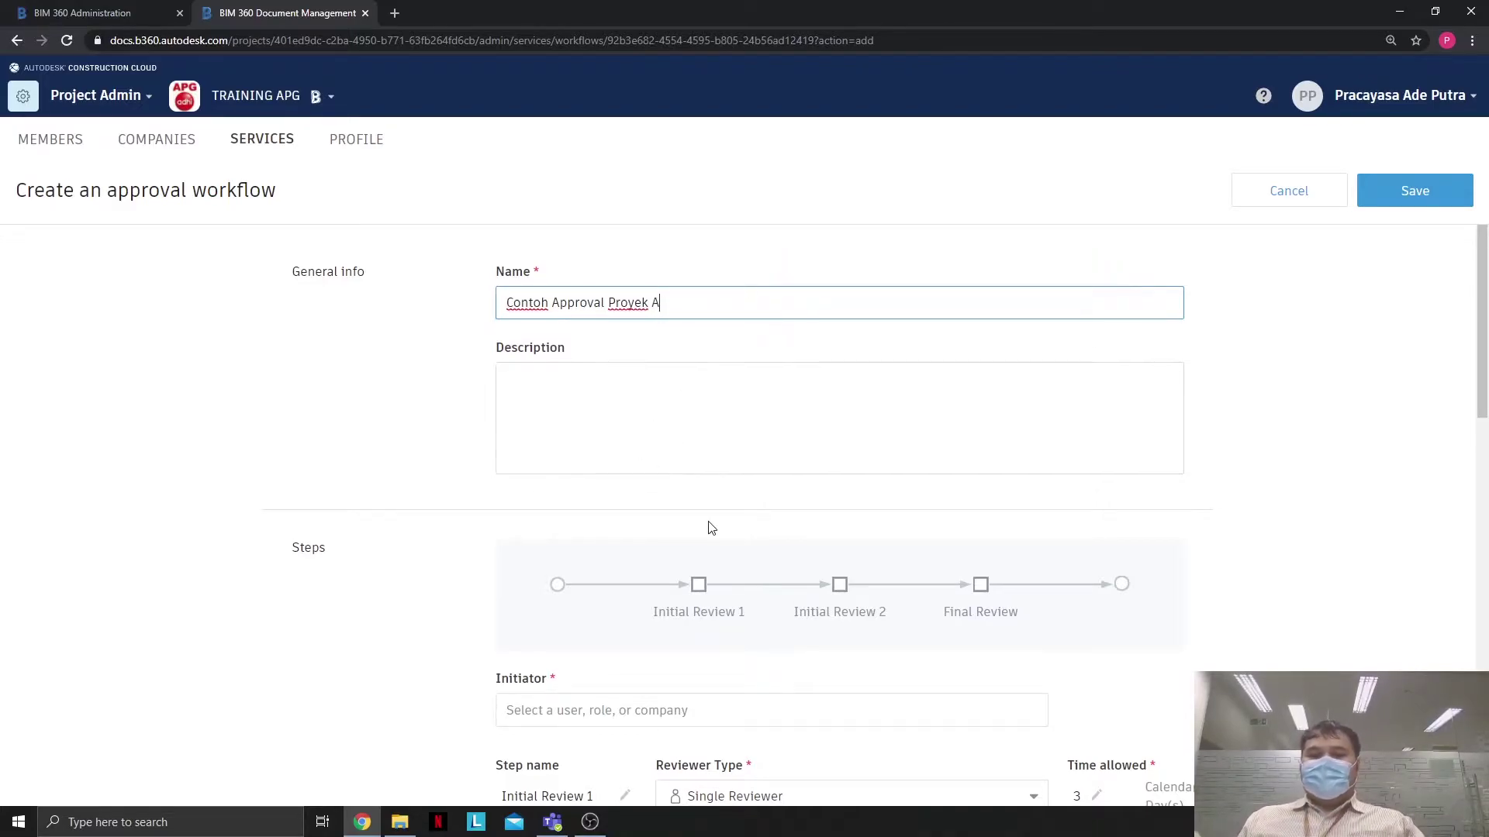
Assign the signed-in user as the workflow's initiator and save the member selection
scroll(697, 543, "down", 2)
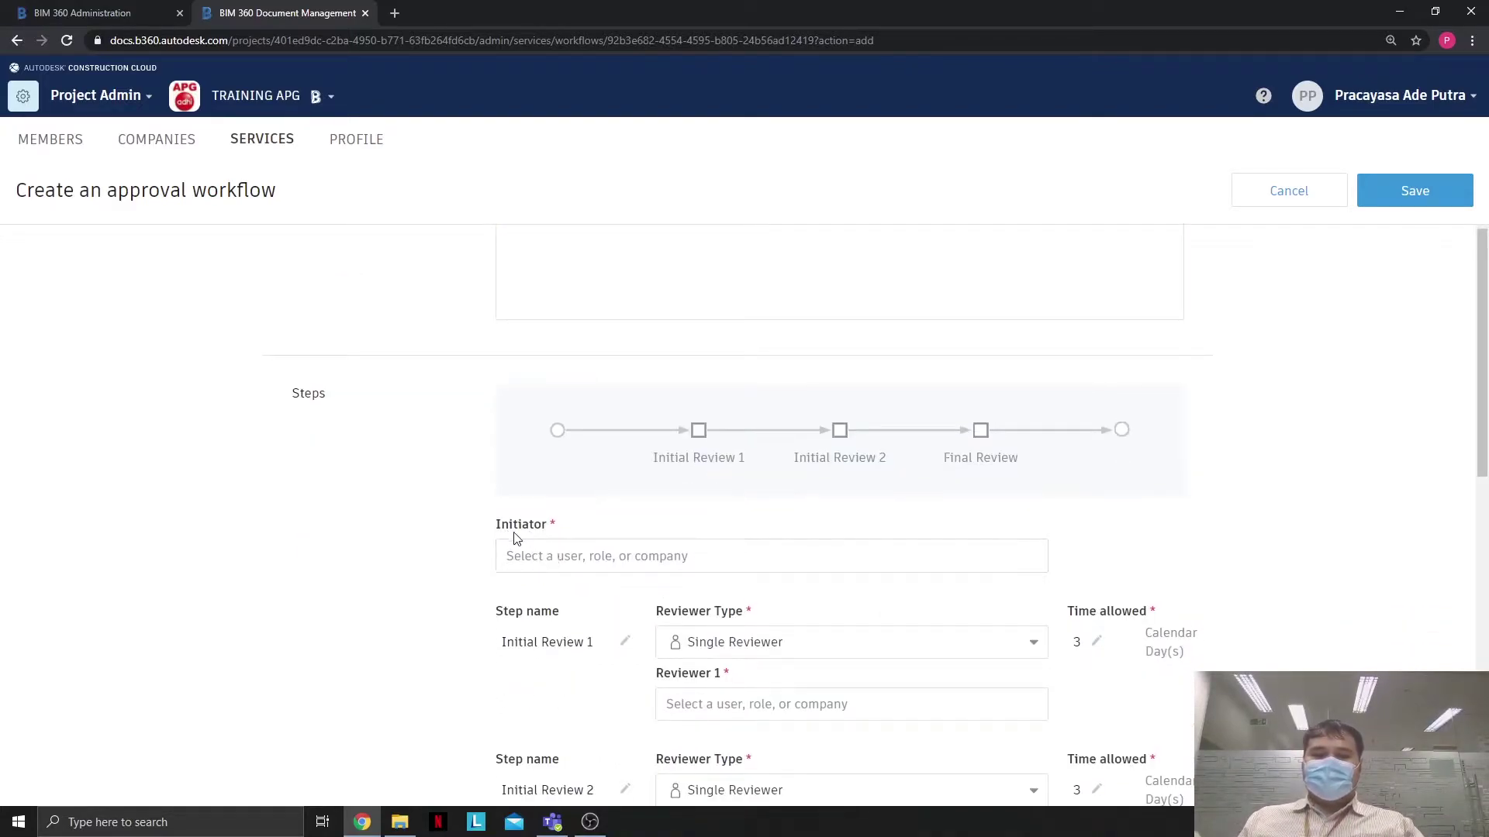
left_click(555, 569)
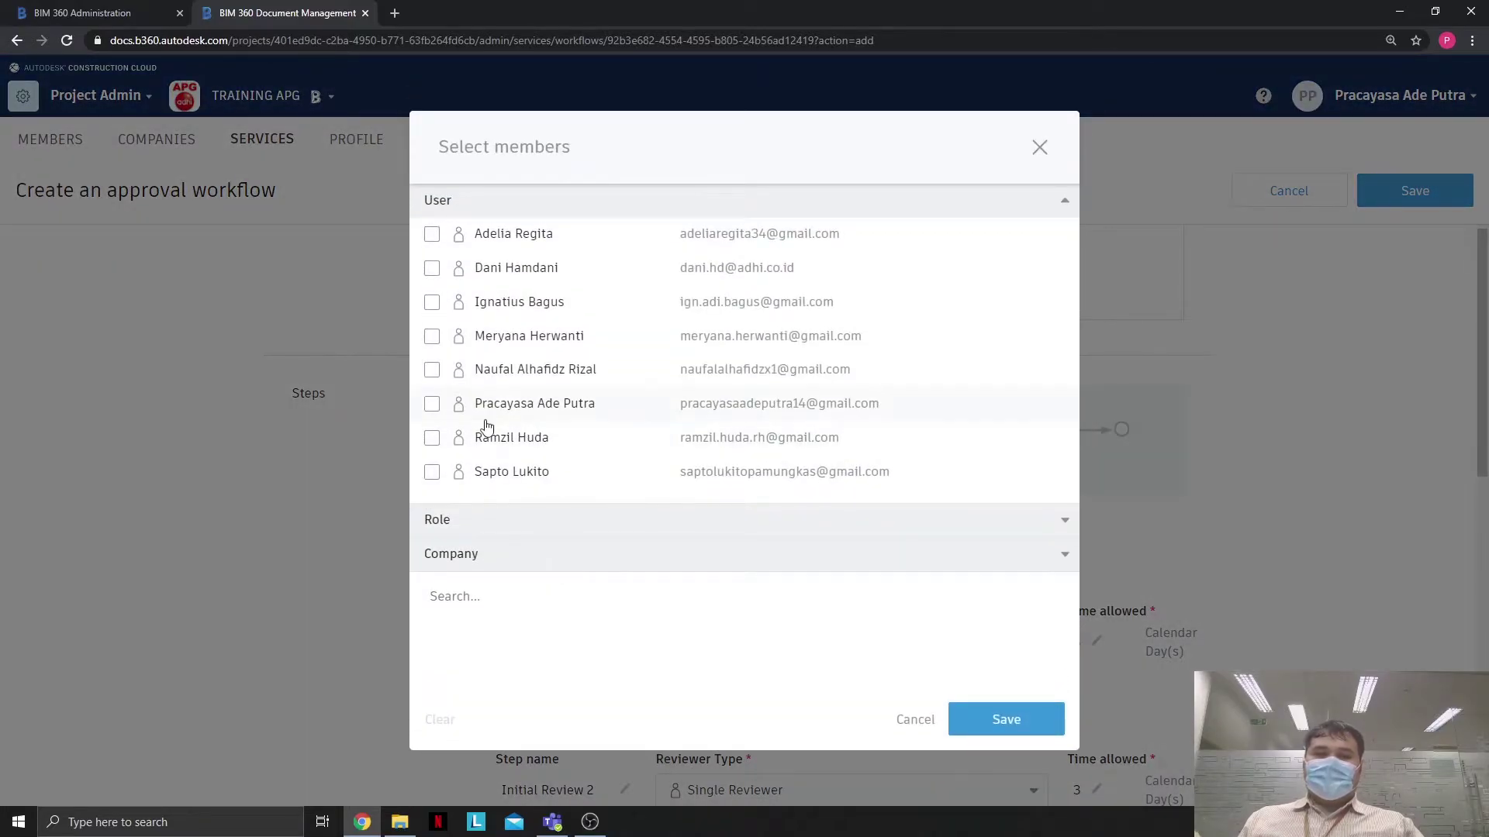
left_click(435, 408)
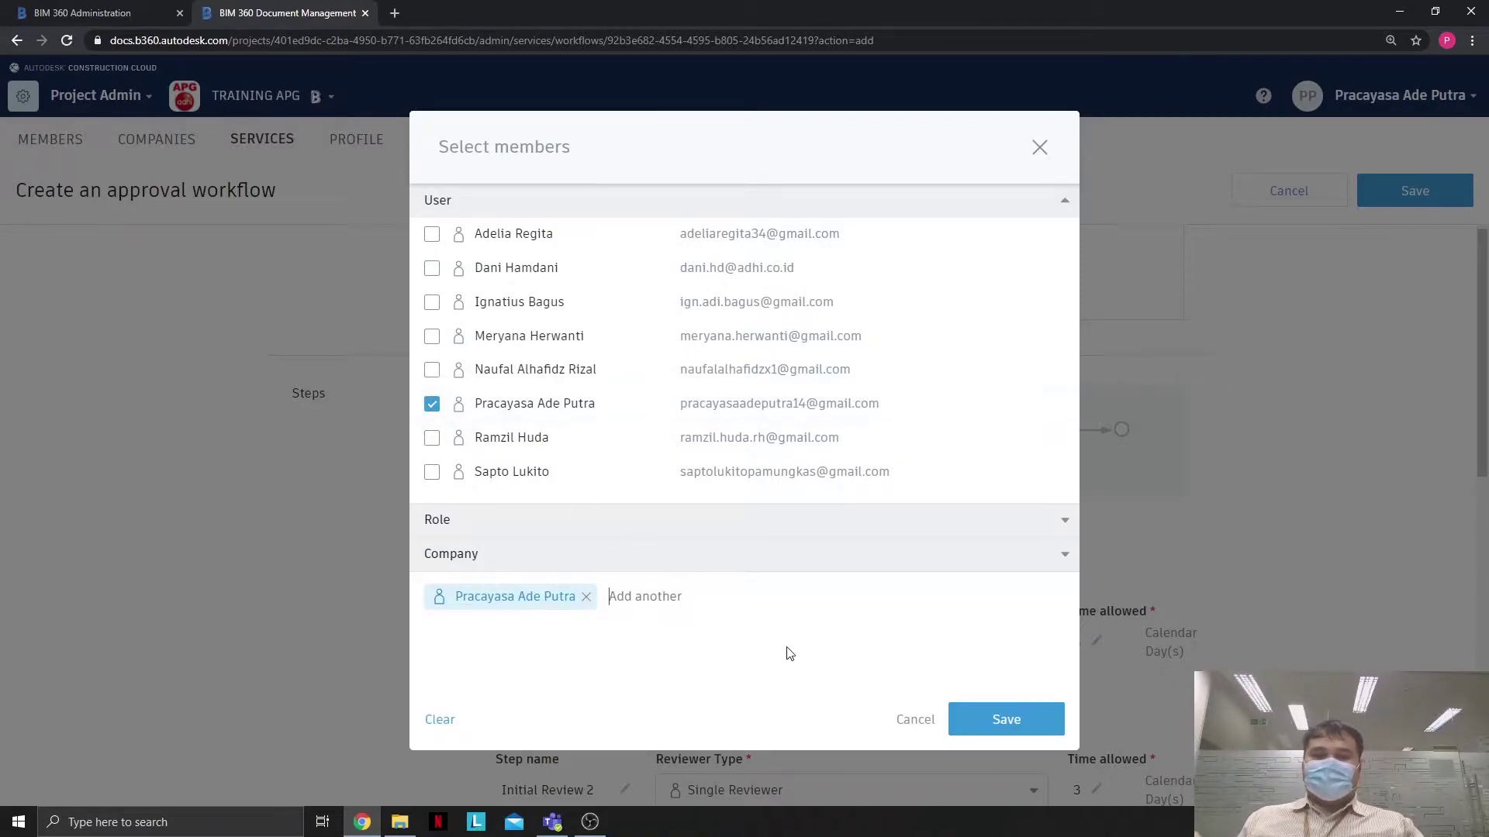
left_click(1006, 721)
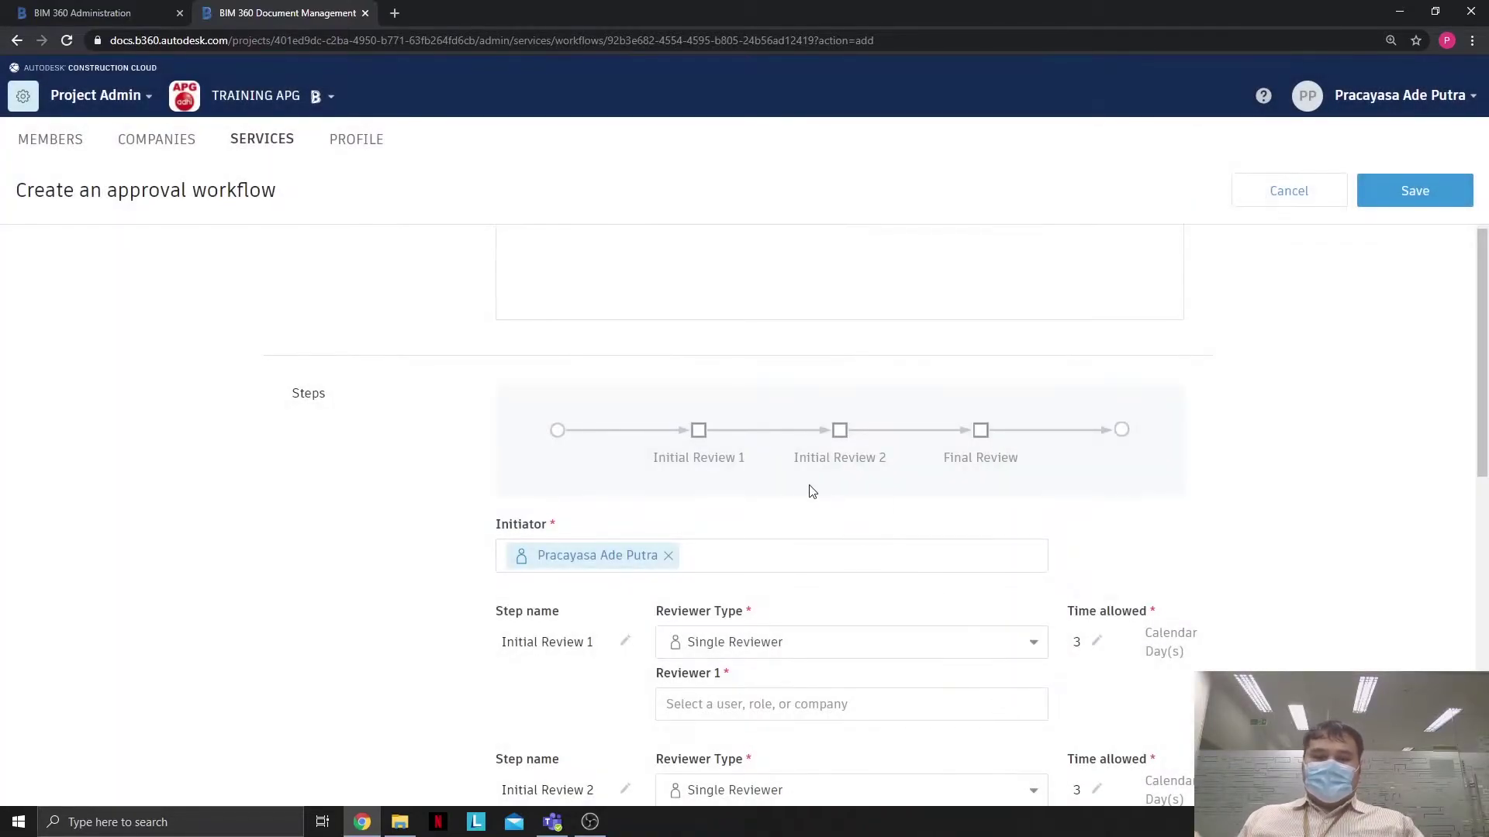
Assign the last user in the member list as Reviewer 1 for the Initial Review 1 step
scroll(806, 492, "down", 2)
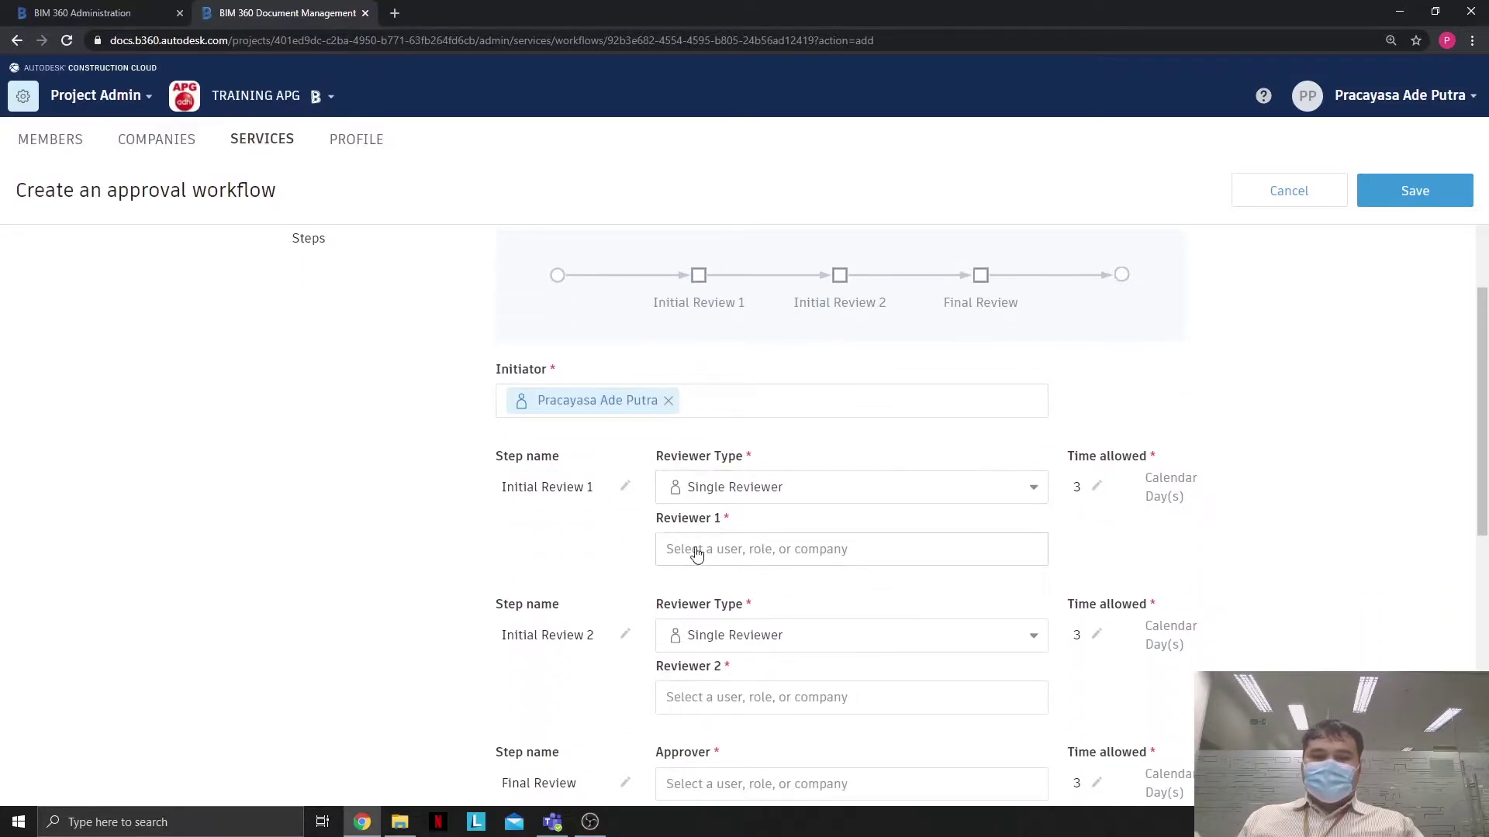
left_click(763, 553)
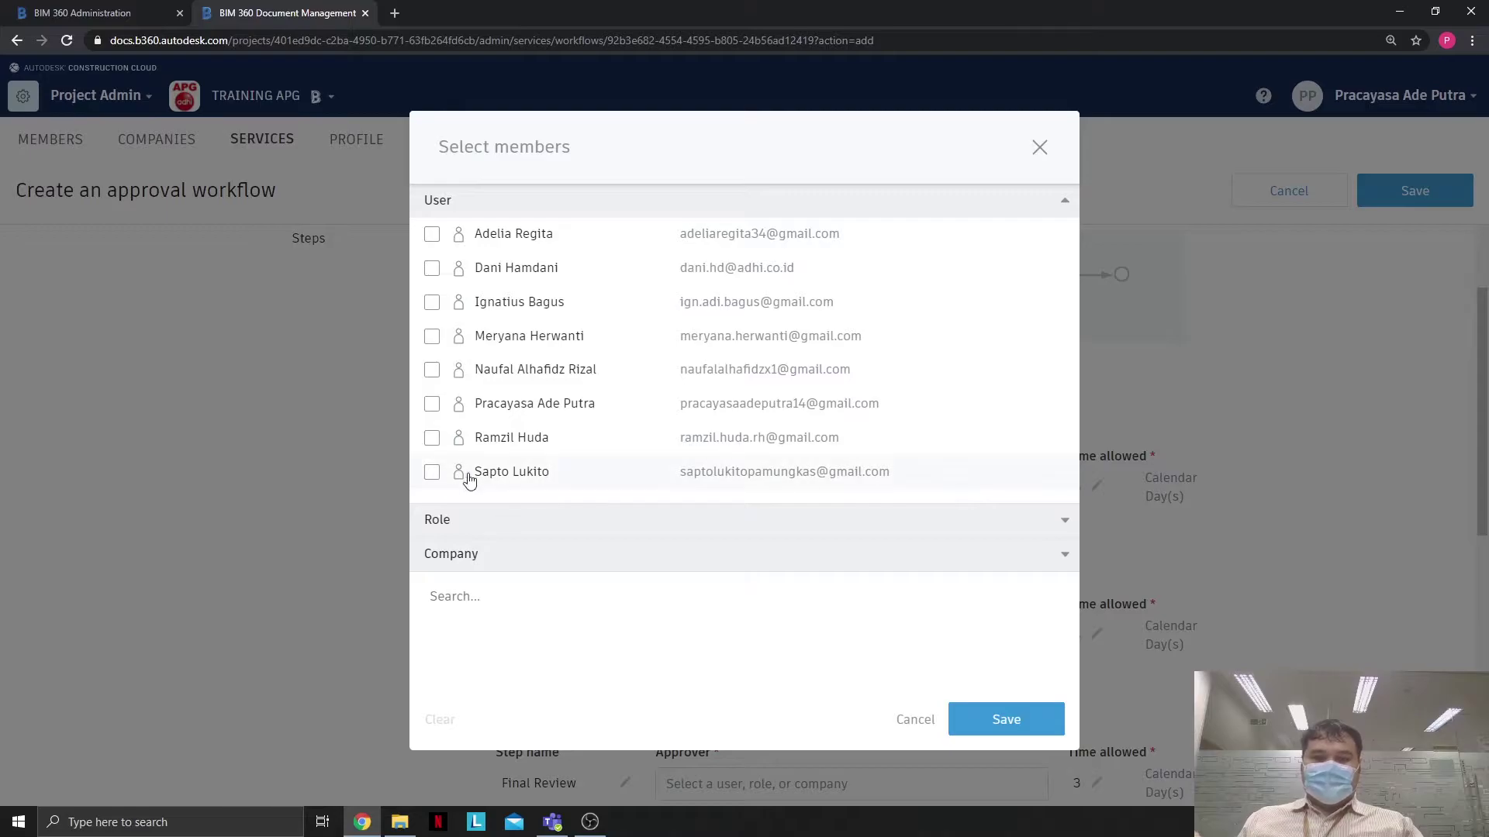
left_click(432, 473)
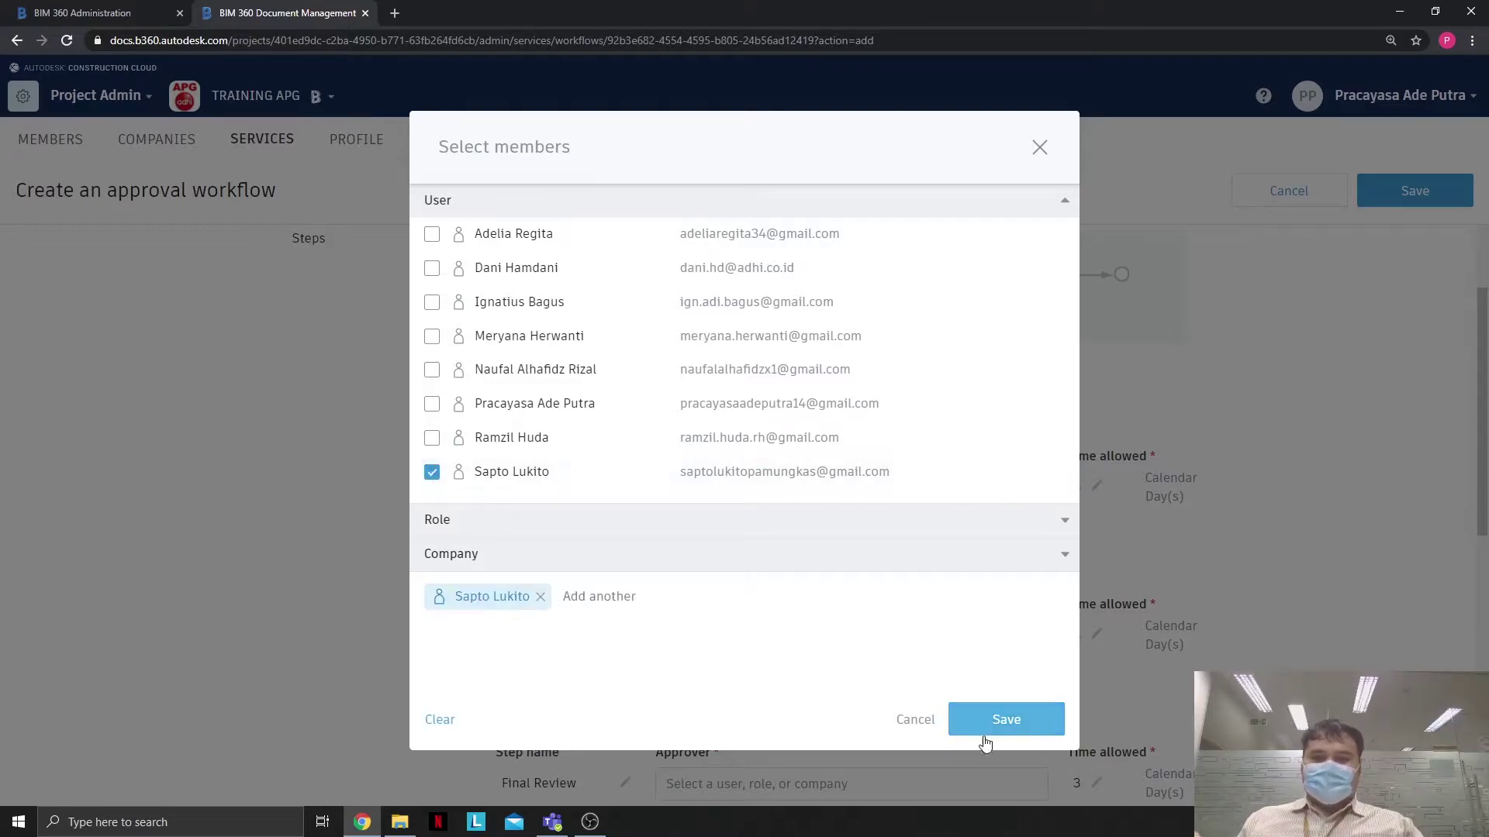
left_click(1030, 721)
Assign the fifth user in the member list as Reviewer 2 for the Initial Review 2 step
scroll(956, 651, "down", 1)
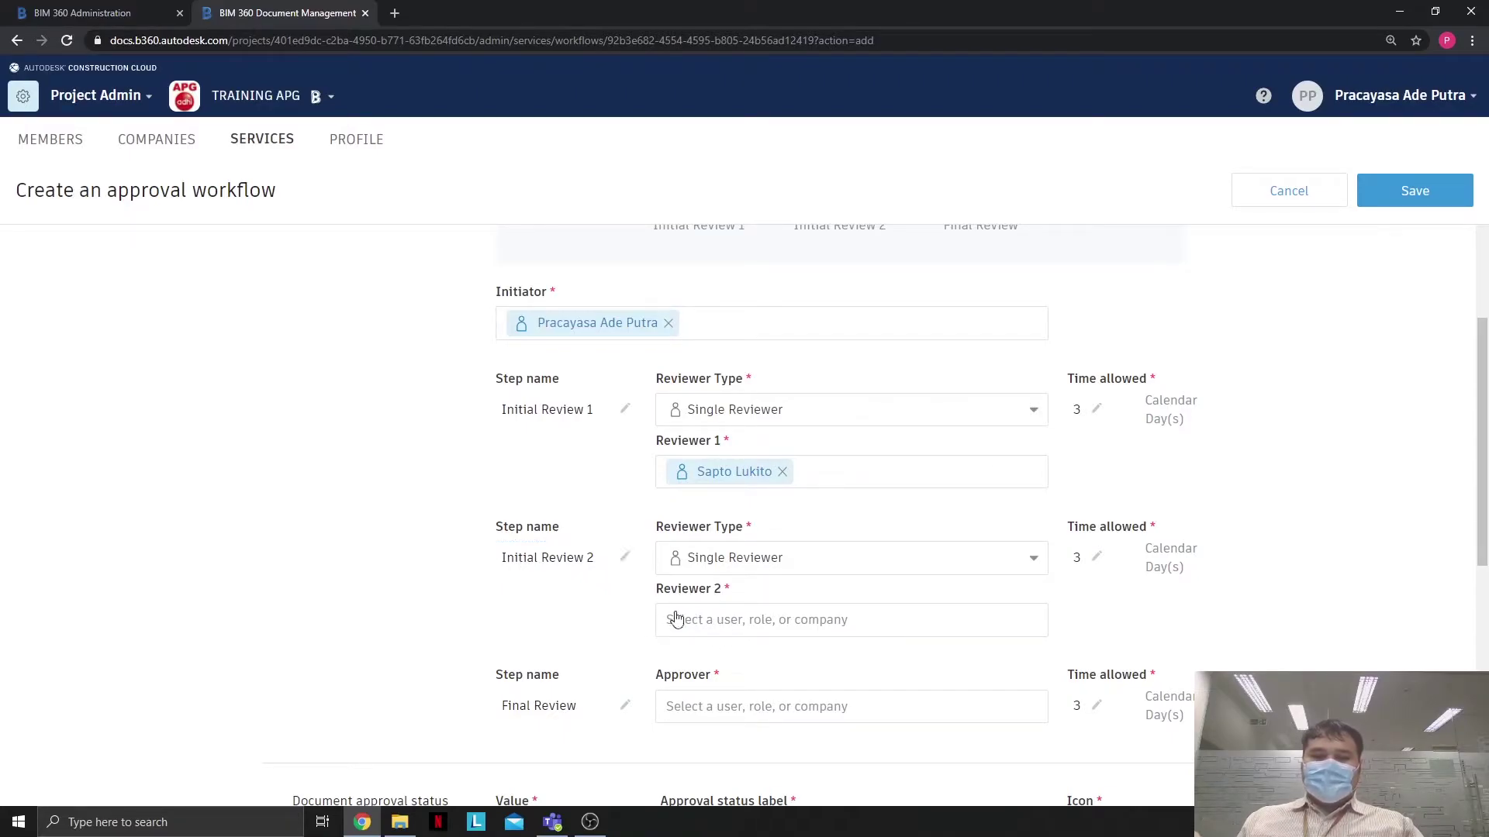
scroll(729, 620, "down", 2)
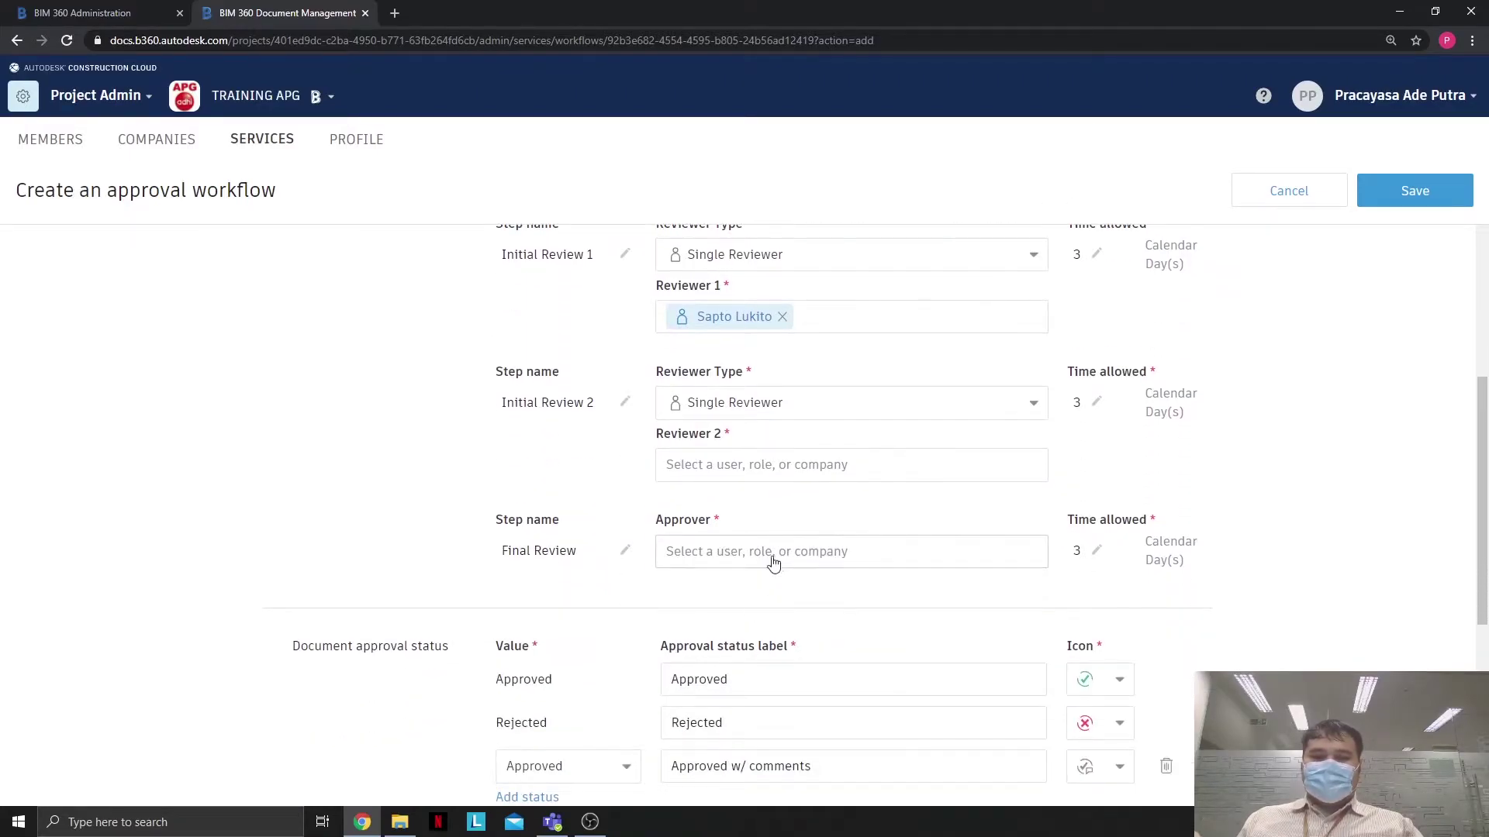
left_click(791, 469)
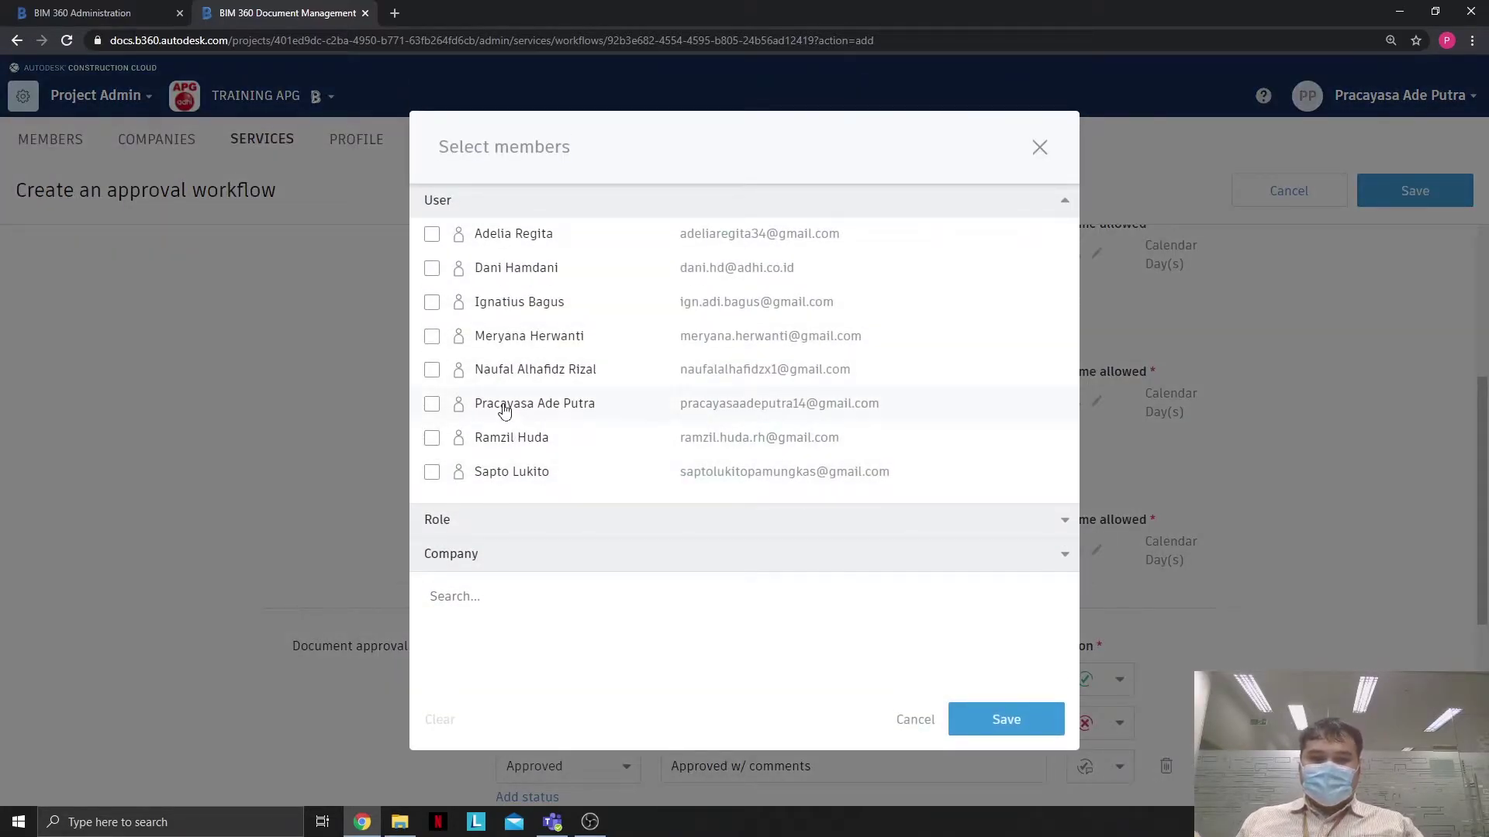
left_click(432, 370)
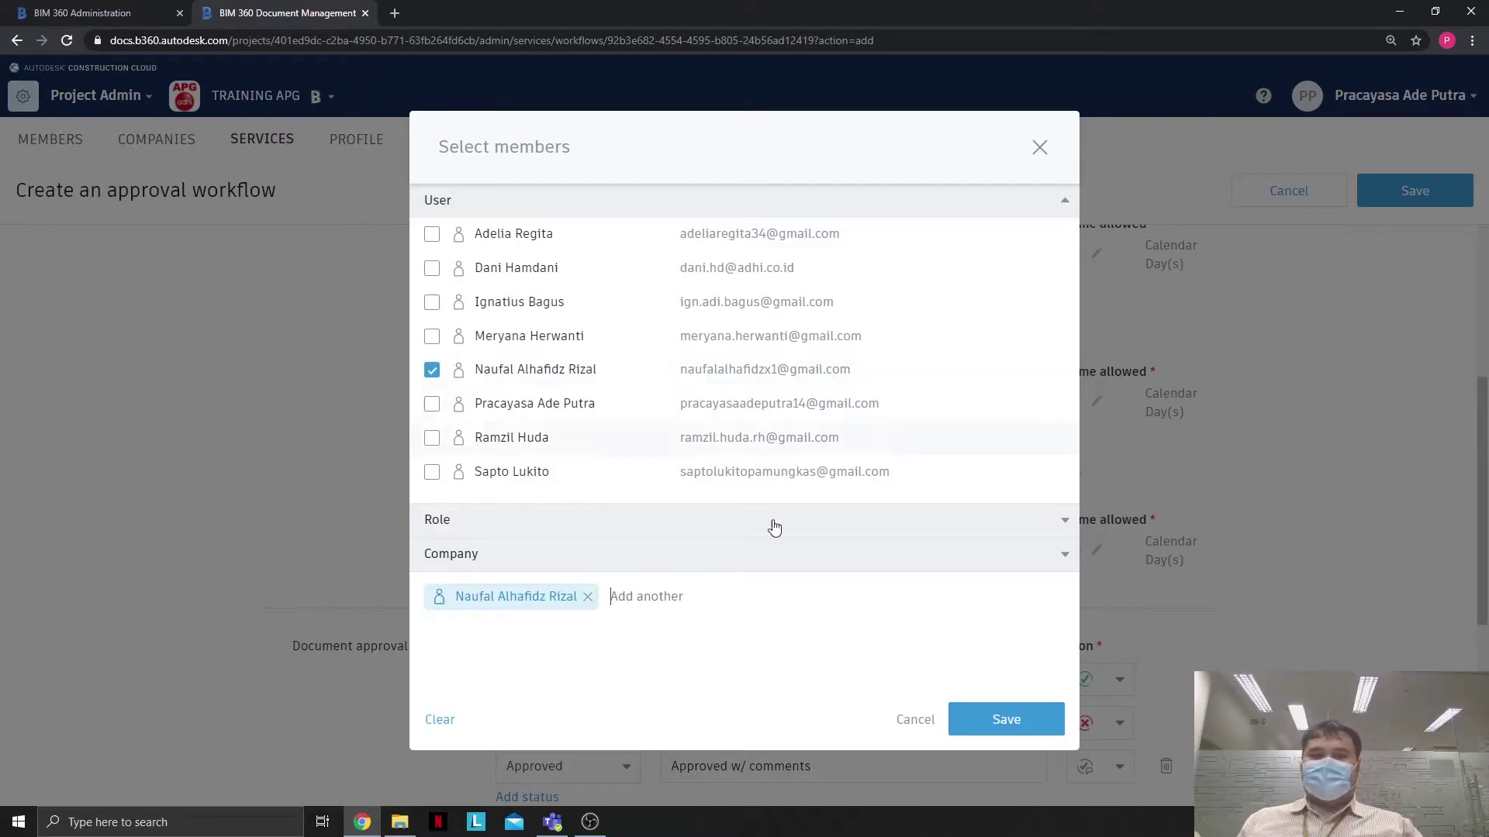
left_click(991, 726)
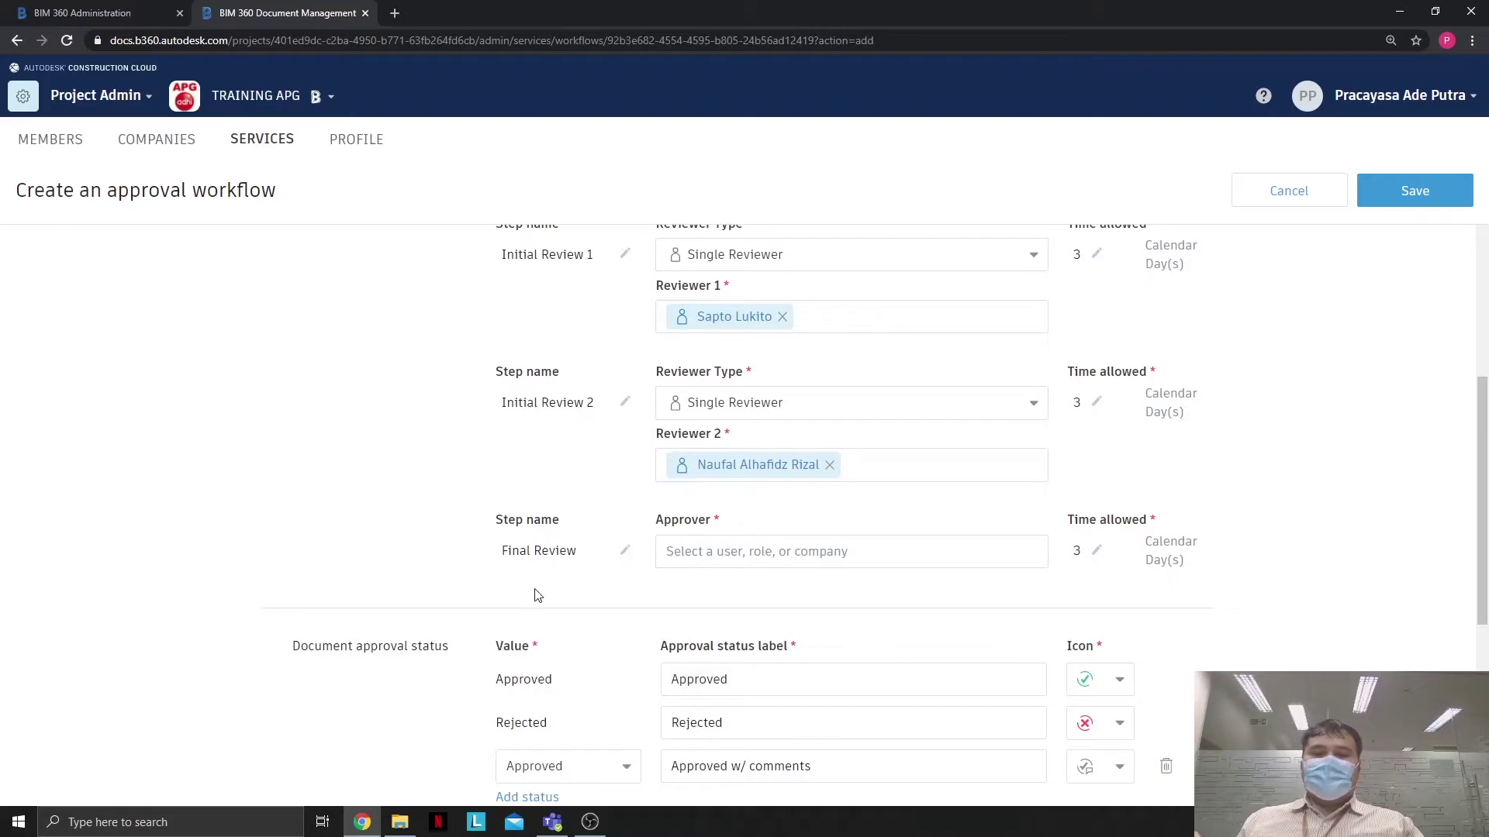
Assign the second user in the member list as approver for the Final Review step
left_click(755, 553)
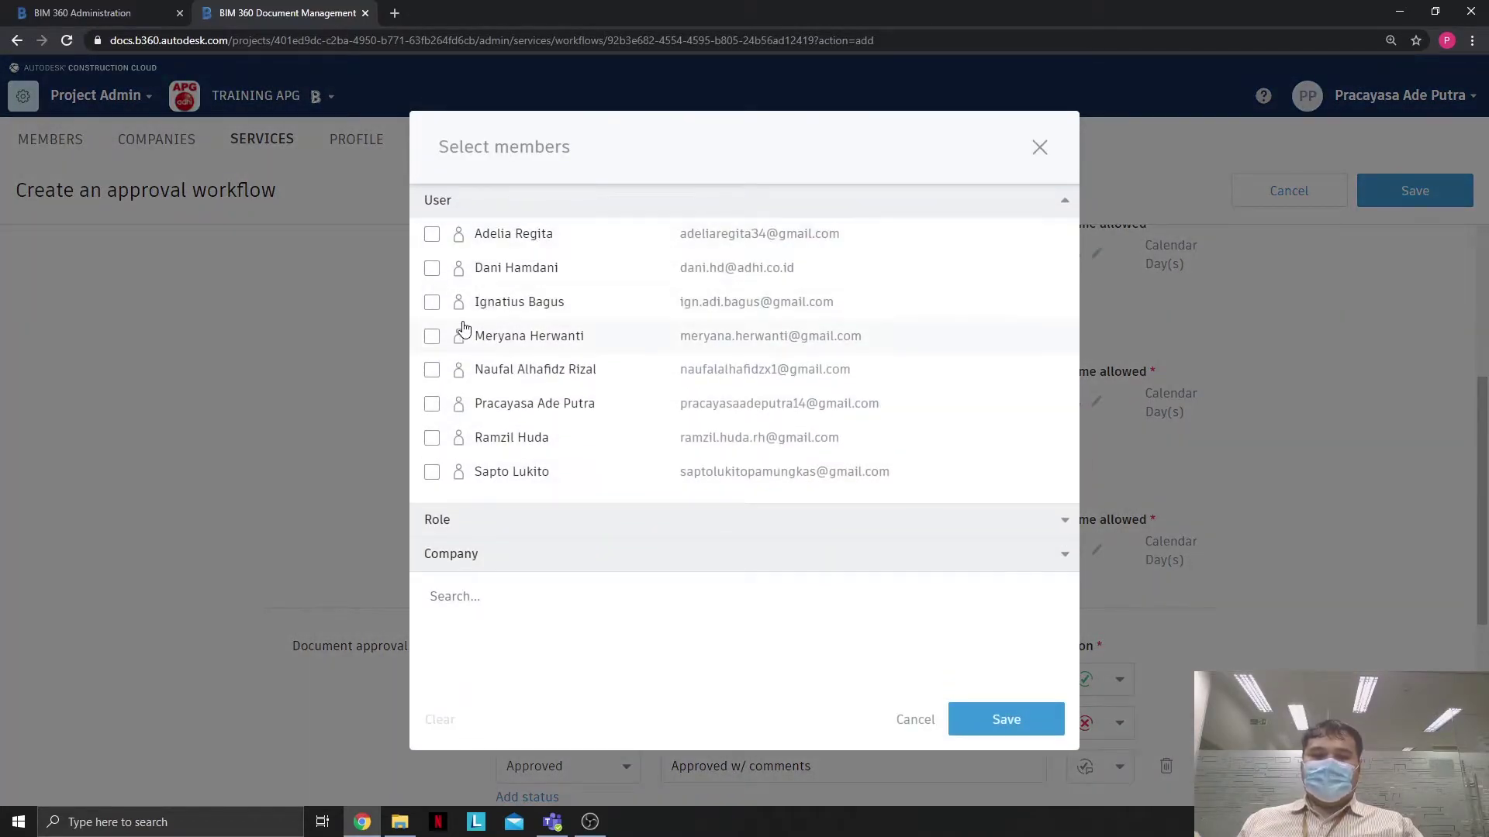
left_click(434, 271)
left_click(1022, 729)
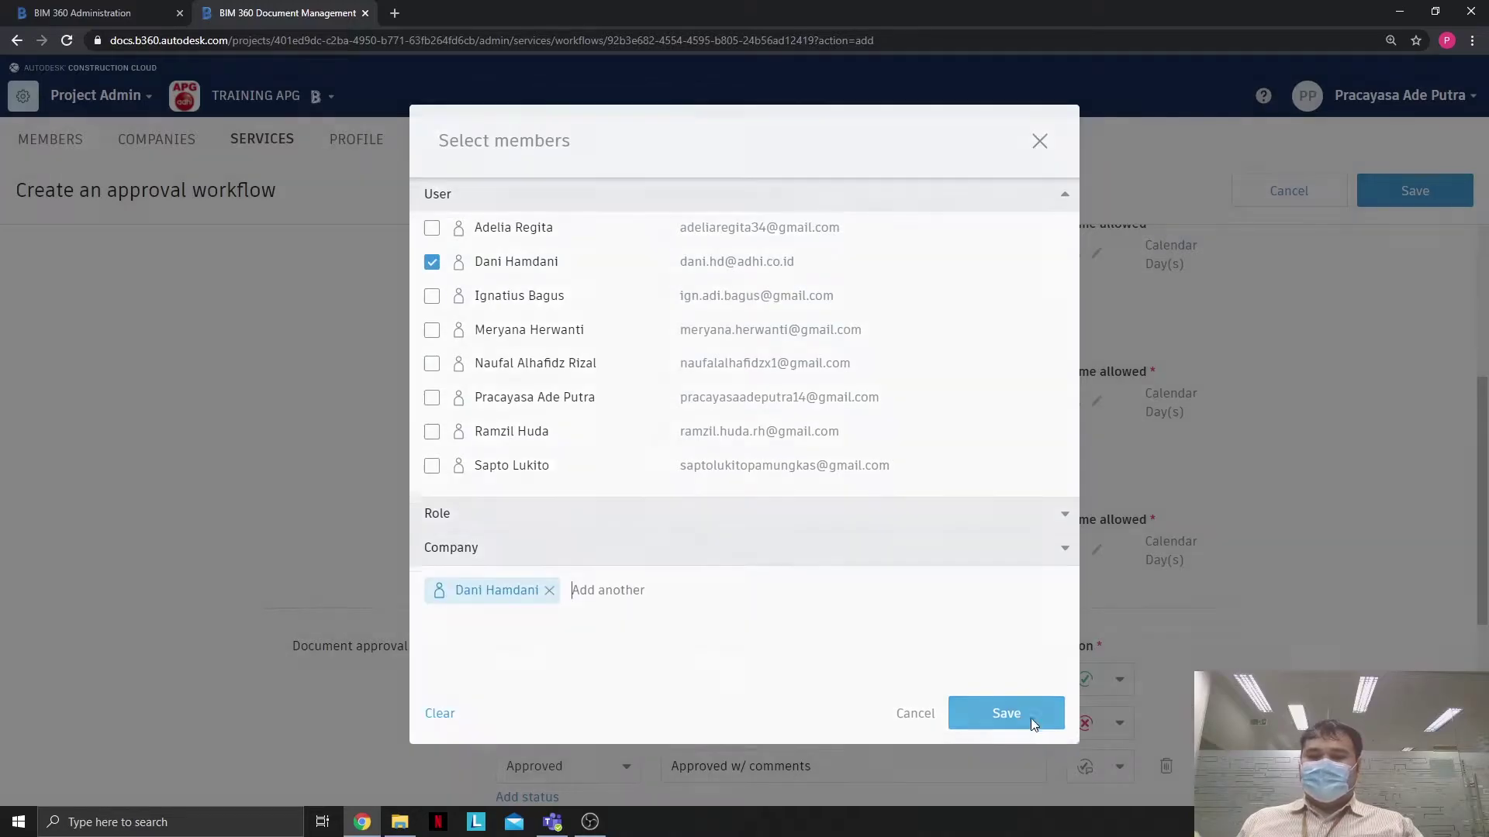
Have the workflow also copy approved documents to the Plans/03 PUBLISHED SHOP DRAWING folder upon completion
scroll(848, 472, "up", 3)
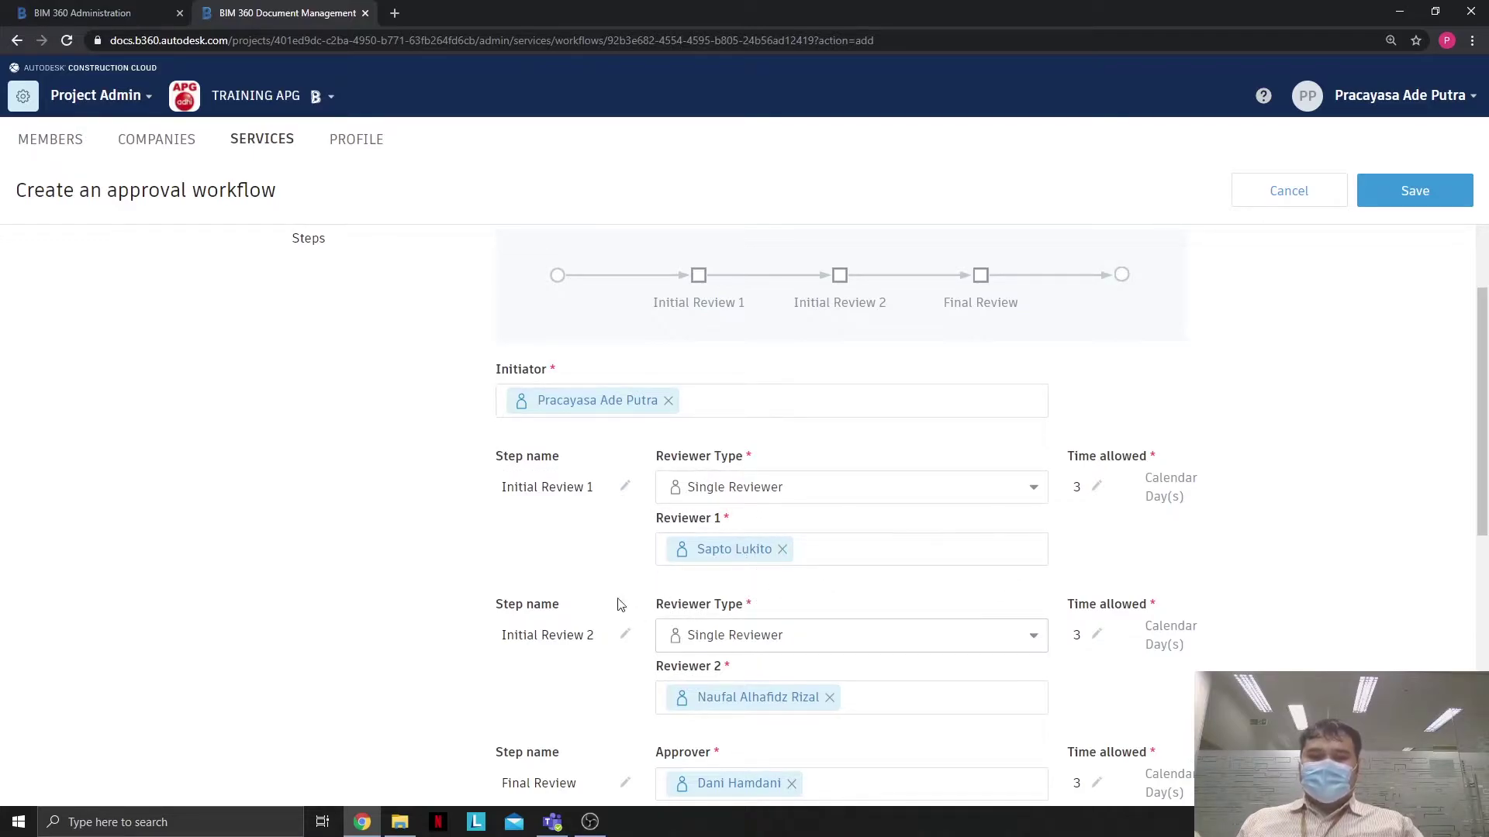
scroll(615, 617, "down", 1)
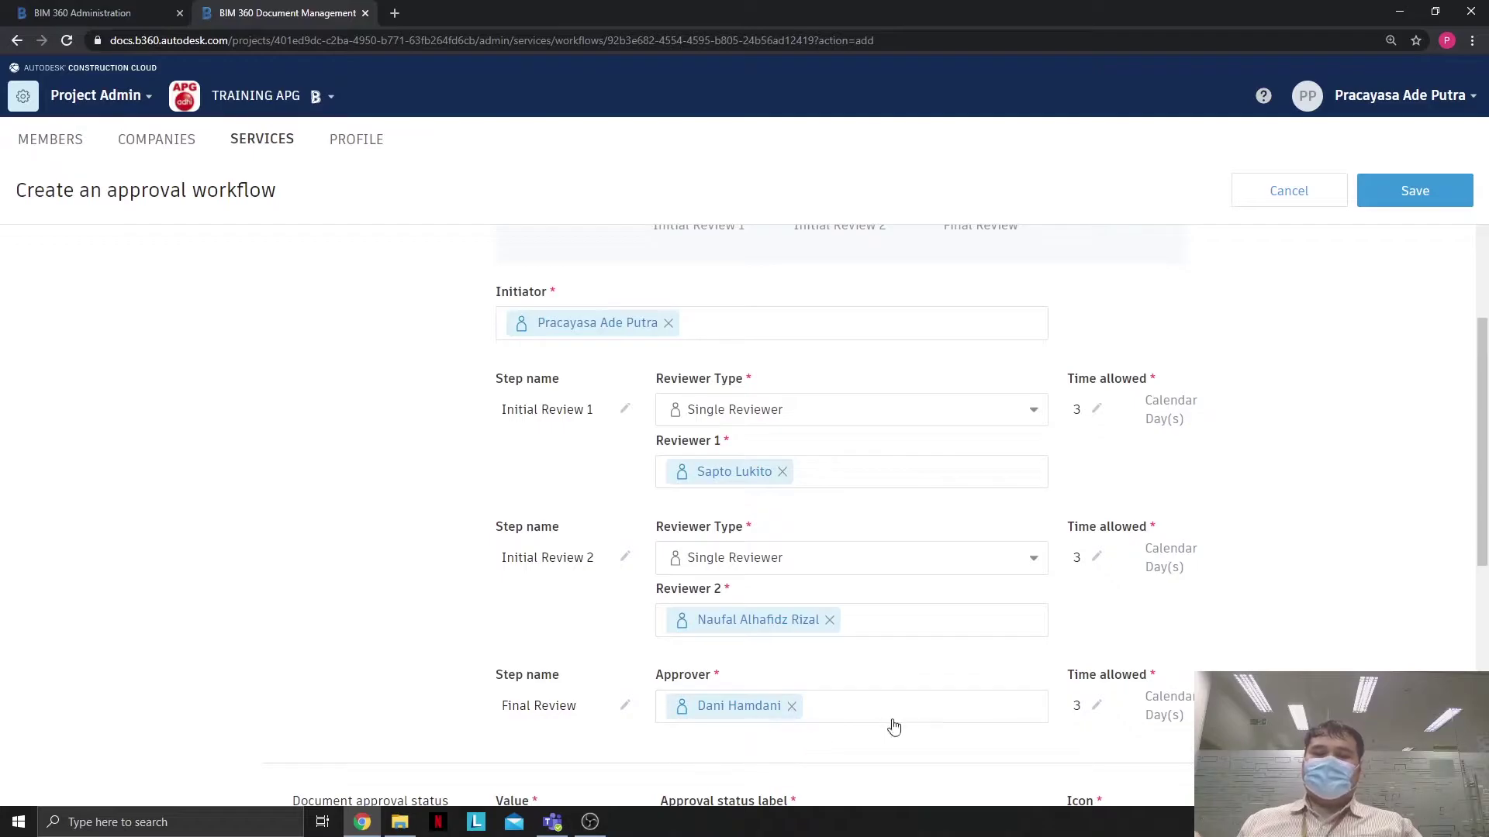
scroll(1177, 515, "down", 2)
scroll(969, 522, "down", 2)
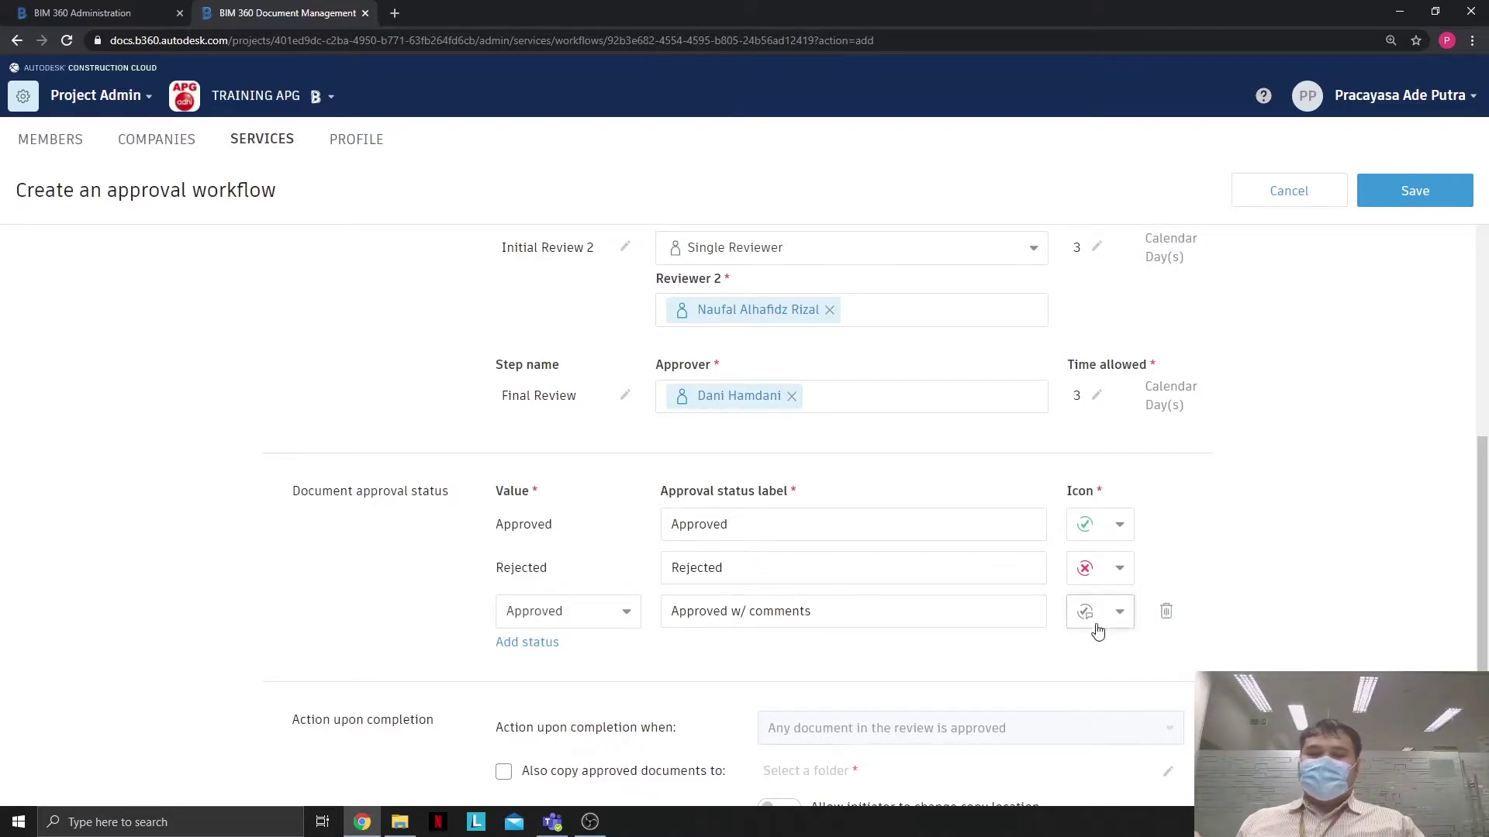
scroll(1097, 628, "down", 1)
scroll(1099, 629, "down", 2)
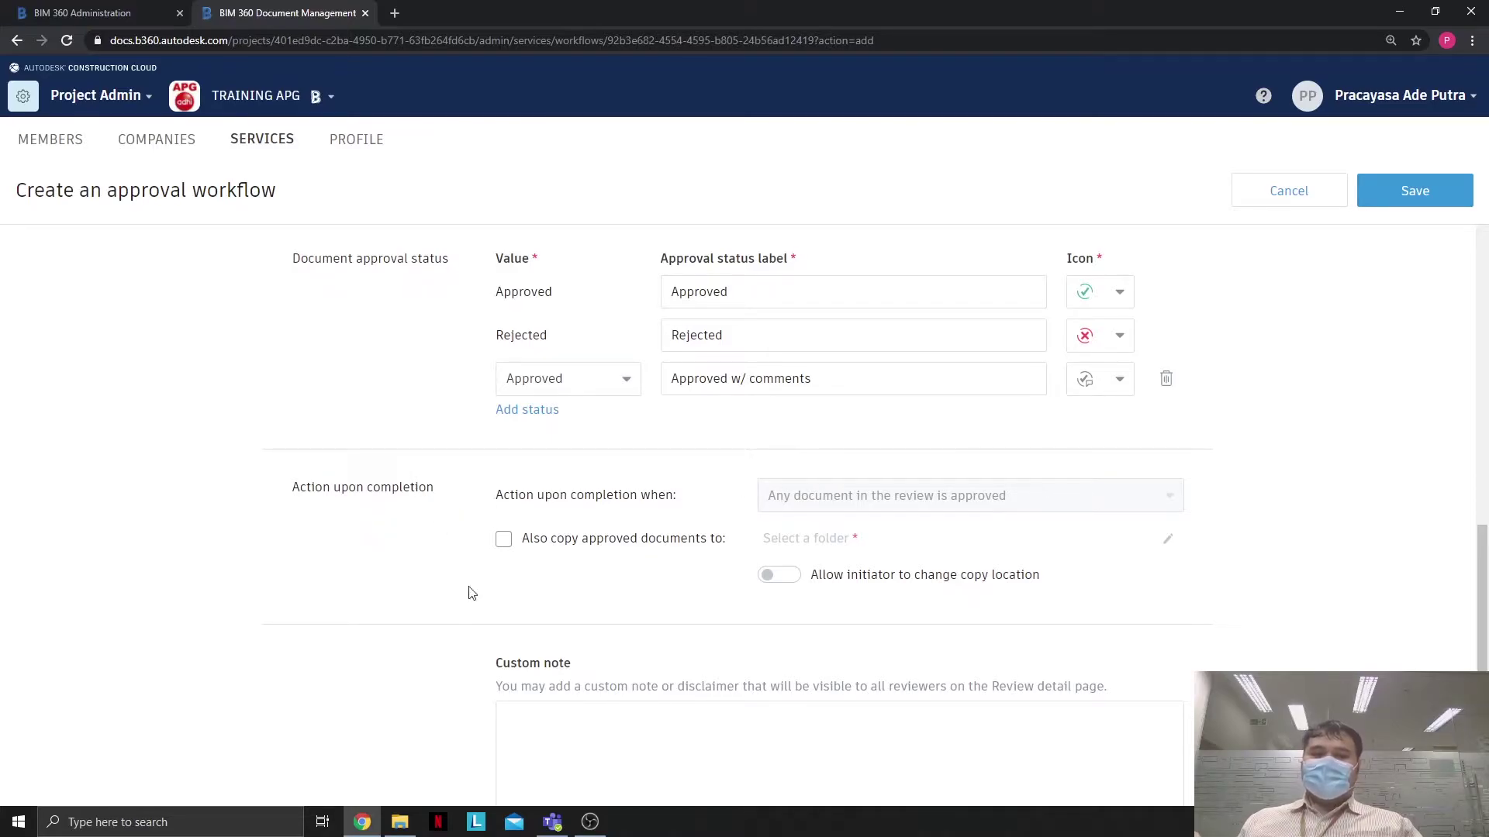
left_click(506, 540)
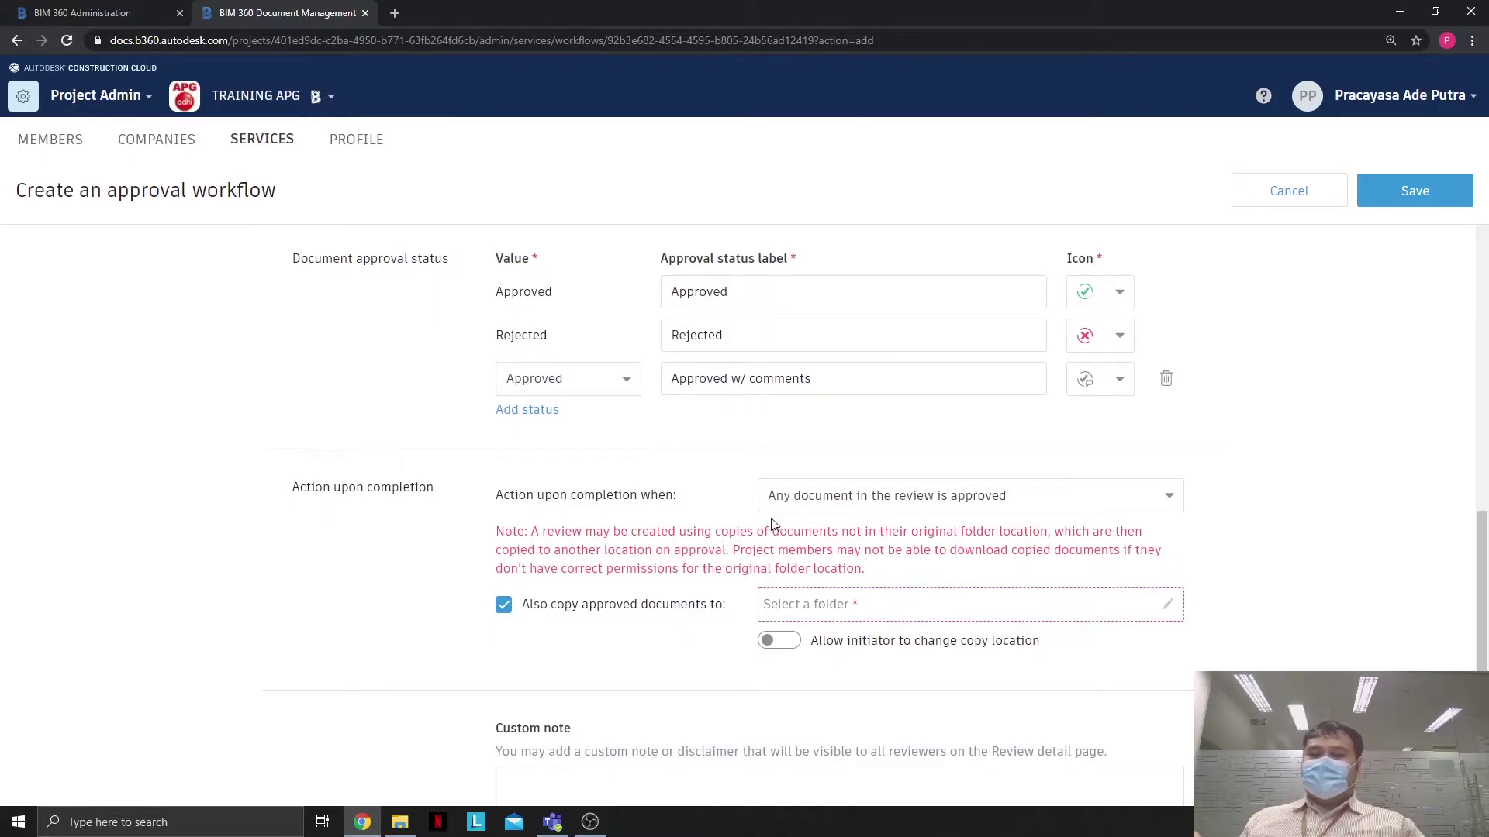
left_click(869, 612)
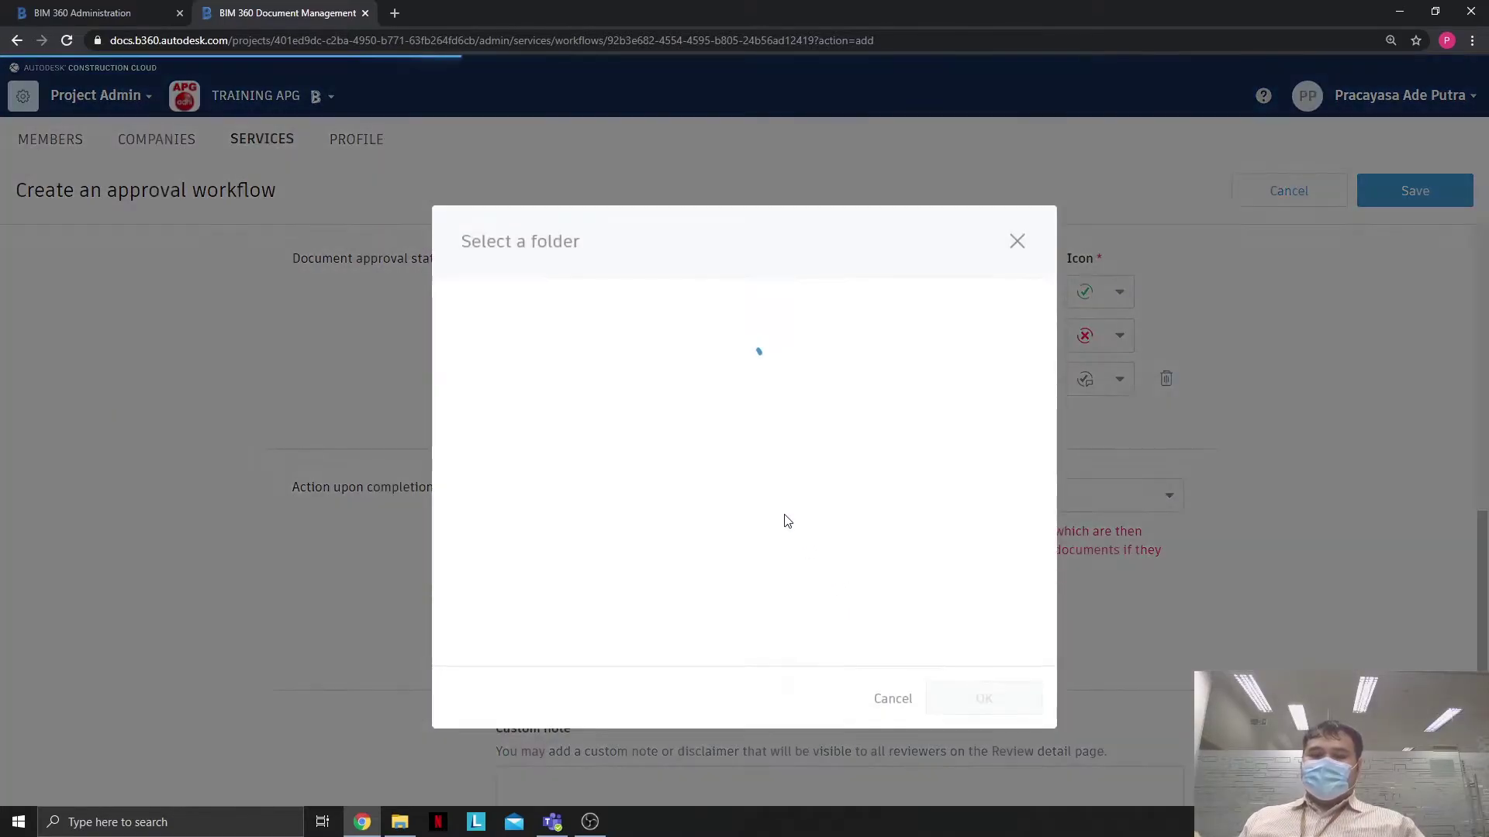
left_click(452, 344)
left_click(451, 310)
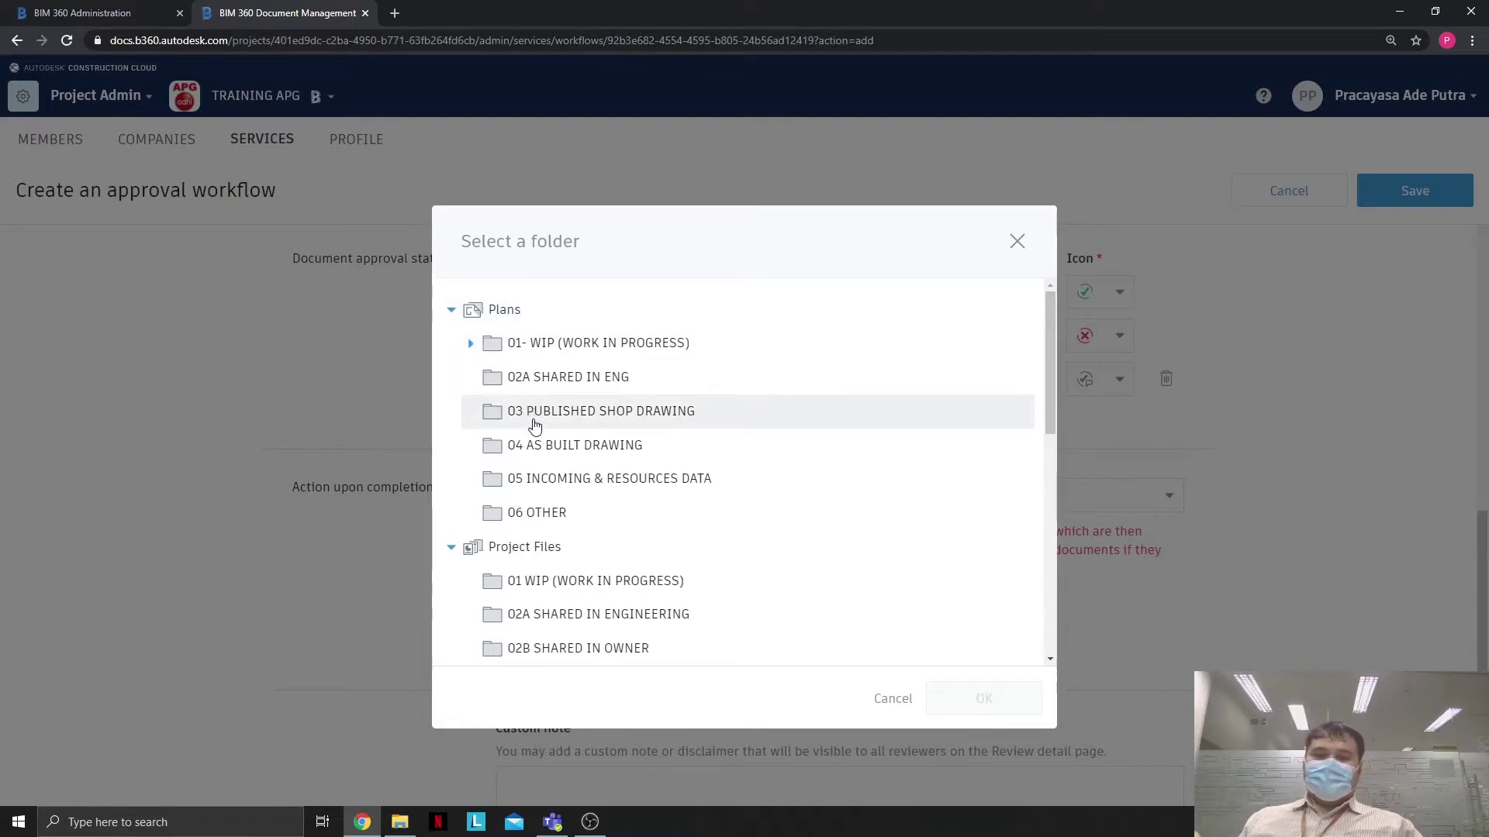
left_click(535, 425)
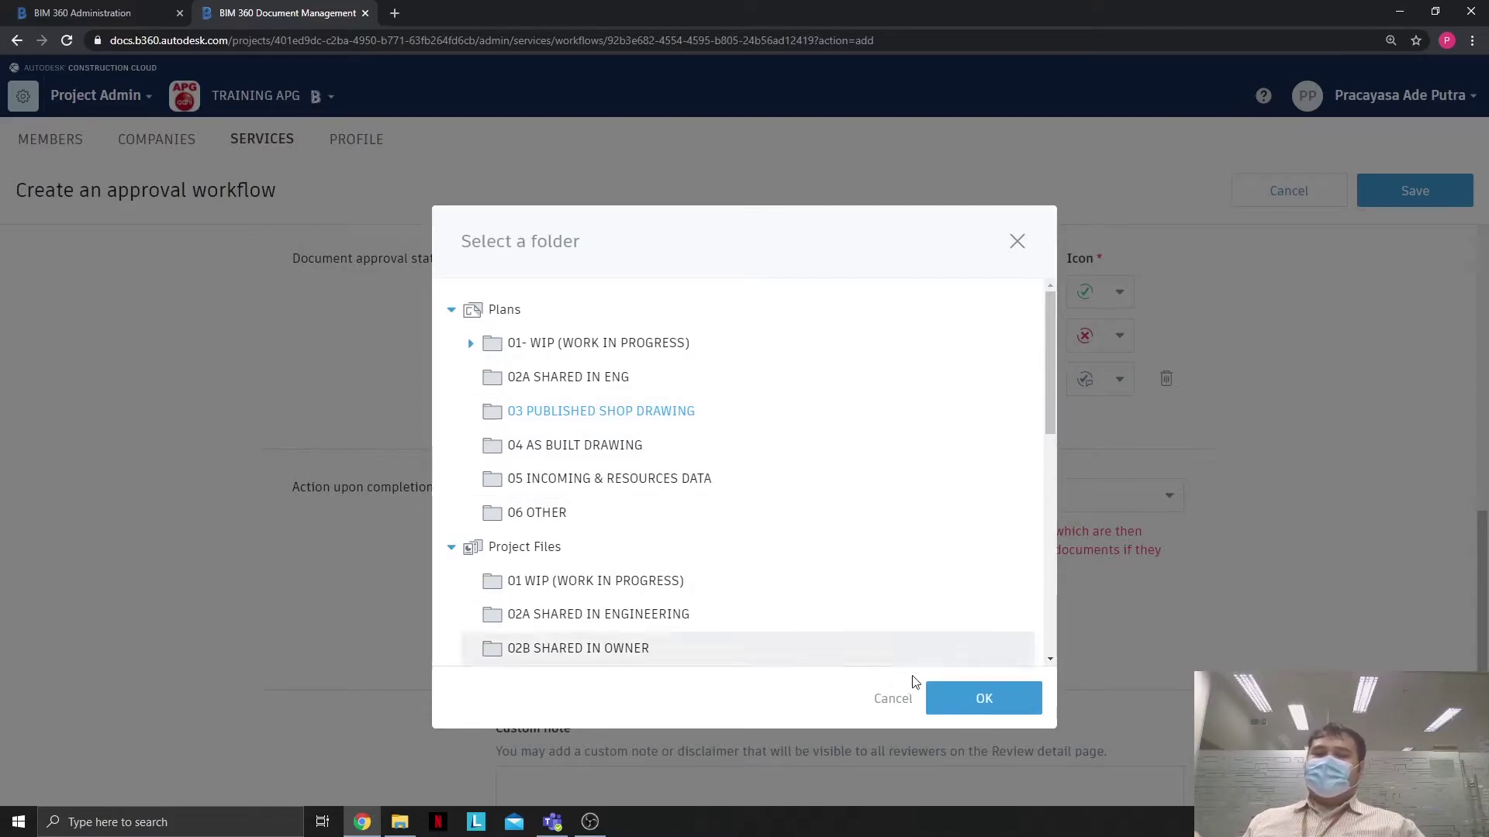
left_click(993, 698)
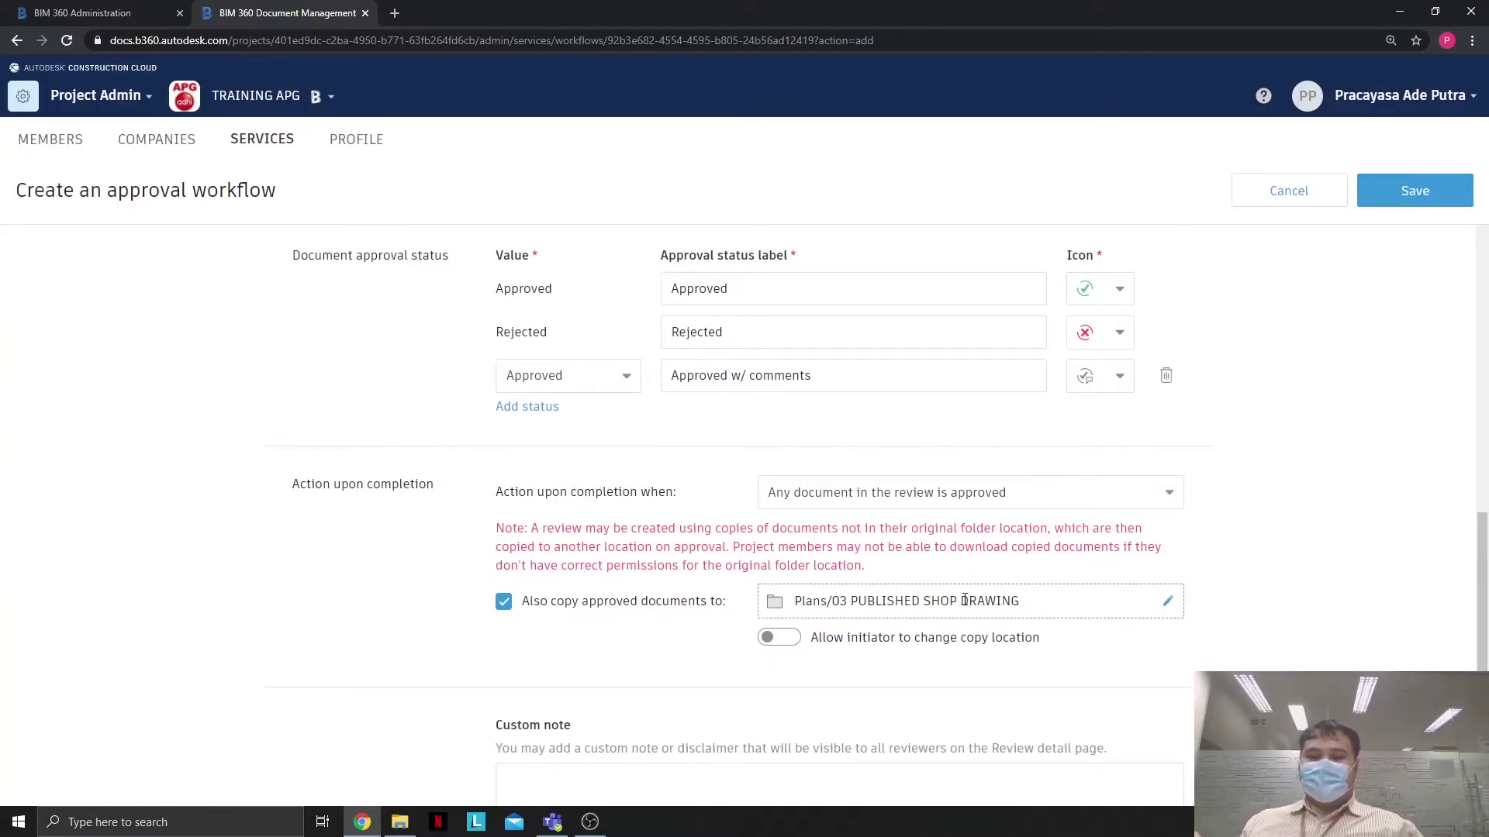
Save the approval workflow and switch from Project Admin to the Document Management module
scroll(974, 602, "down", 2)
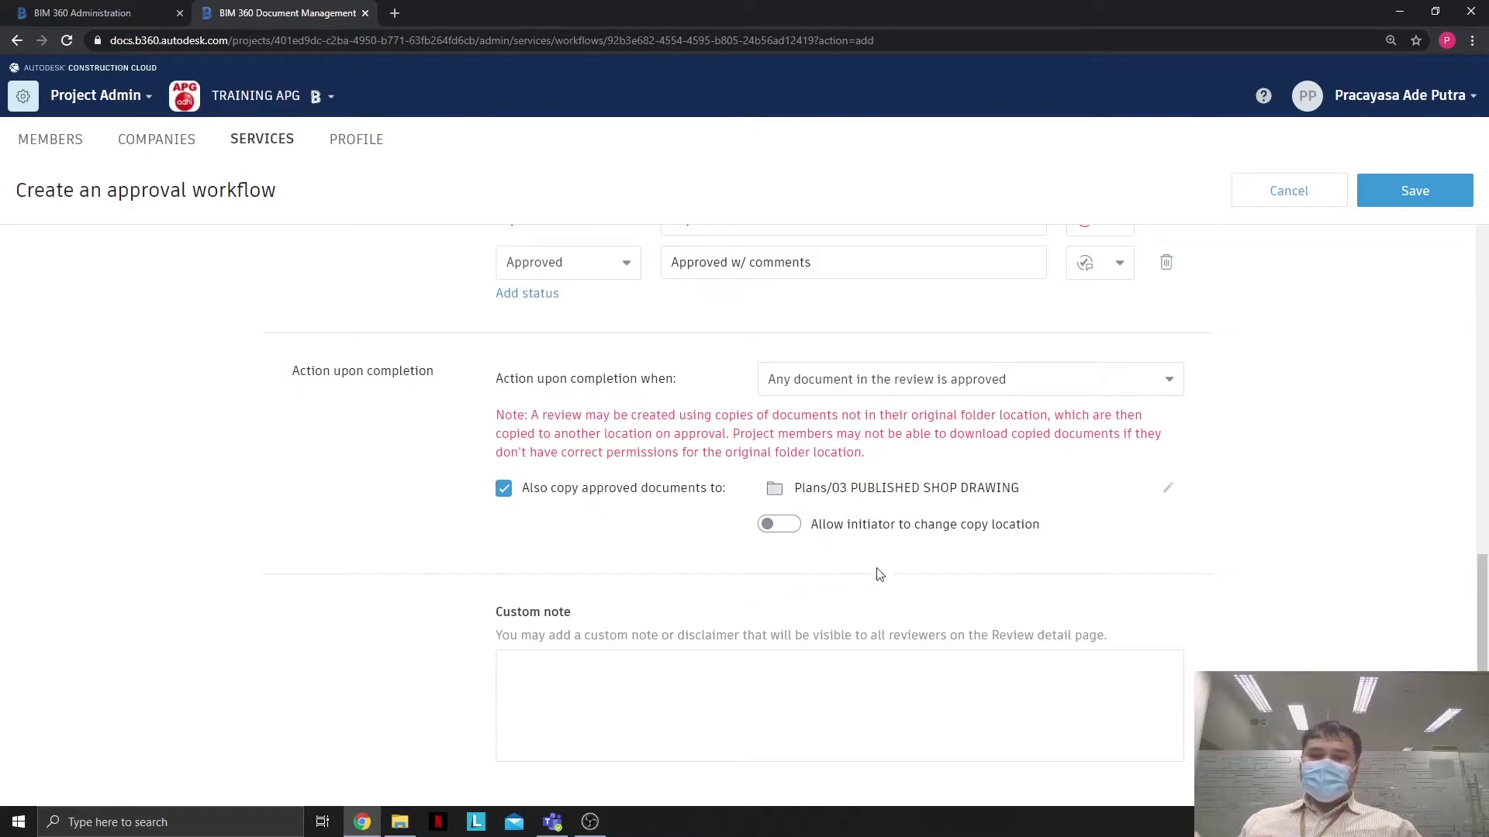
left_click(1436, 180)
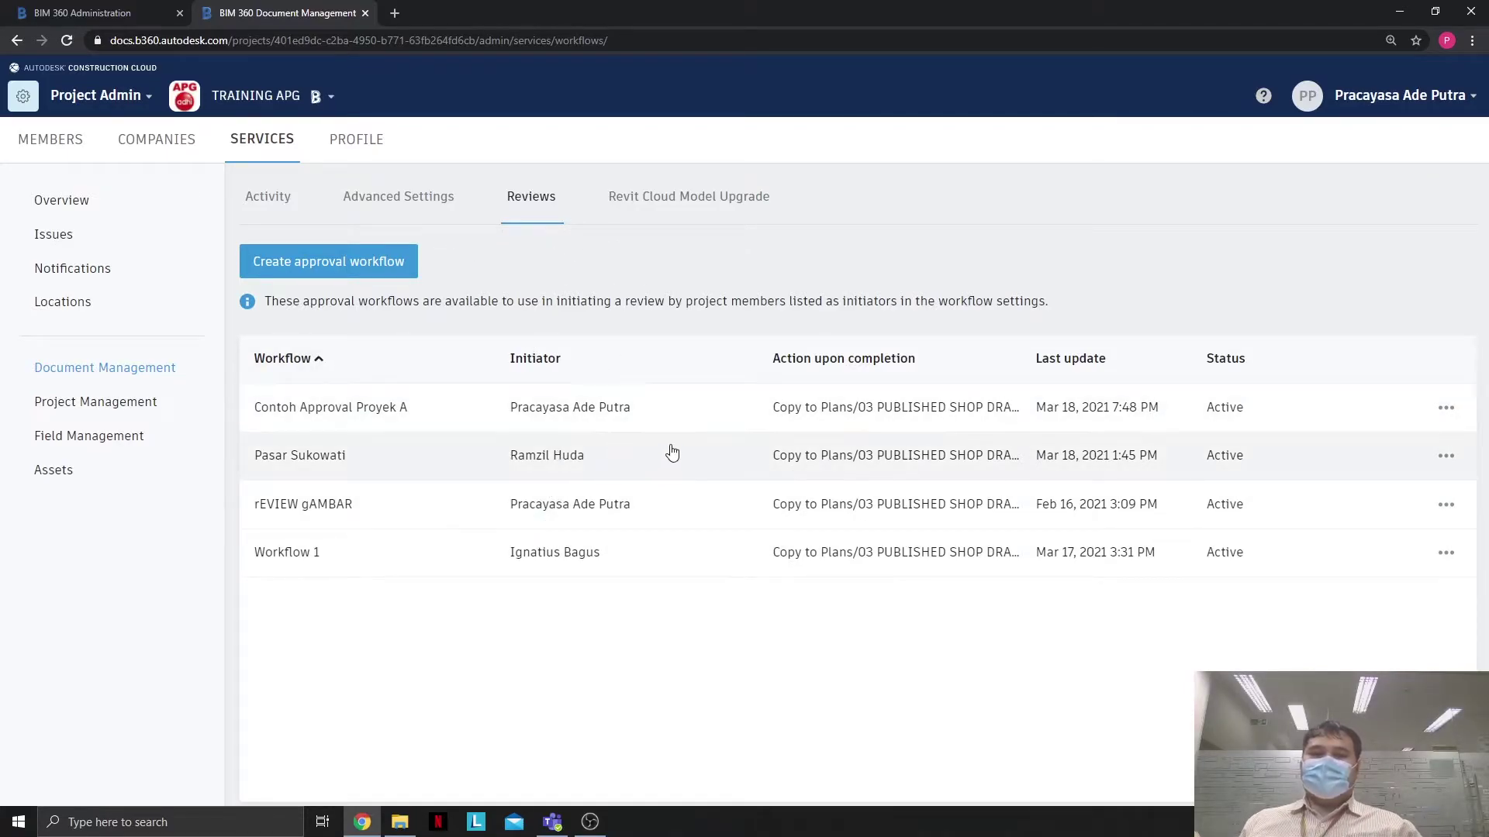
left_click(120, 97)
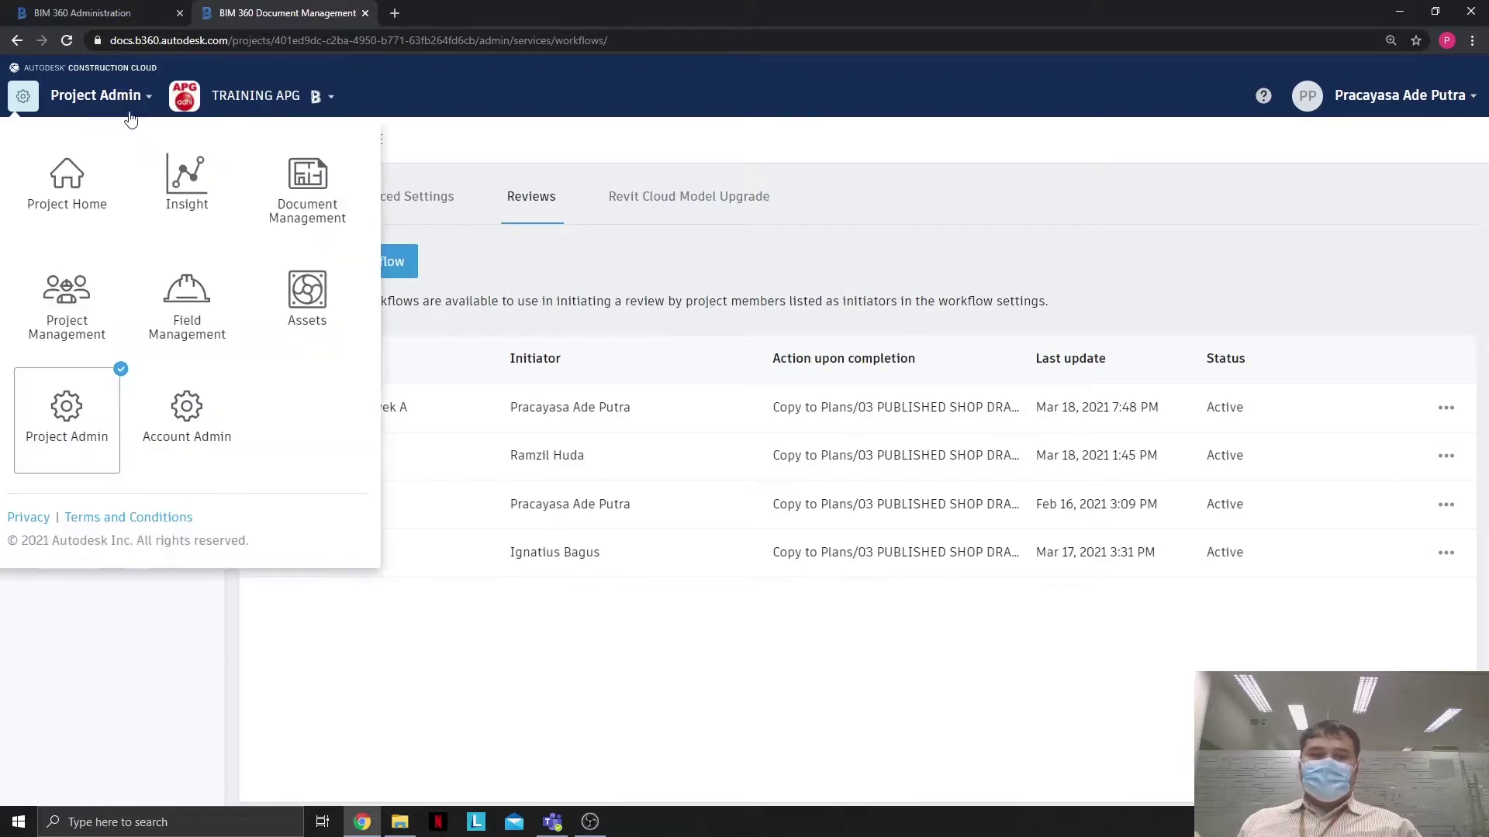
left_click(297, 181)
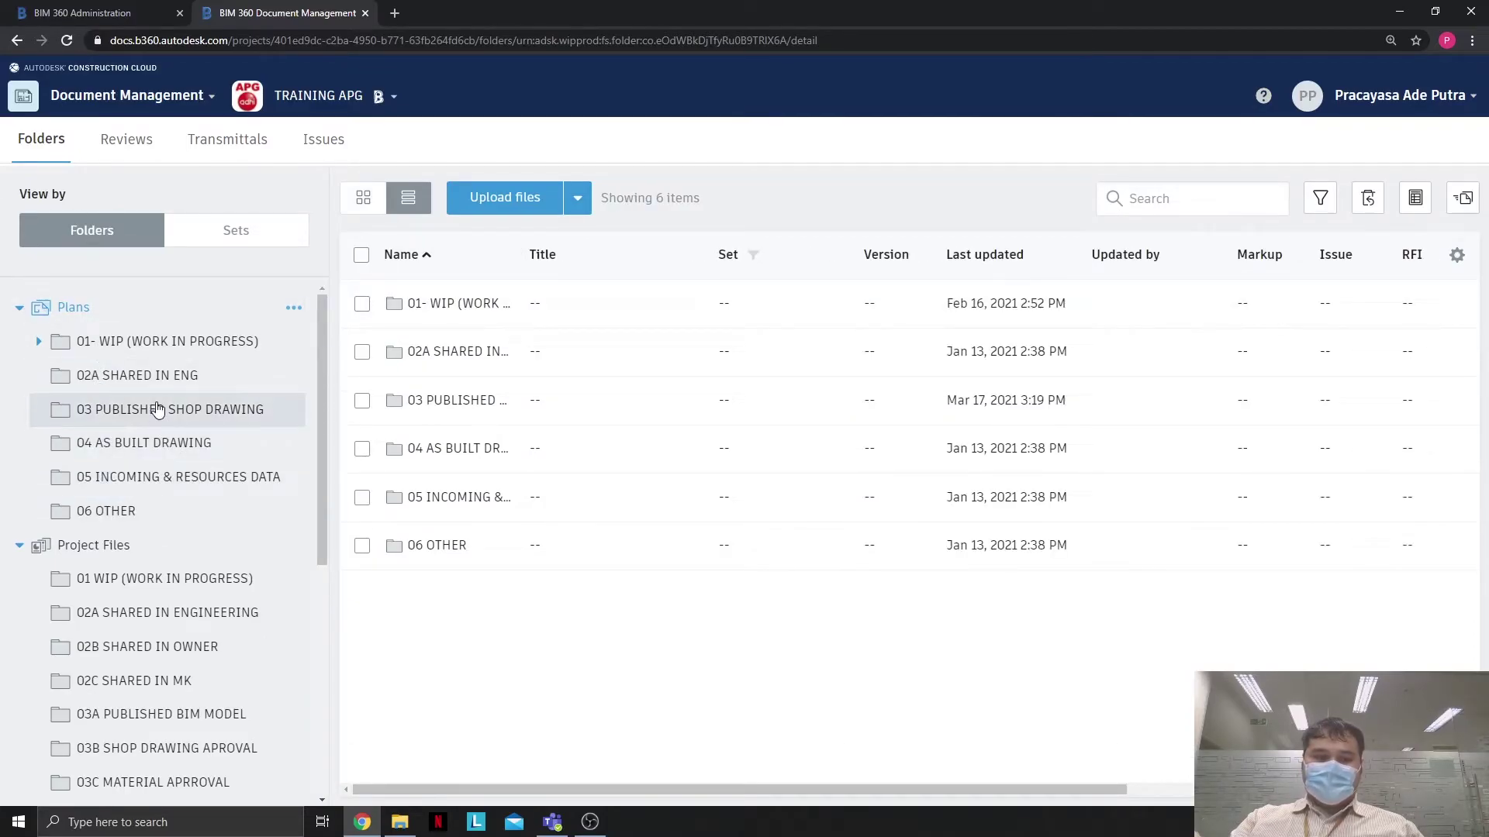
Select drawings BAS-00, BAS-01, BAS-02 and BAS-03 in the Plans folder 01- WIP (WORK IN PROGRESS)
left_click(204, 410)
left_click(148, 345)
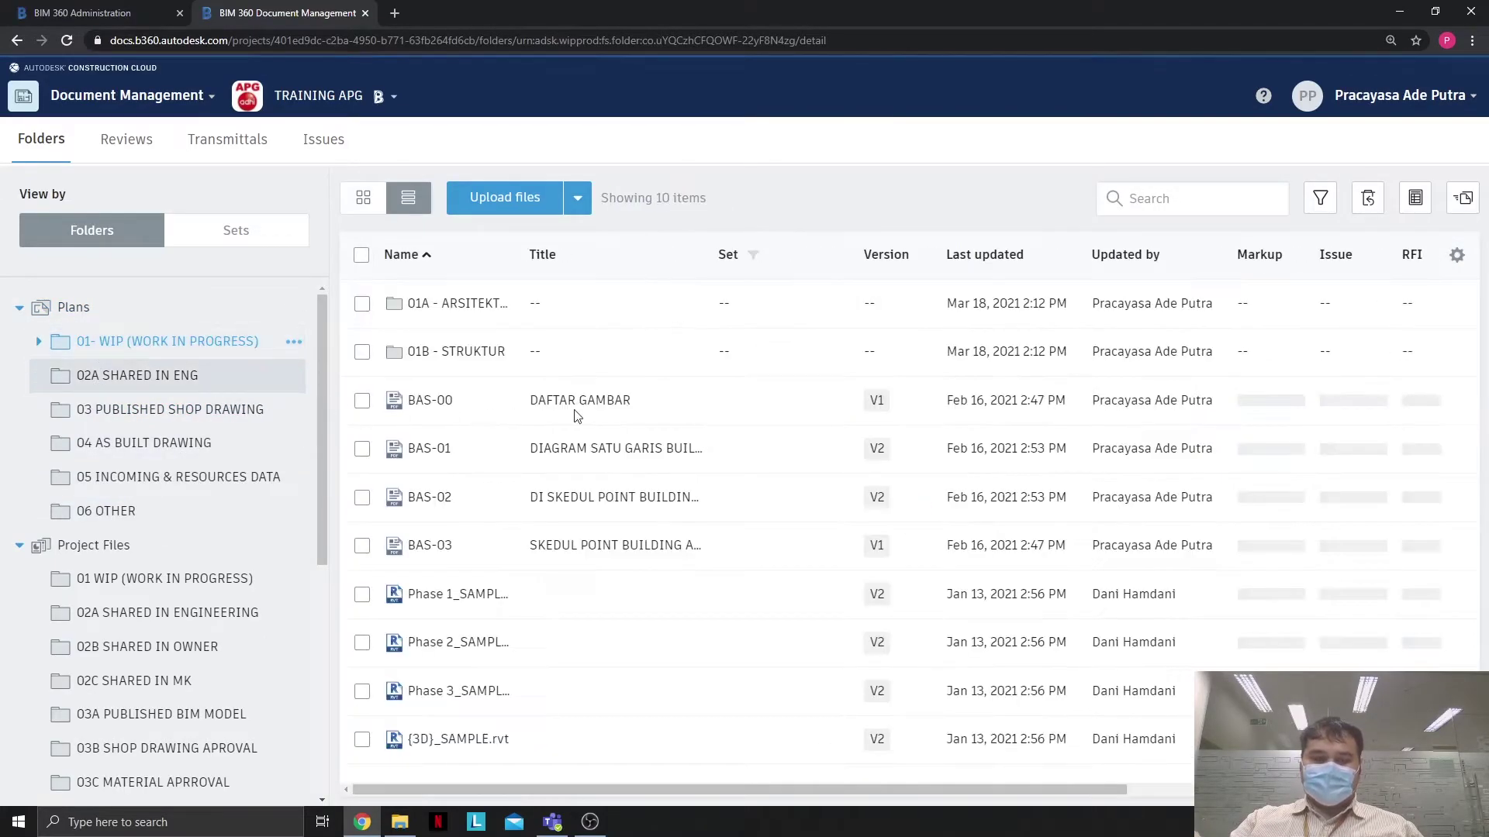
left_click(362, 400)
left_click(362, 449)
left_click(362, 498)
left_click(362, 546)
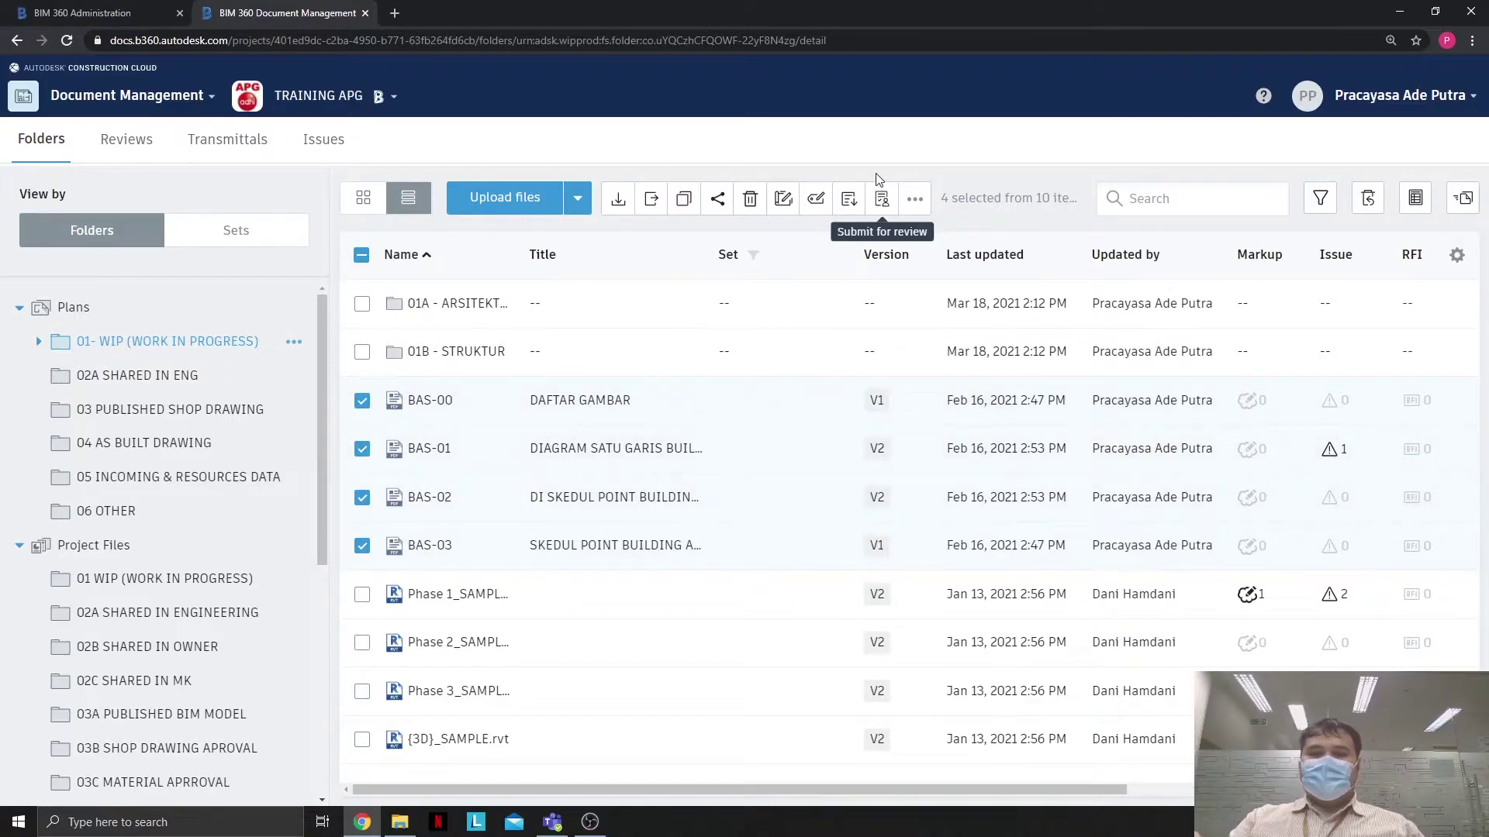
Set up a review of the selected drawings using workflow Contoh Approval Proyek A, named Gambar MEP Building Automation System
left_click(882, 201)
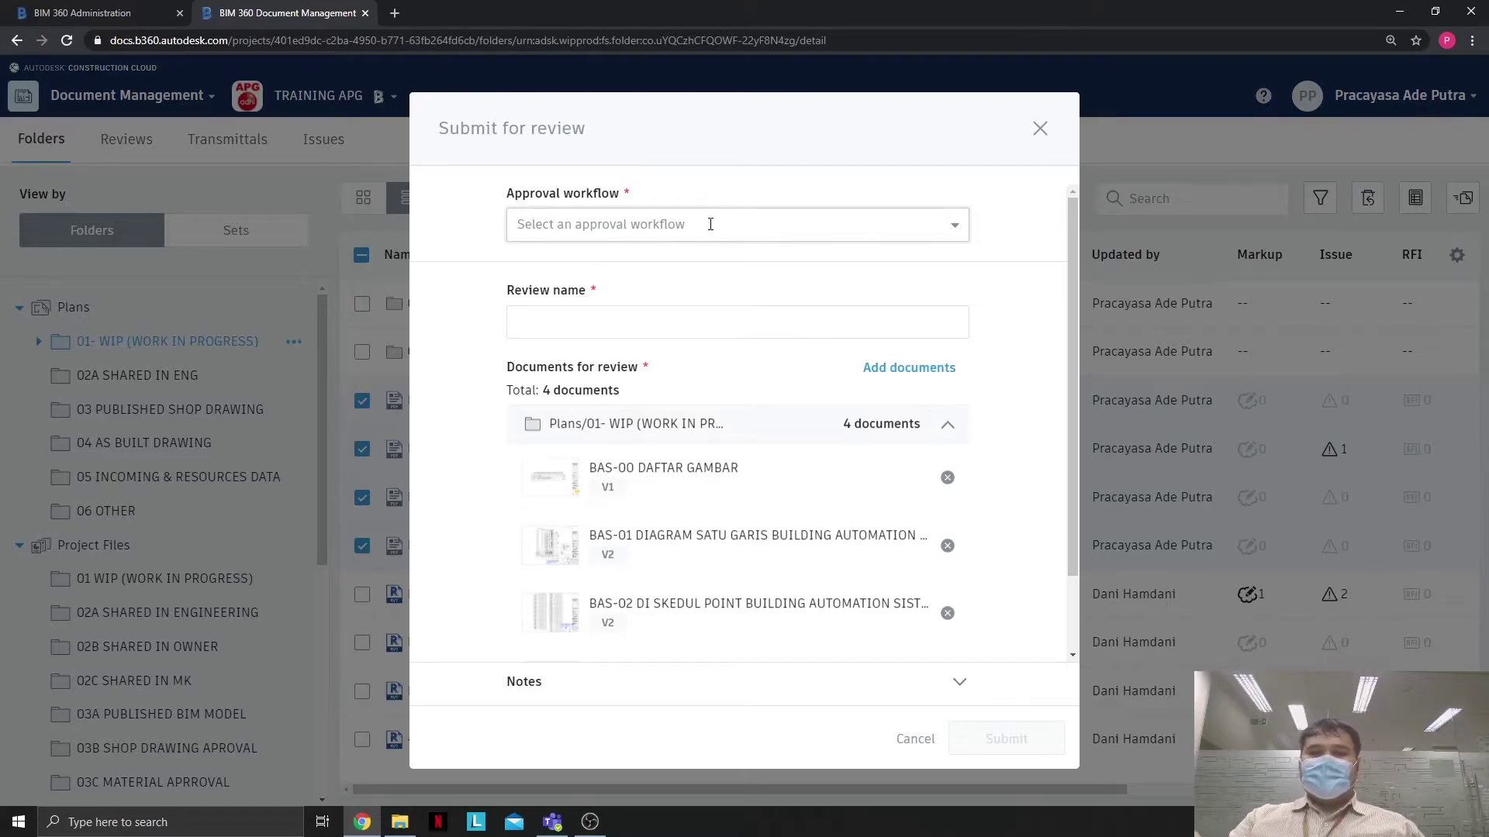
left_click(776, 224)
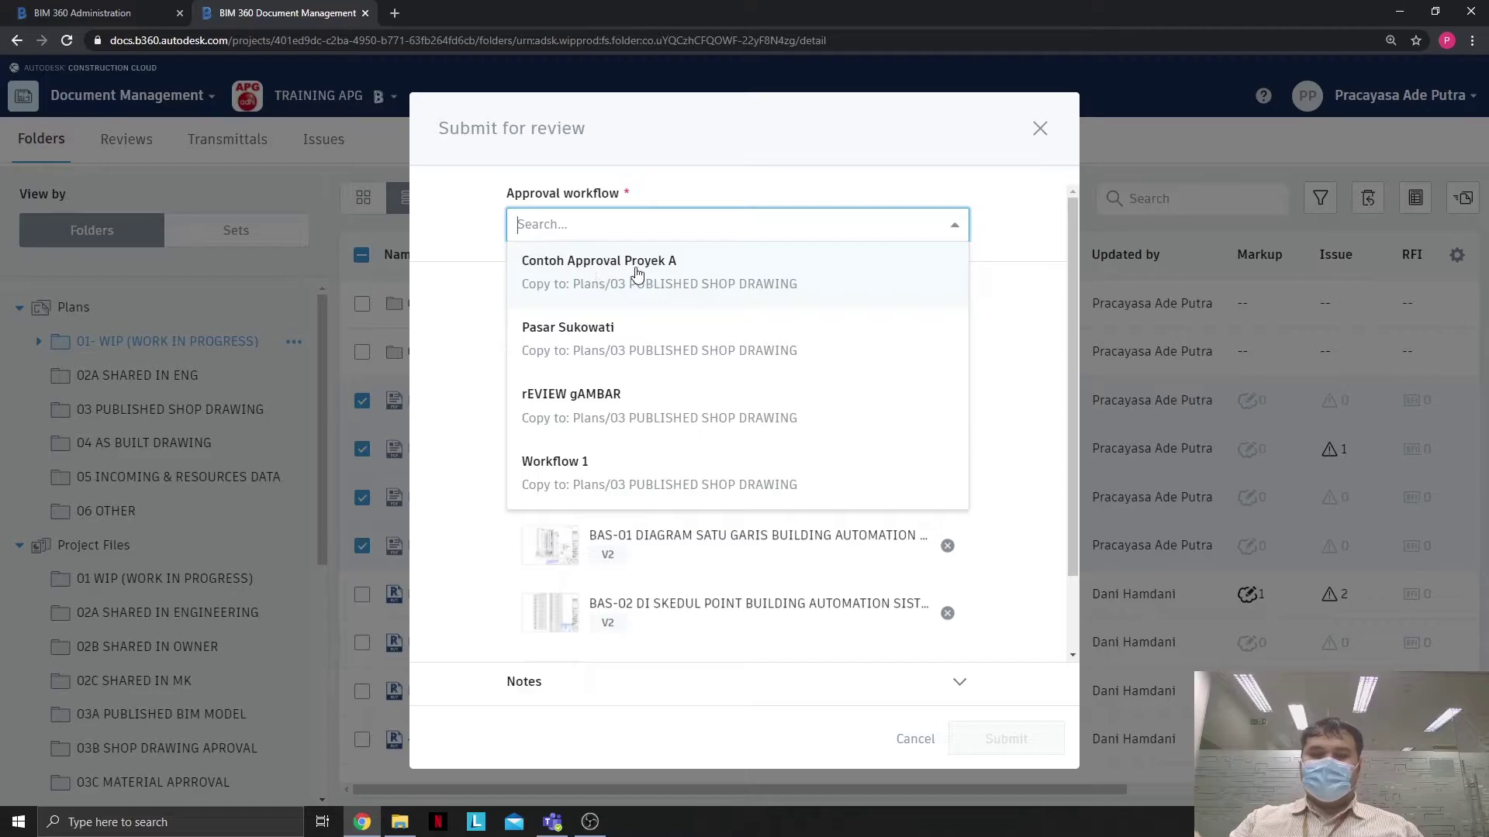
left_click(771, 277)
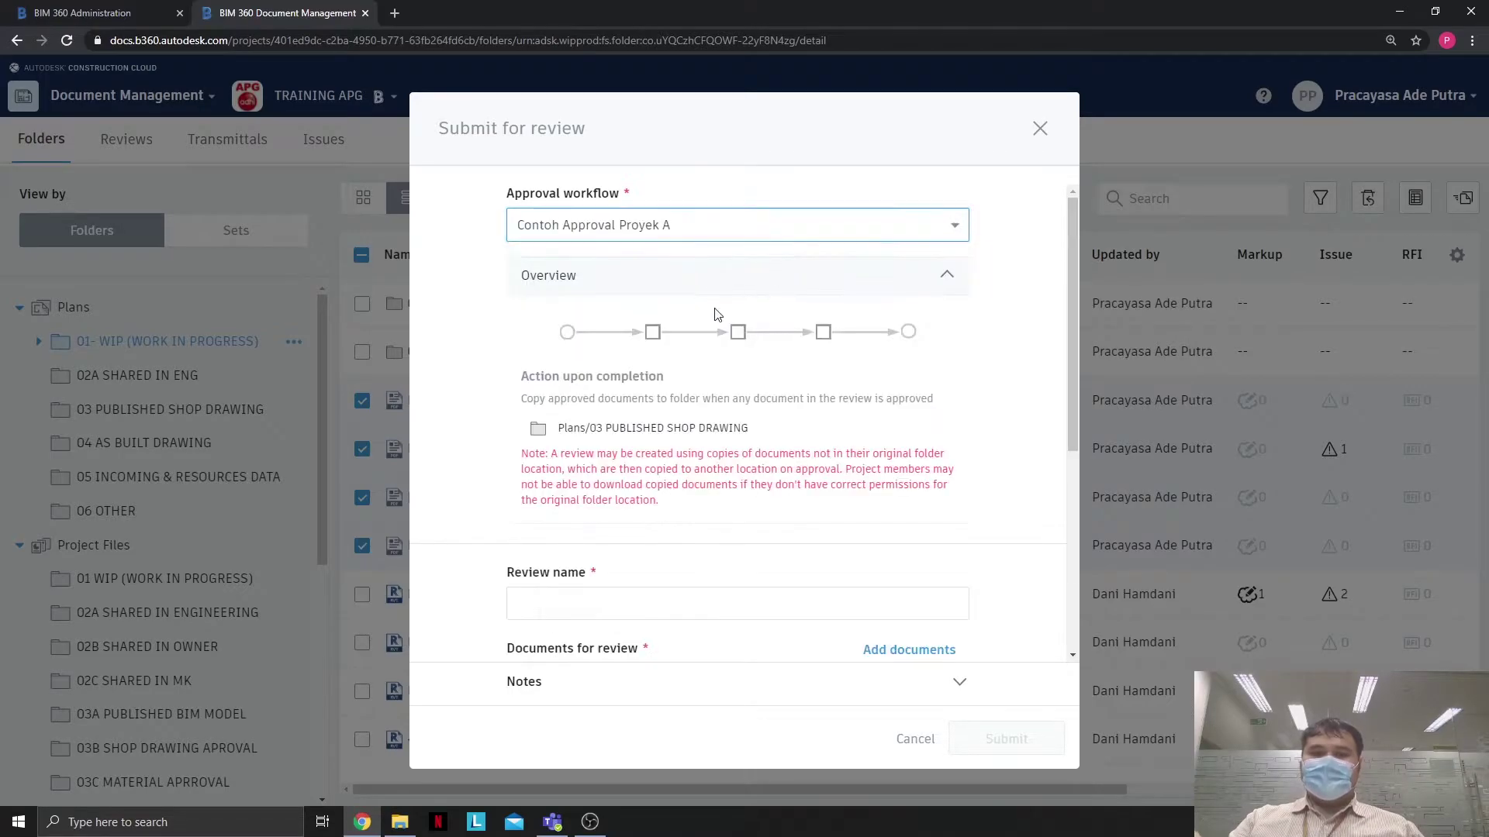
left_click(536, 612)
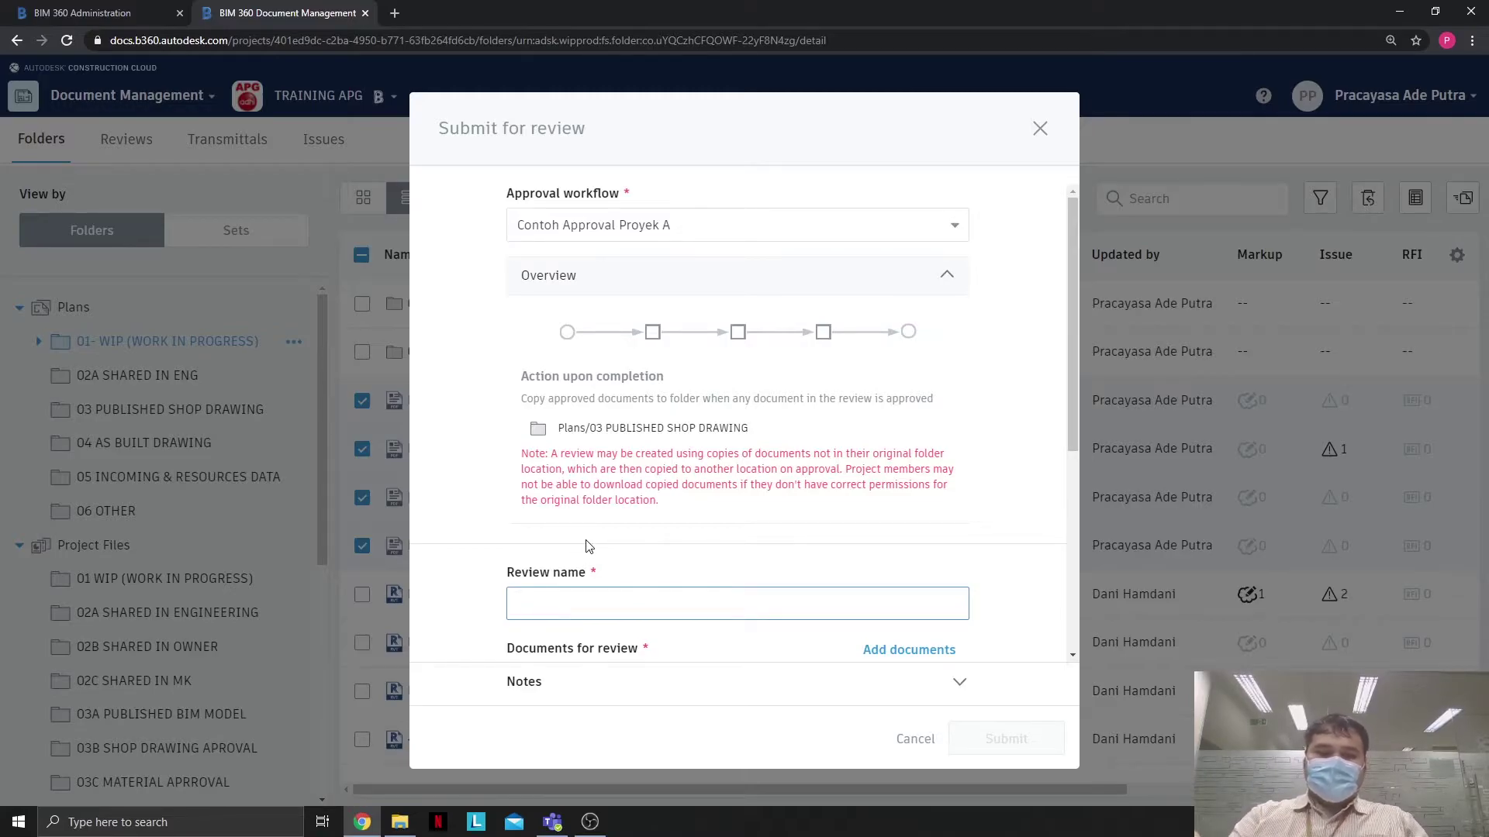
type("Gam")
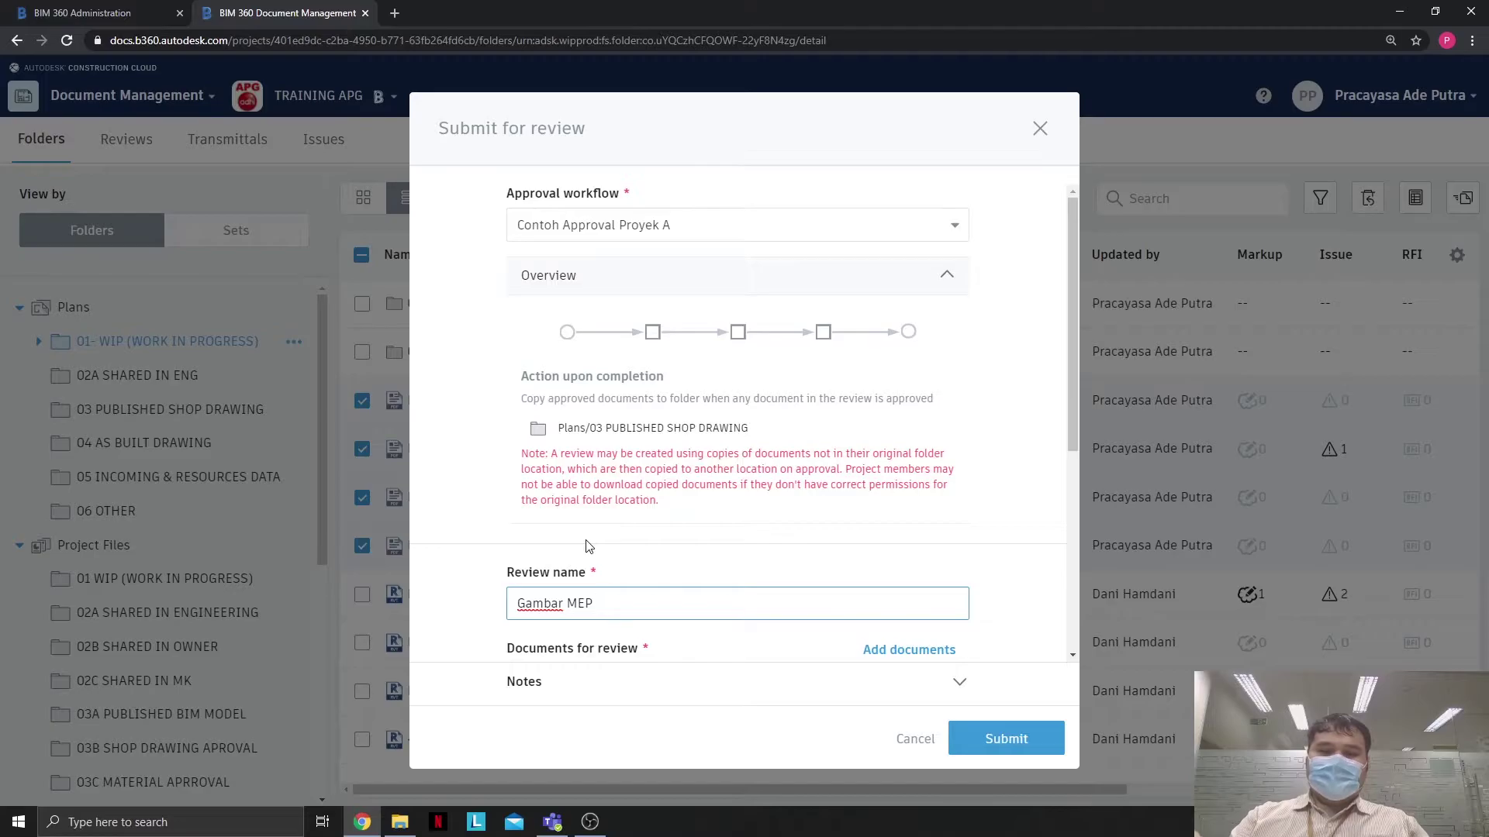
type("bar MEP Building Automation System")
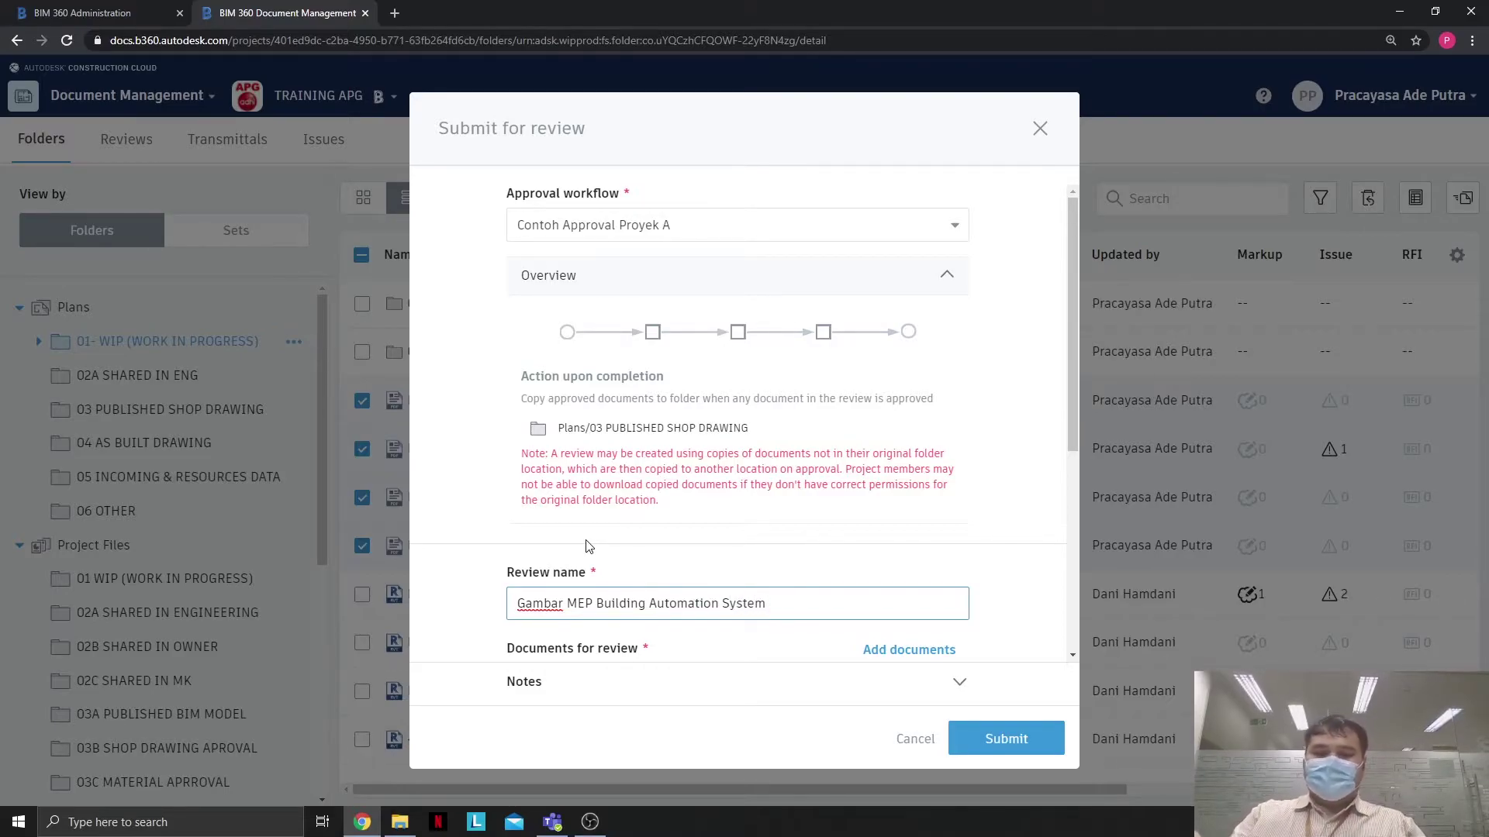
Add the note "Ini contoh catatannya" to the review and submit it
scroll(586, 547, "down", 3)
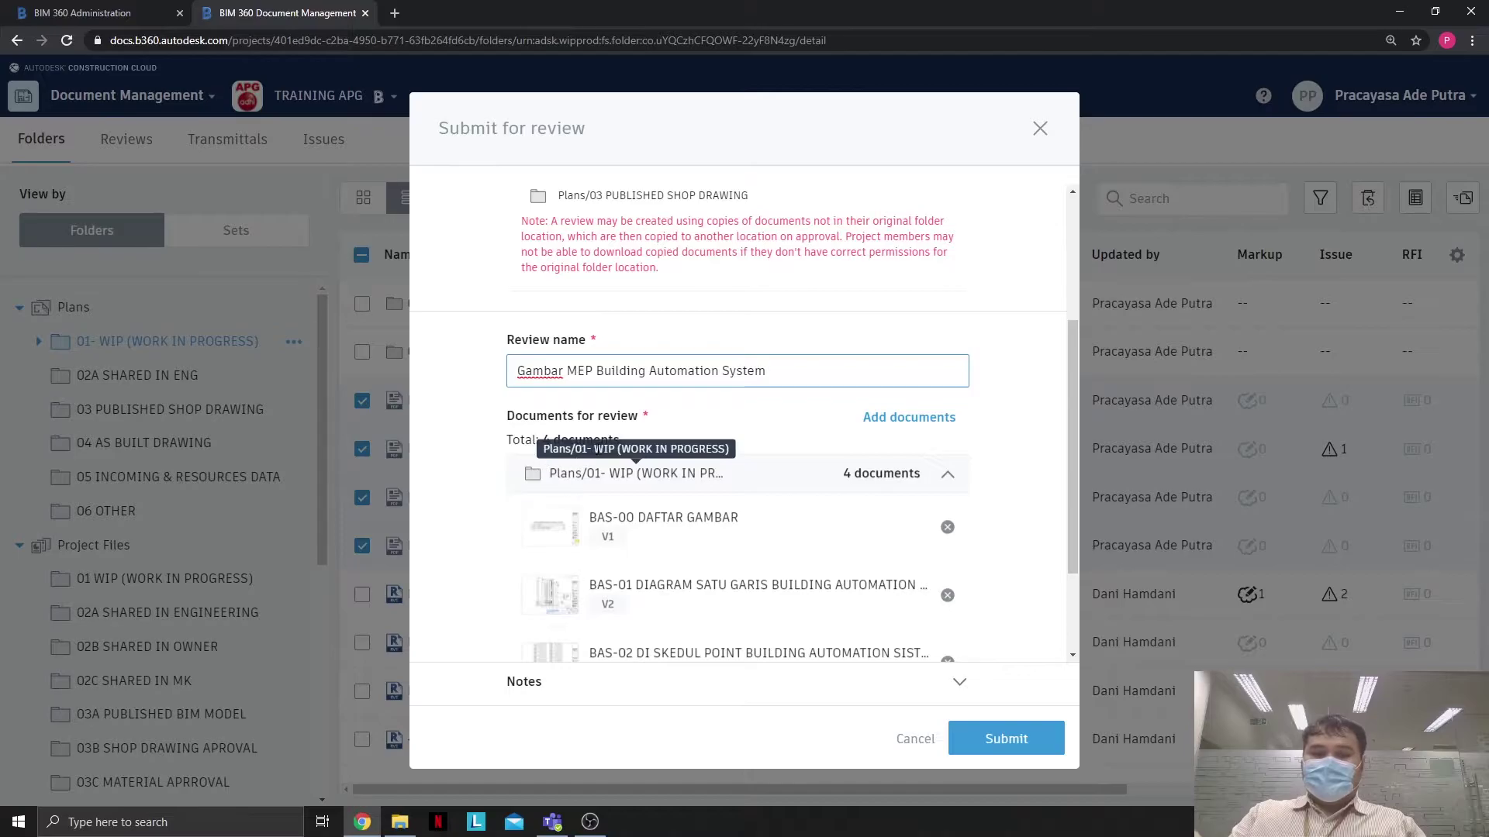
scroll(674, 465, "down", 2)
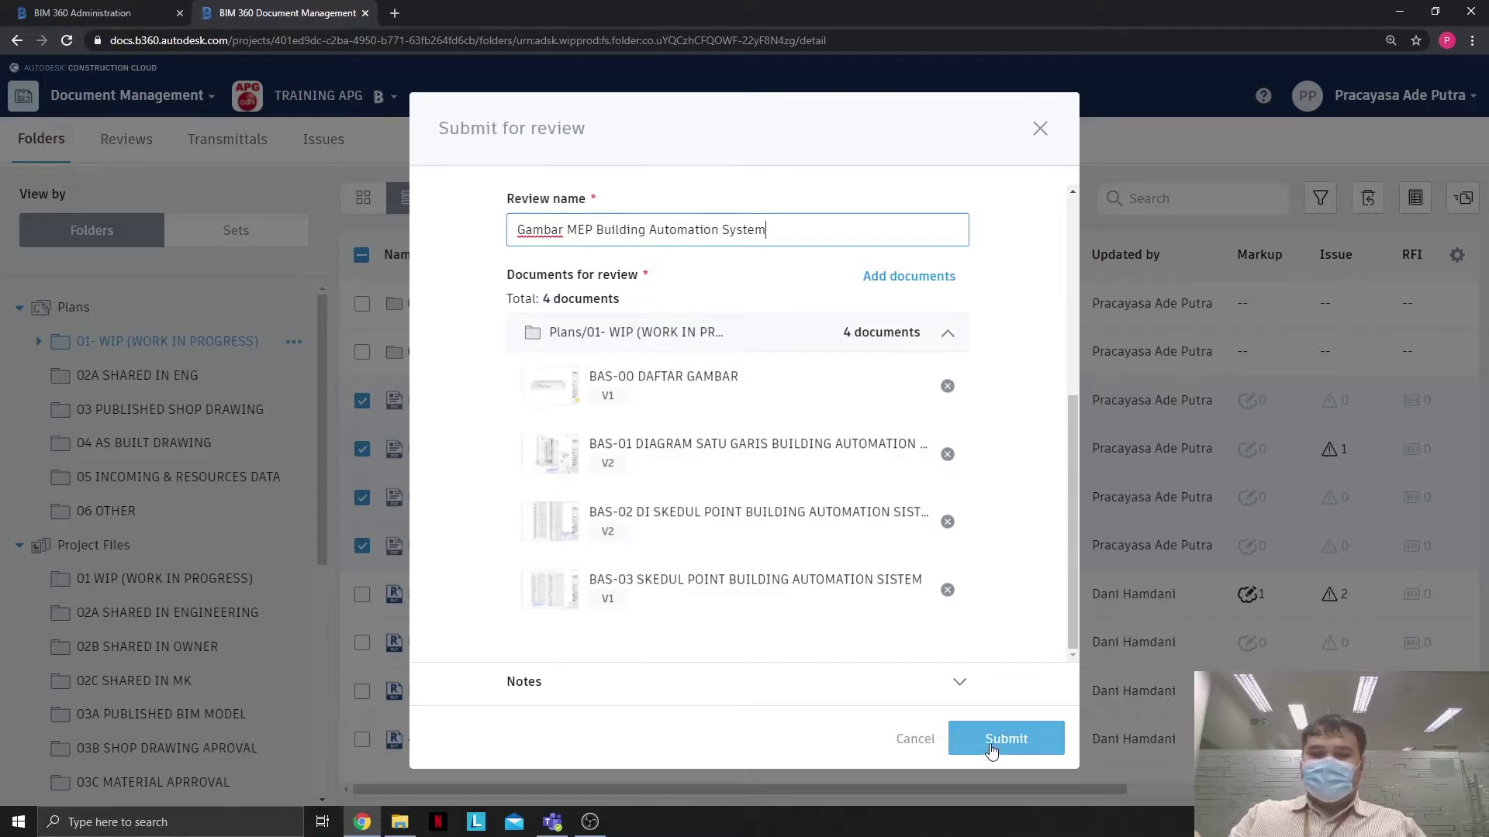
left_click(960, 686)
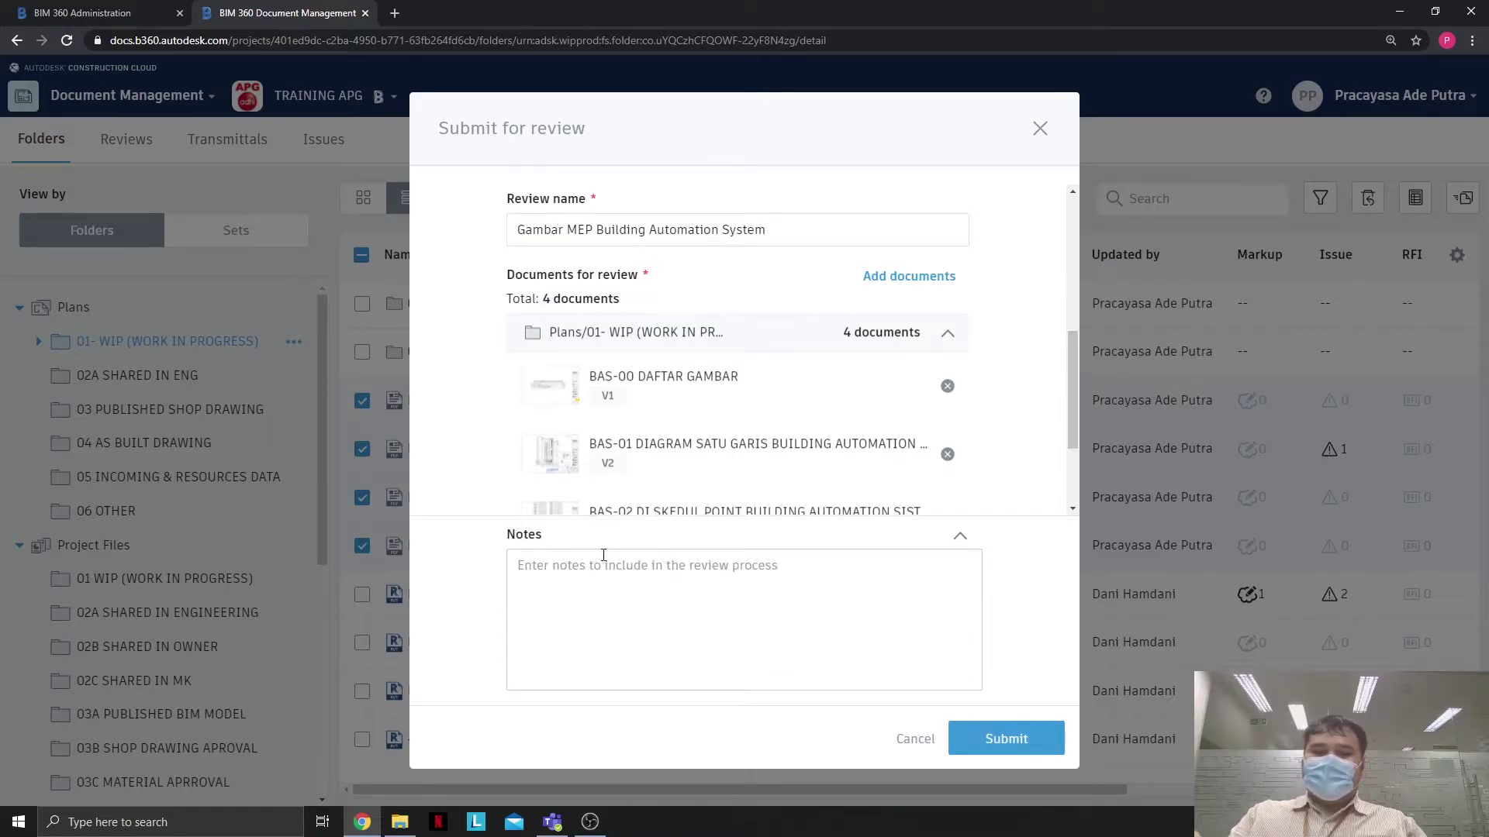
left_click(617, 594)
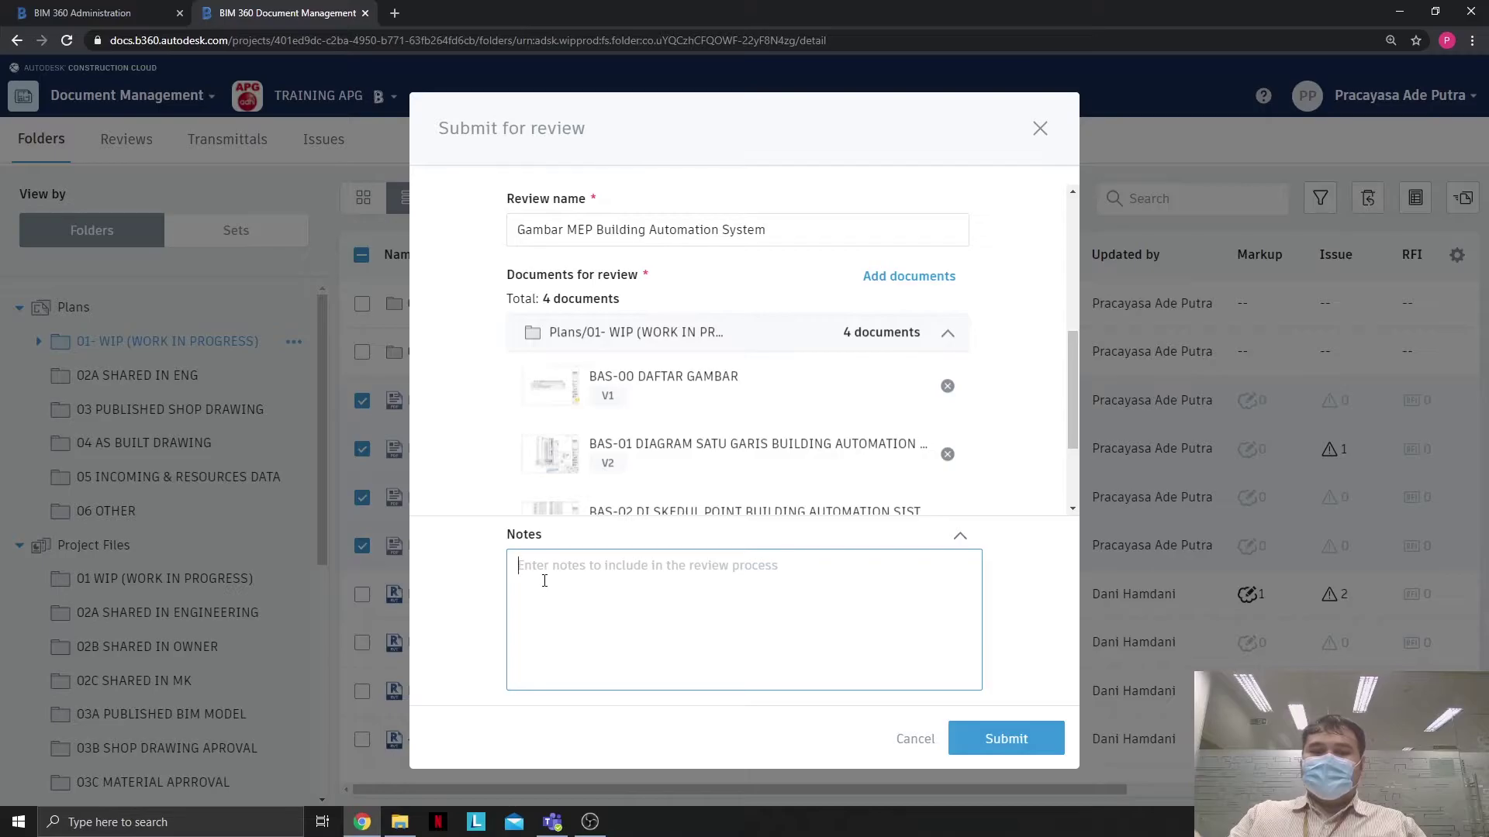
type("Ini contoh catata")
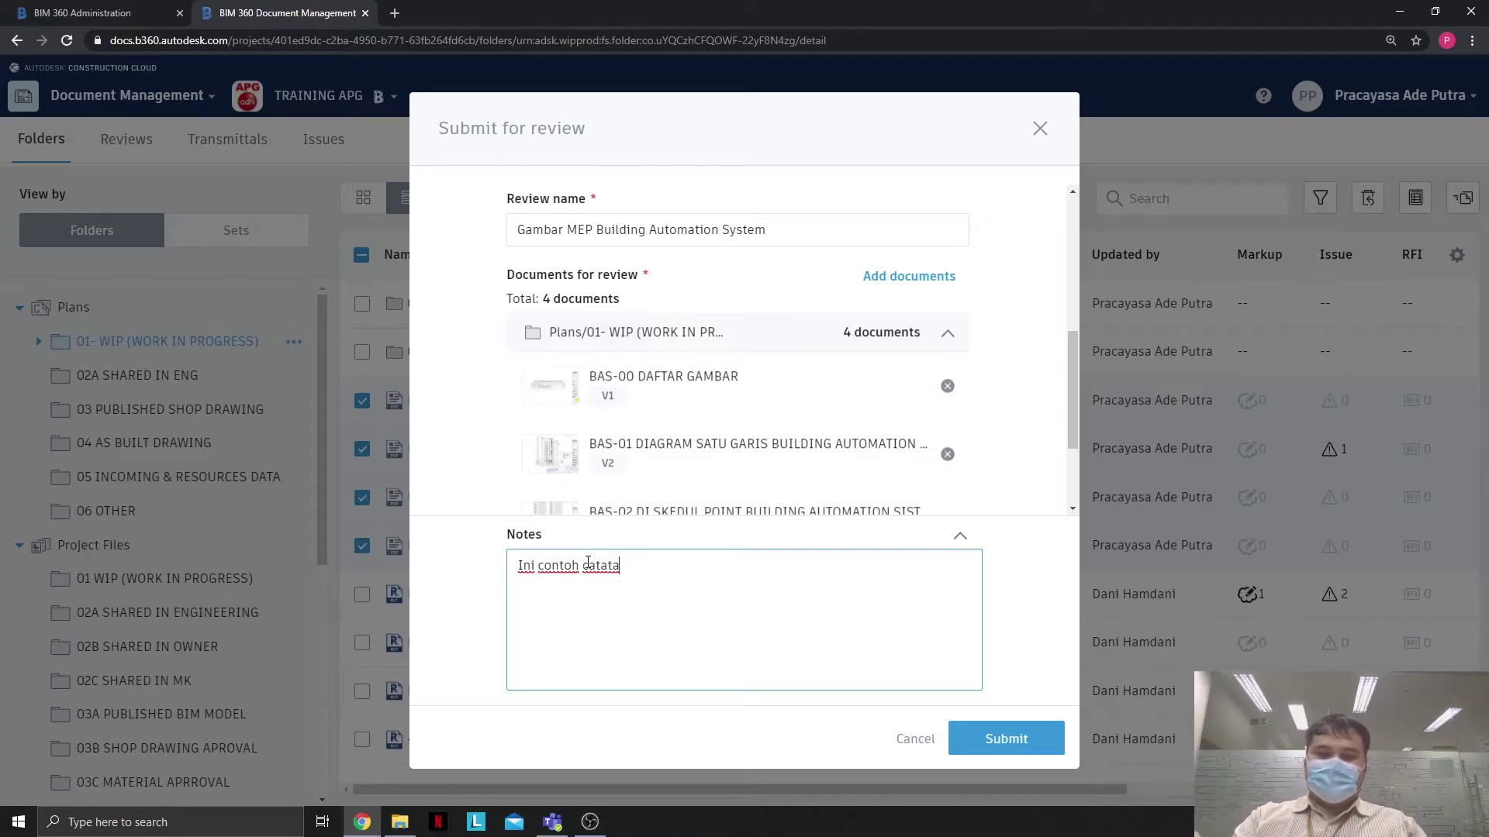
type("ya")
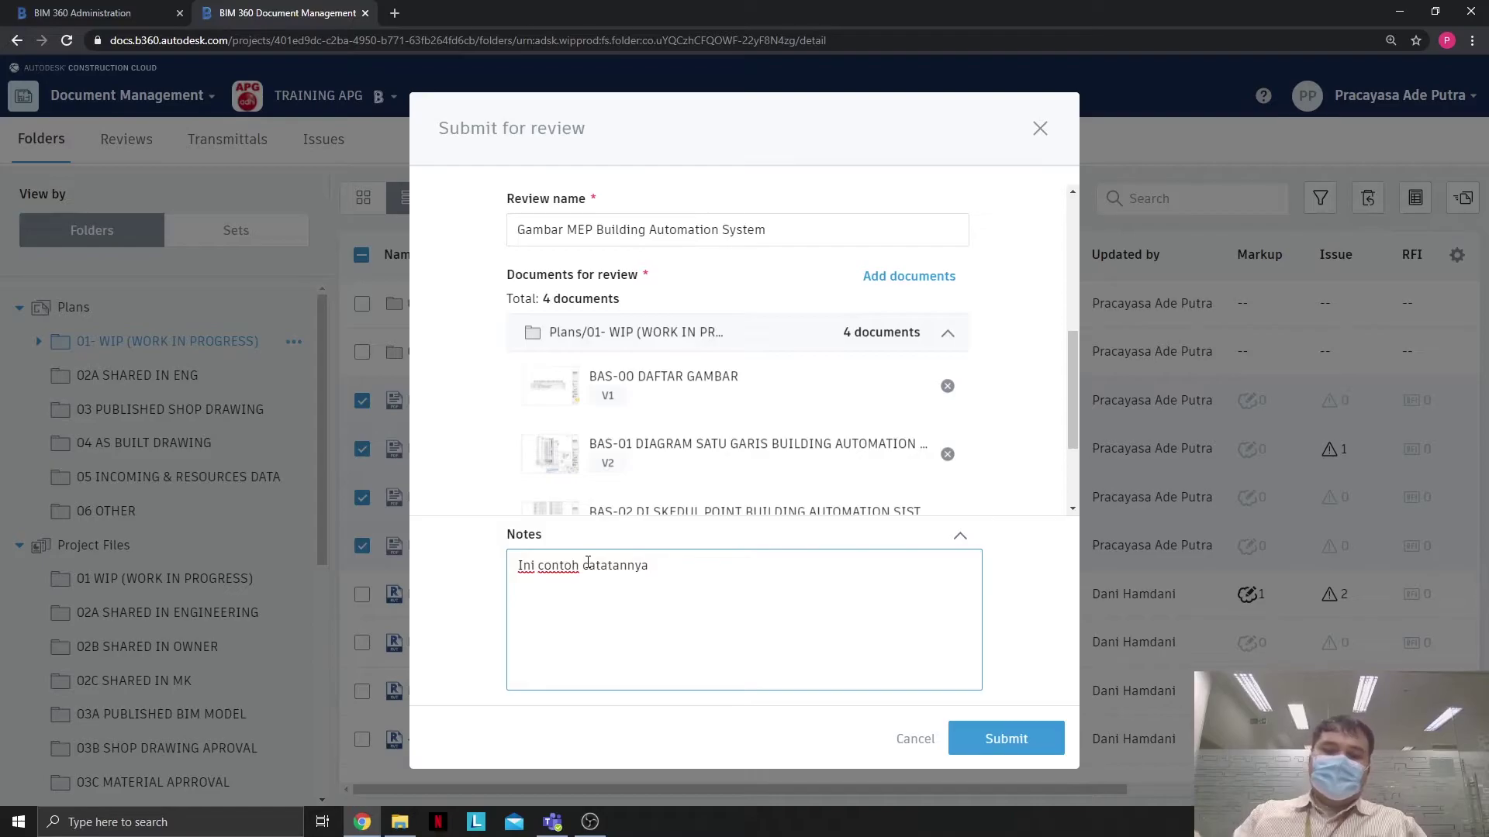
left_click(1011, 736)
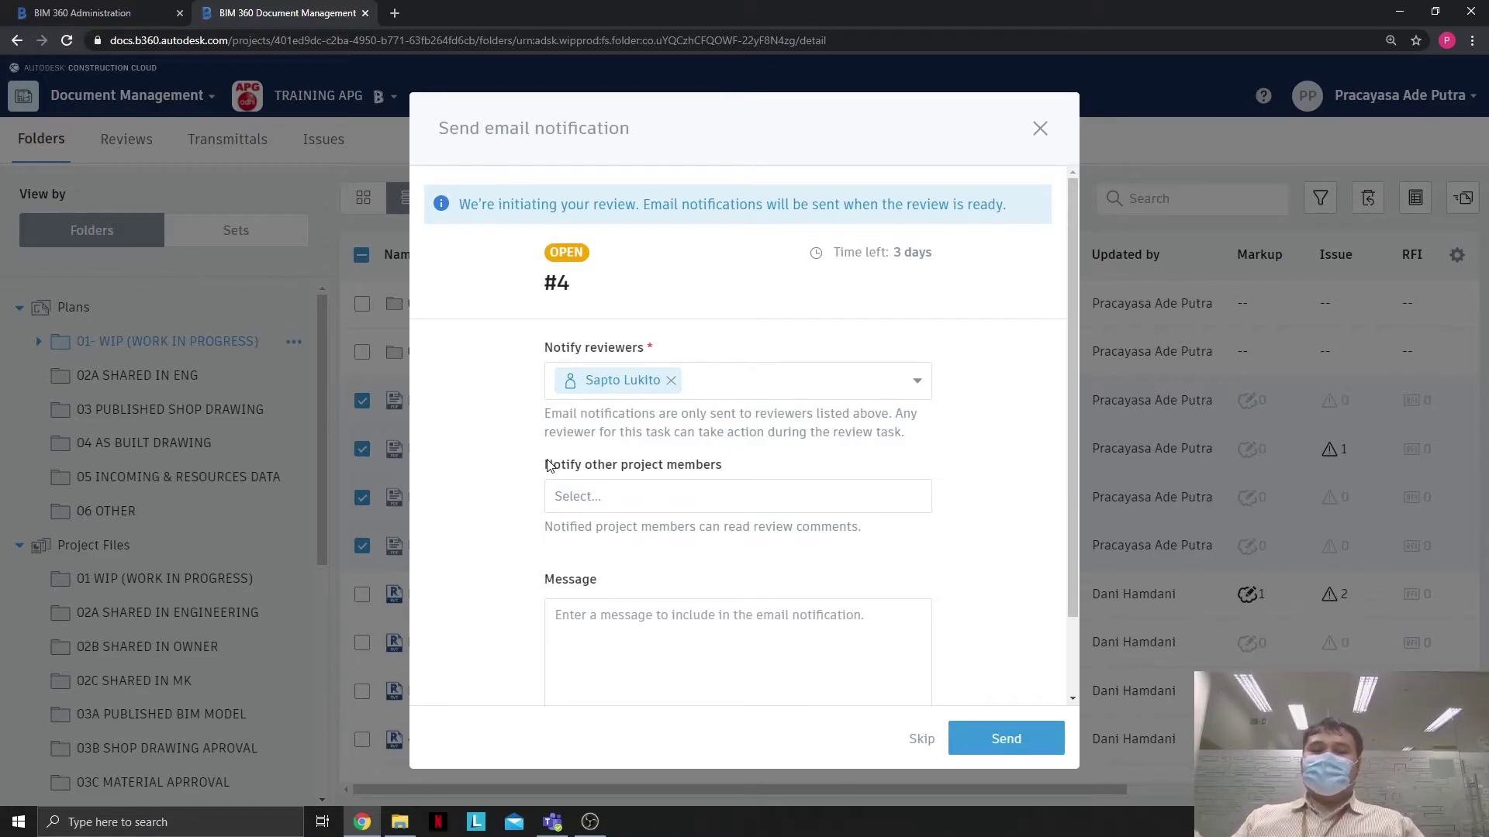
Add the third and seventh users in the member list as other notified project members and send the email notification
left_click(587, 507)
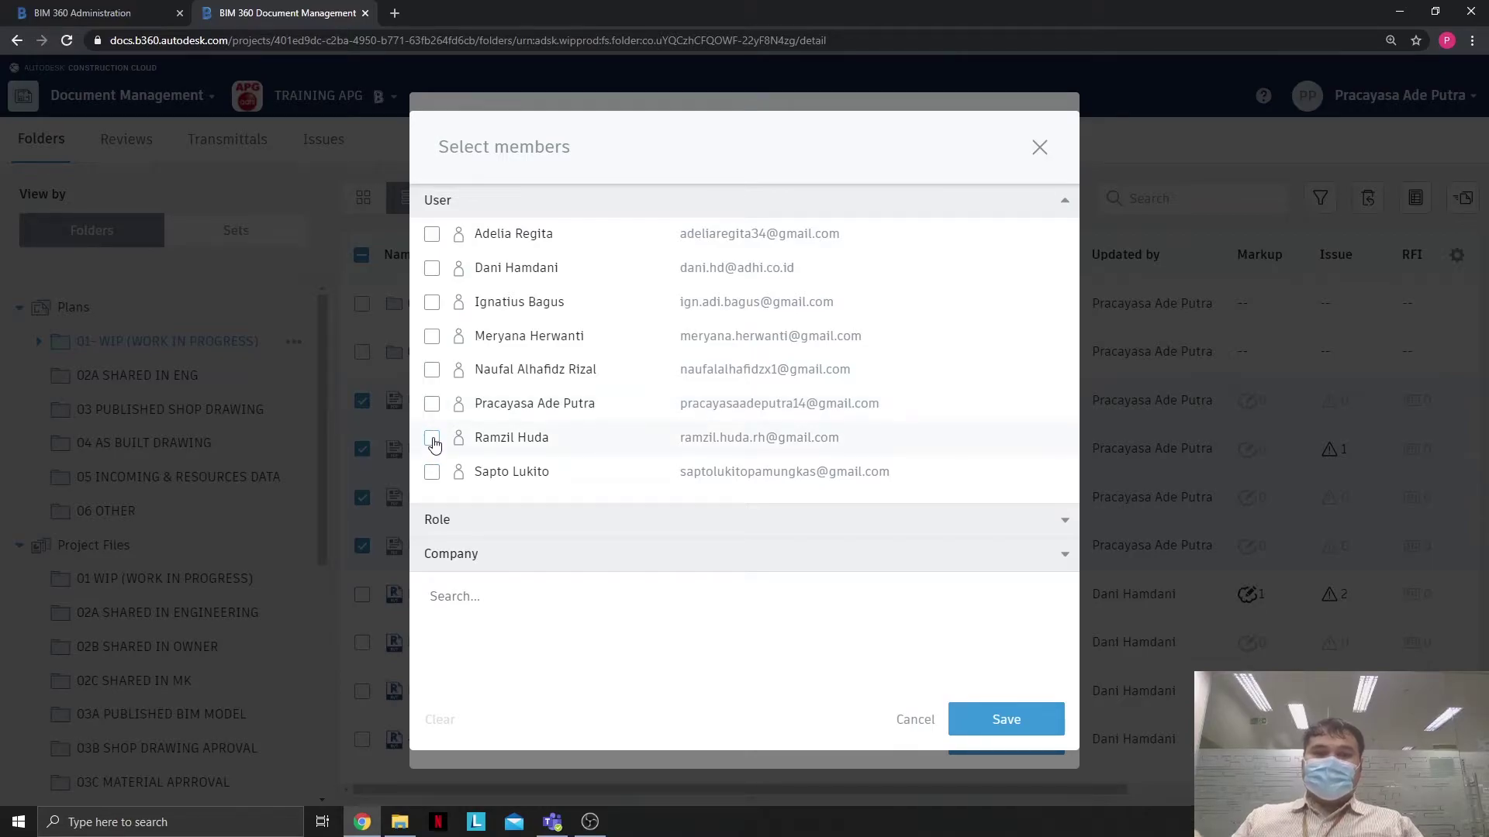
left_click(432, 304)
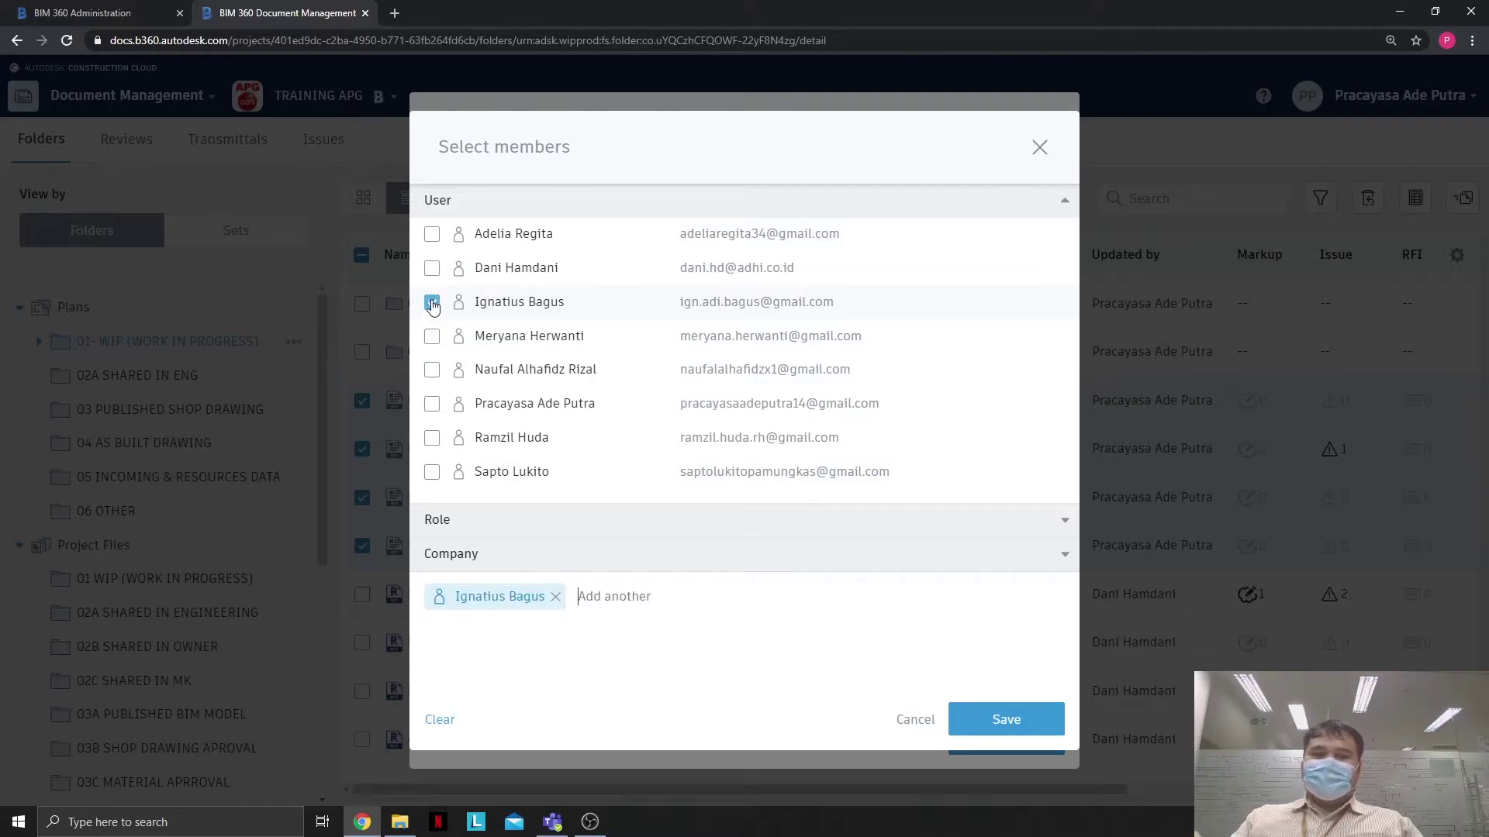
left_click(432, 439)
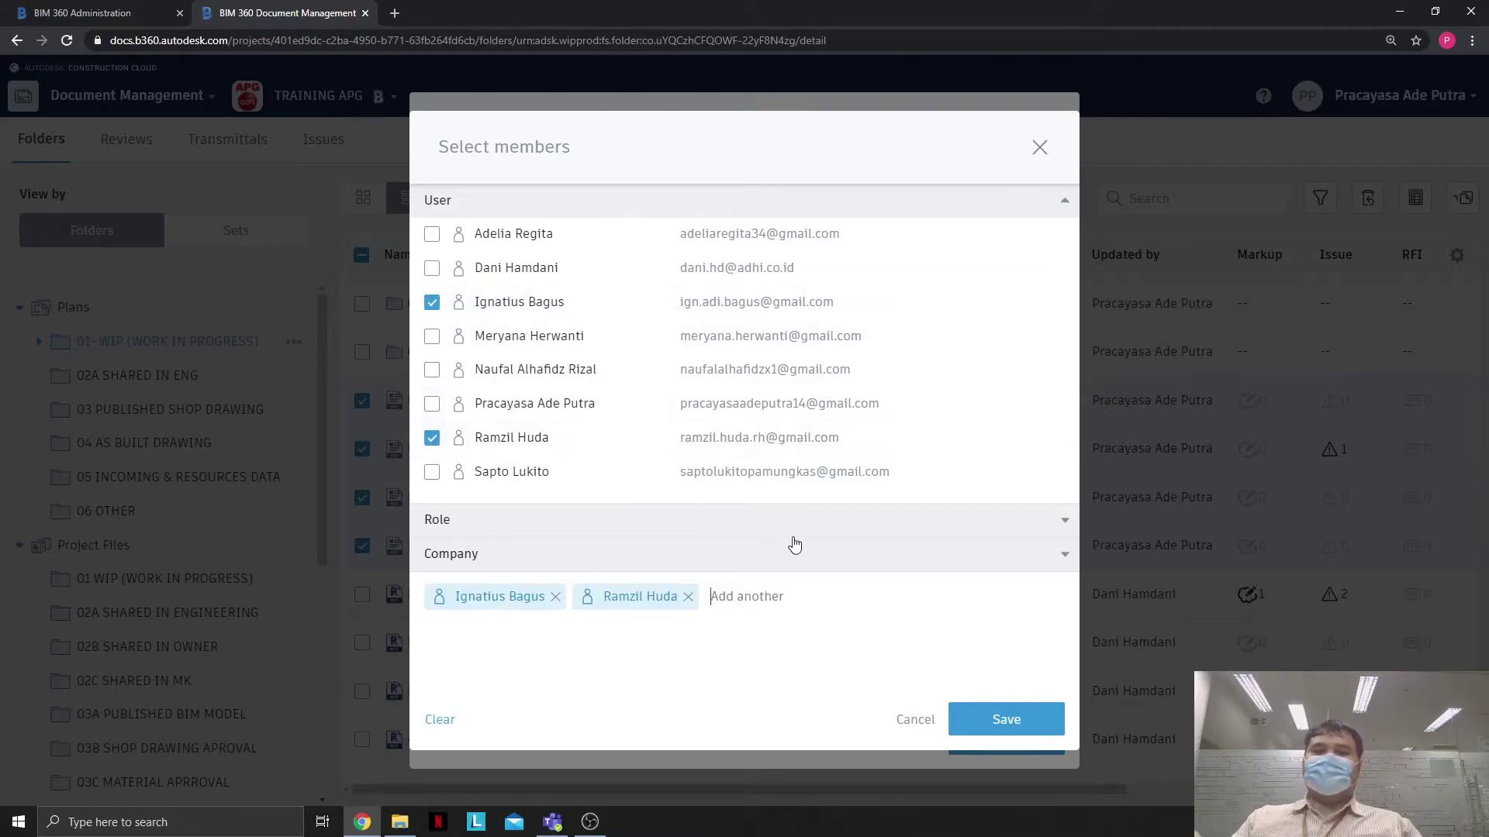
left_click(1043, 727)
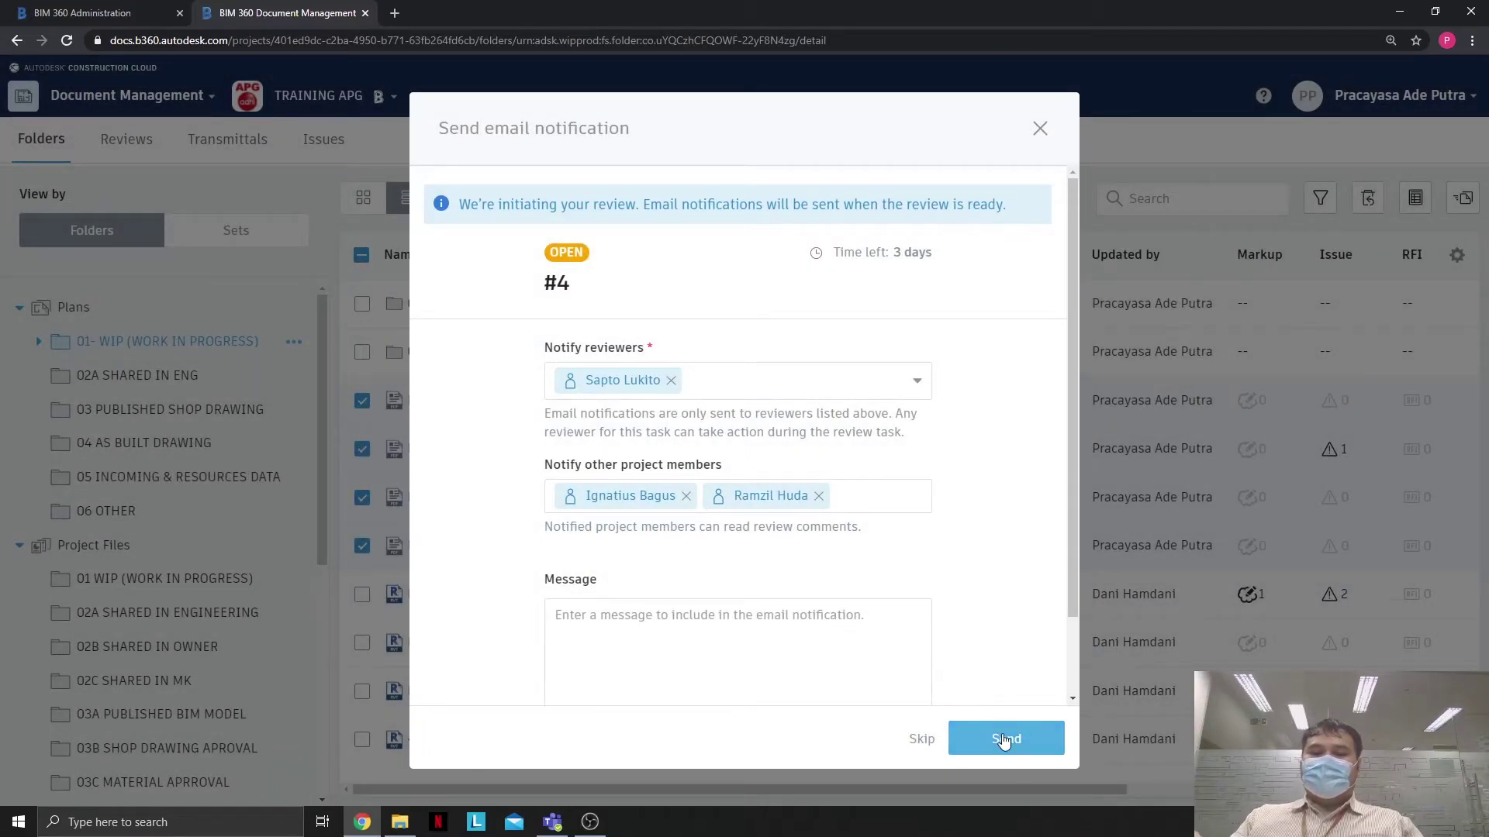
left_click(1004, 739)
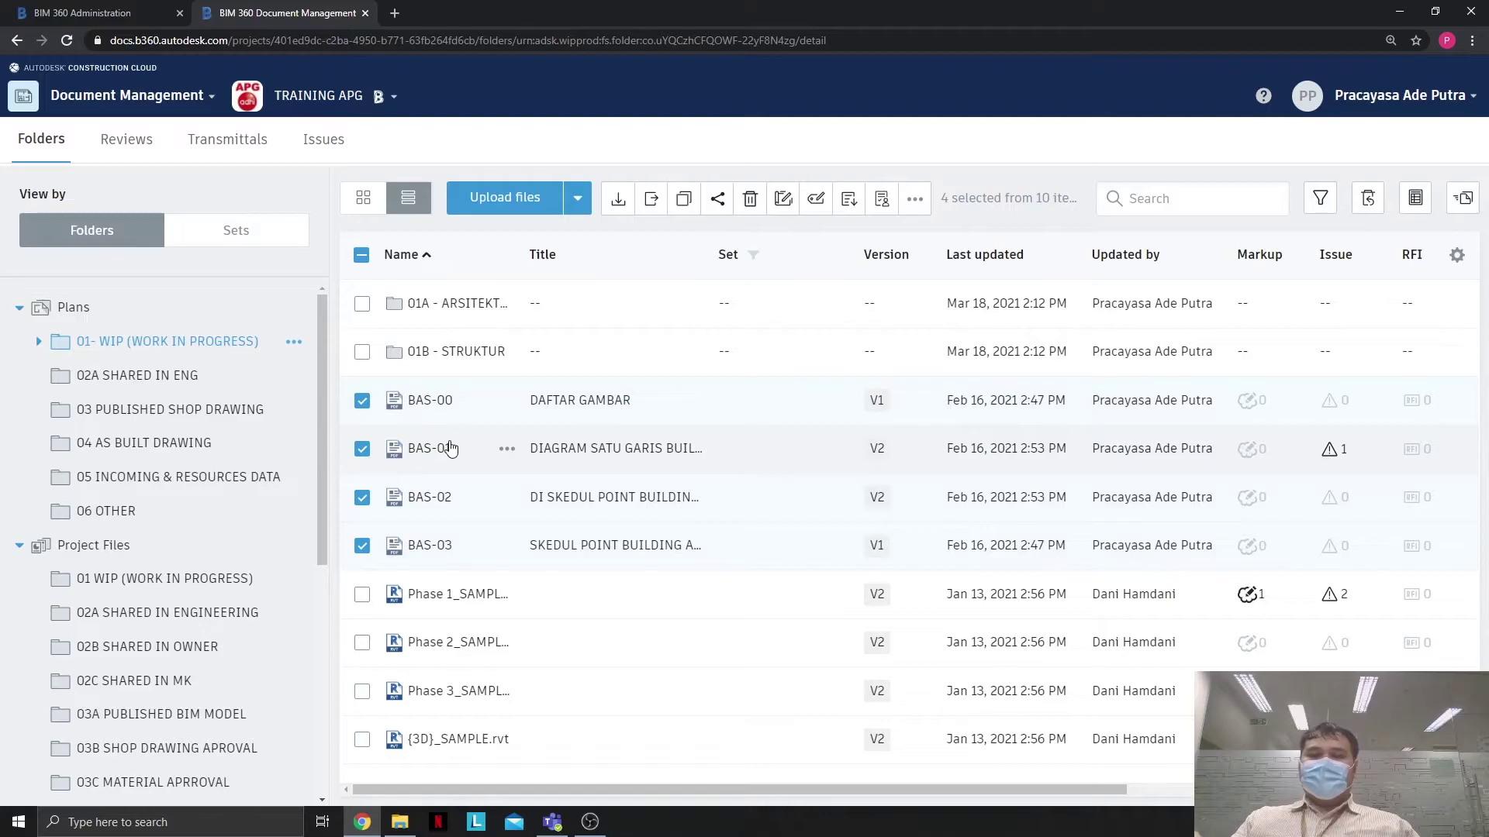
Examine the project's list of reviews and its list of transmittals
left_click(124, 142)
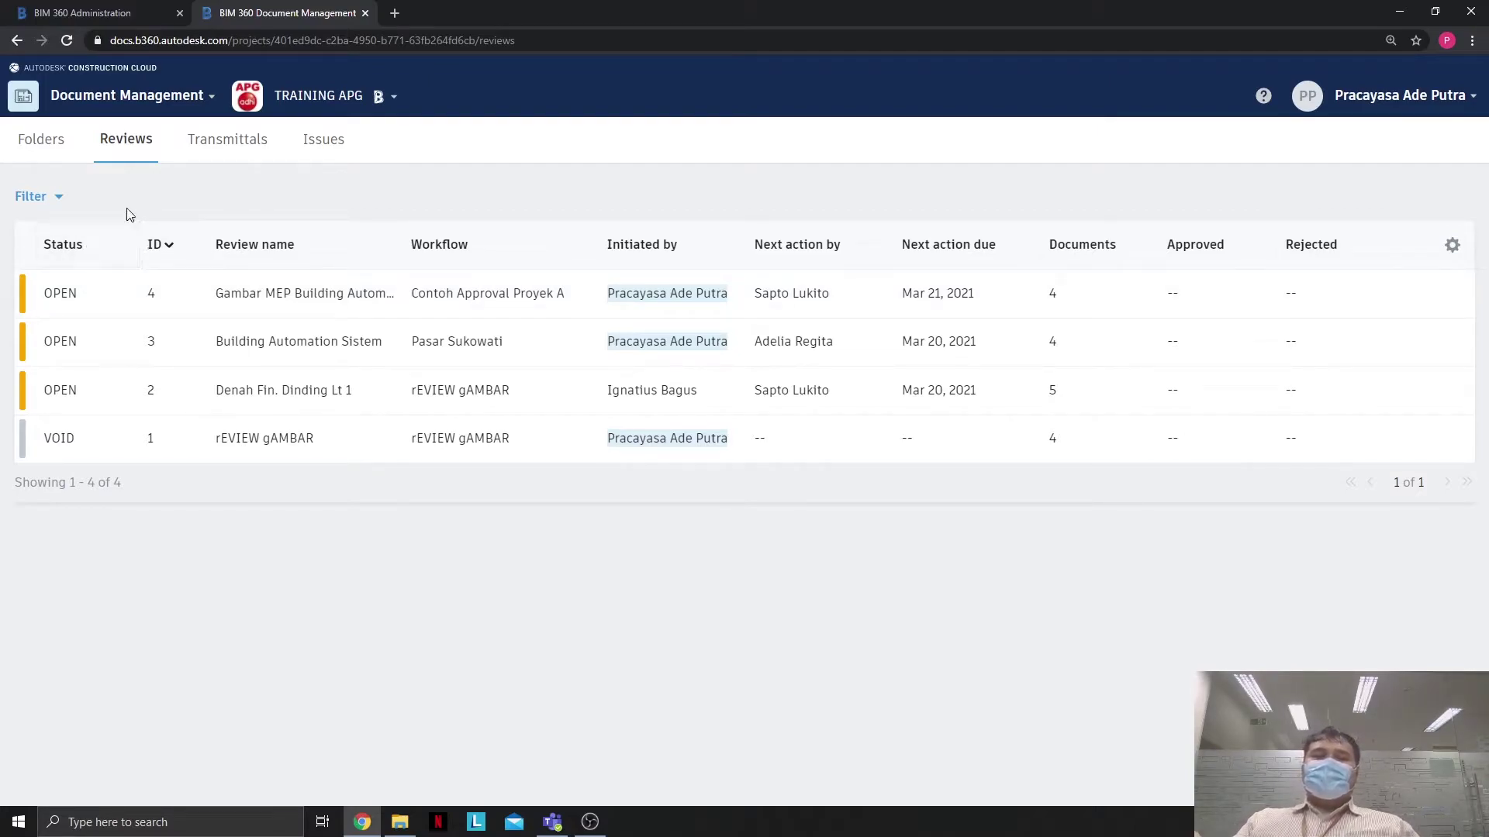
left_click(215, 152)
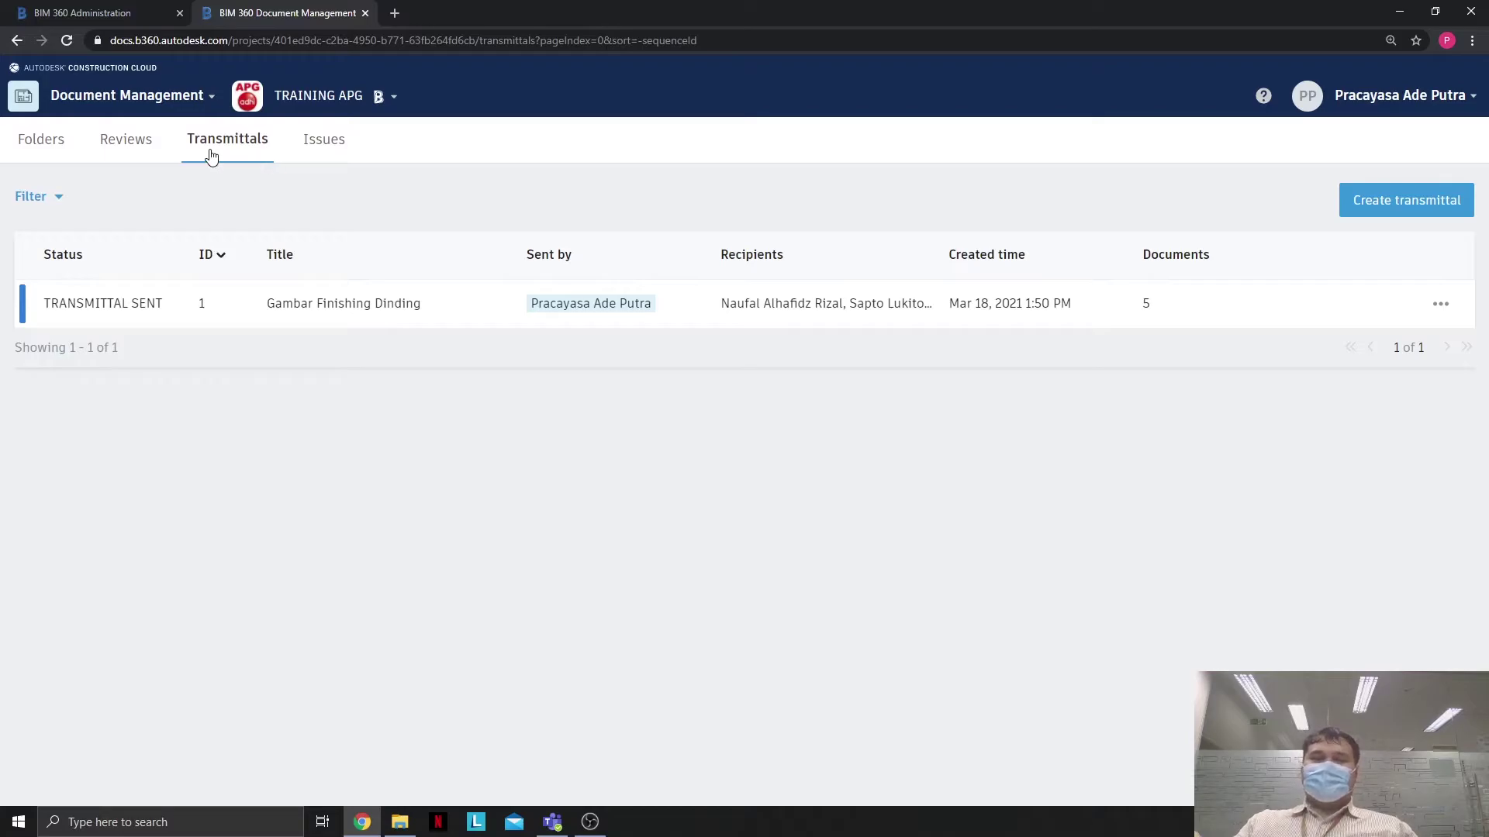
Select the five drawings A01-08-001 and A01-08-001.A to A01-08-001.D in the Plans folder 03 PUBLISHED SHOP DRAWING
left_click(48, 147)
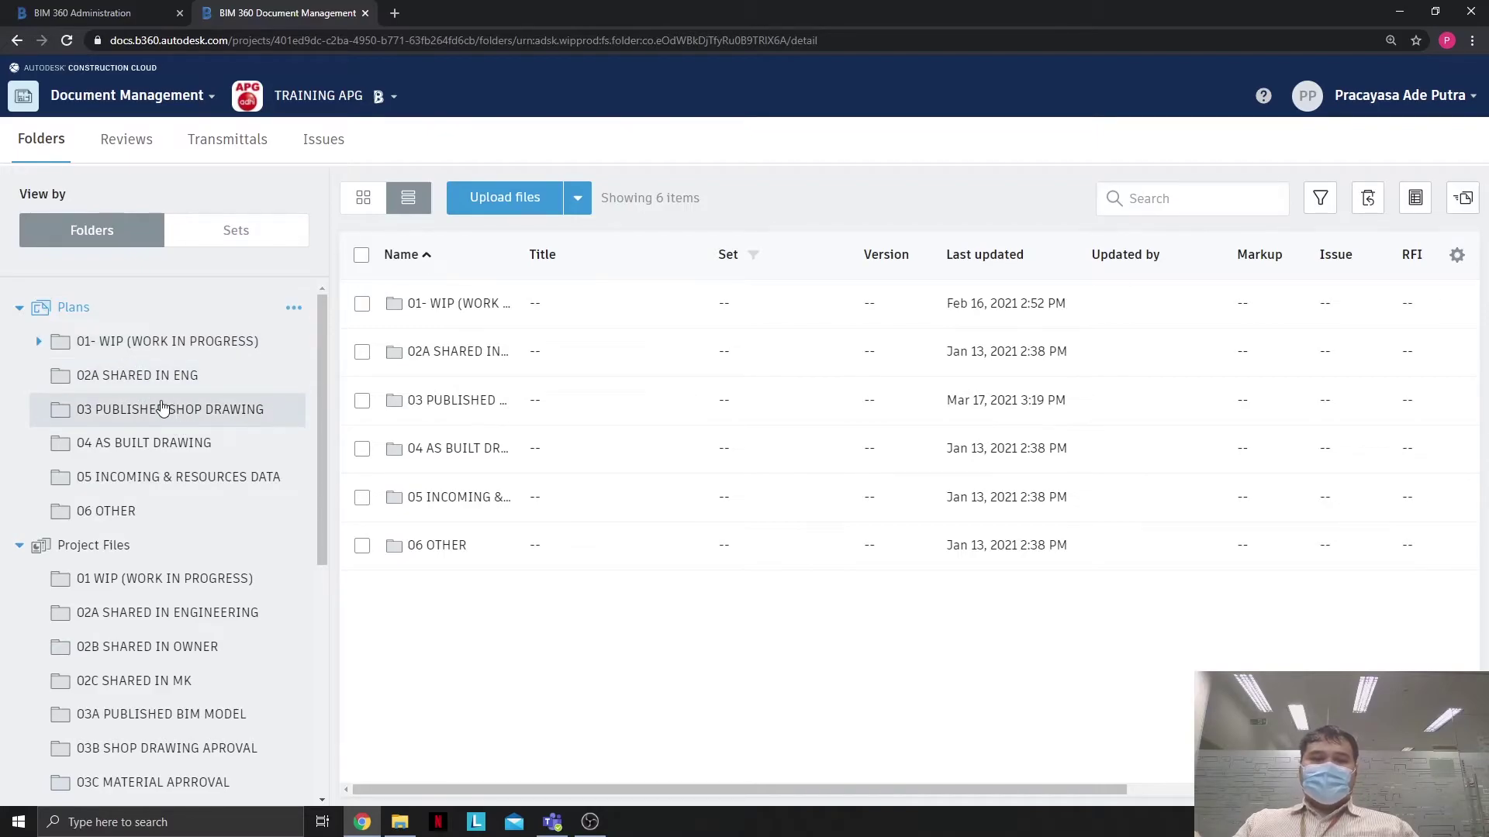
scroll(159, 419, "down", 3)
scroll(166, 435, "up", 3)
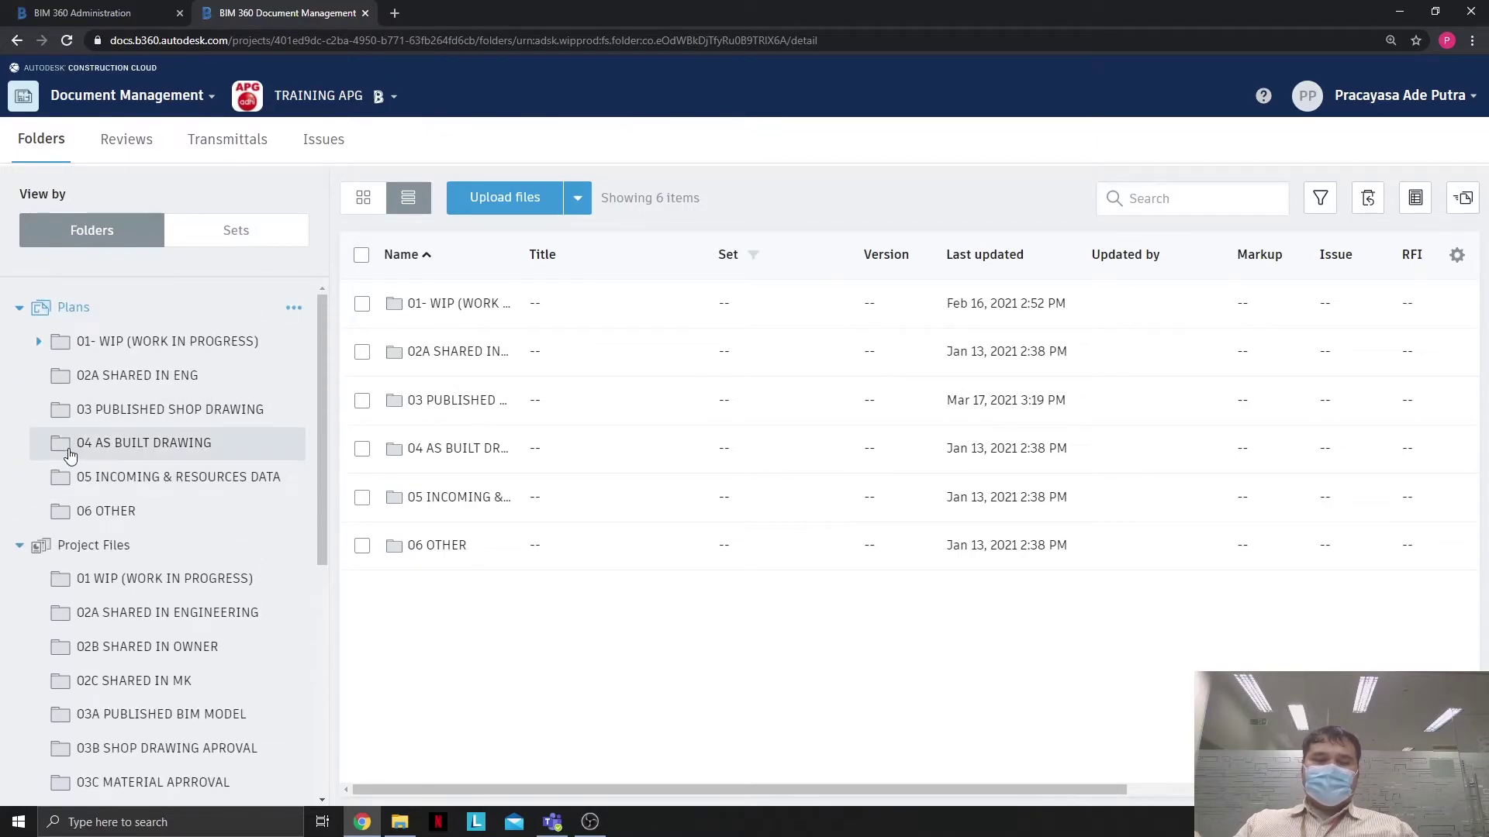
left_click(267, 408)
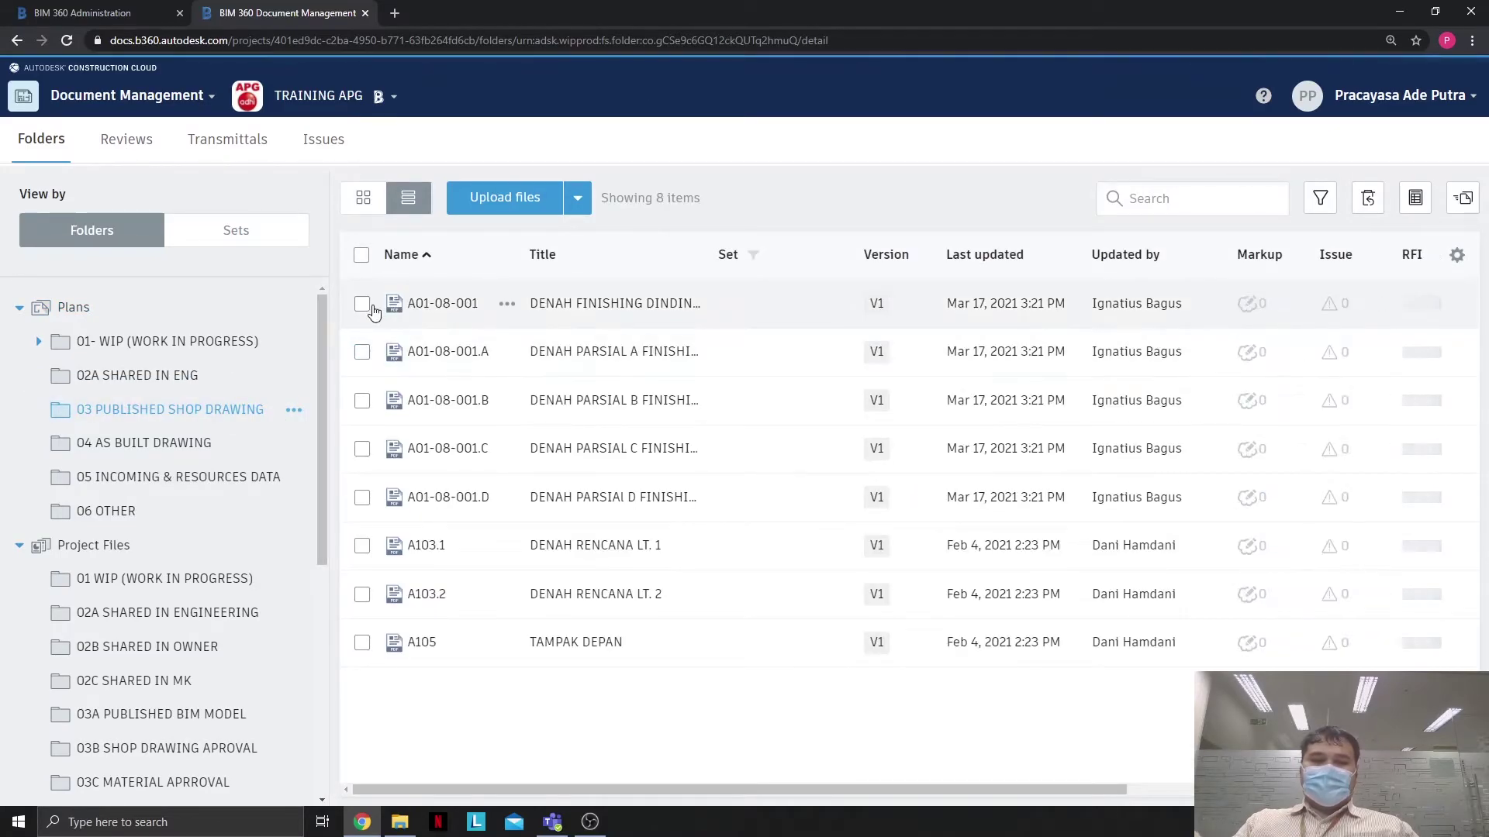
left_click(362, 303)
left_click(362, 352)
left_click(362, 401)
left_click(362, 449)
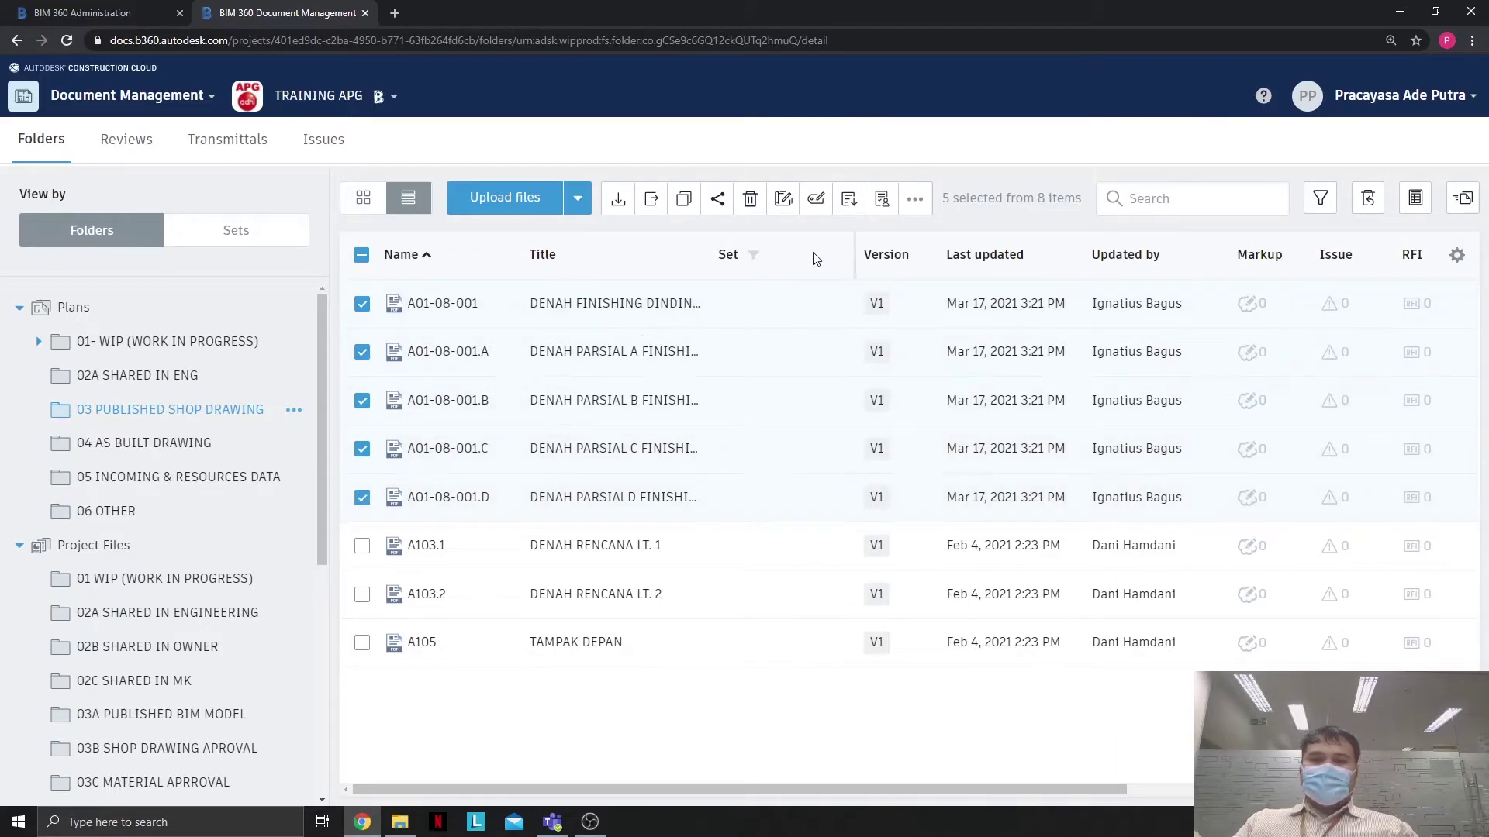
Start a transmittal for the selected drawings and title it Finish Dinding
left_click(916, 199)
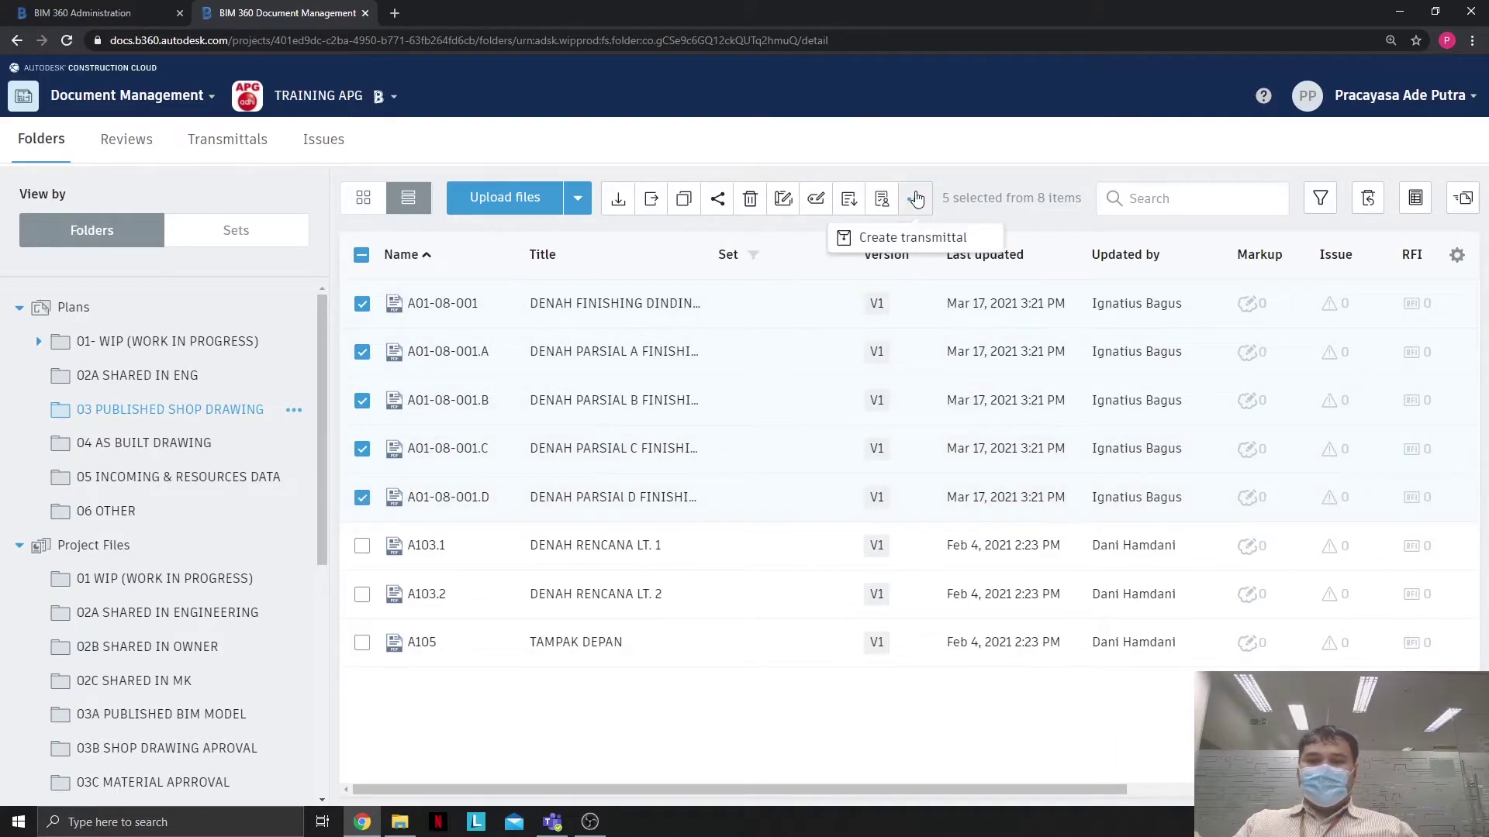
left_click(904, 237)
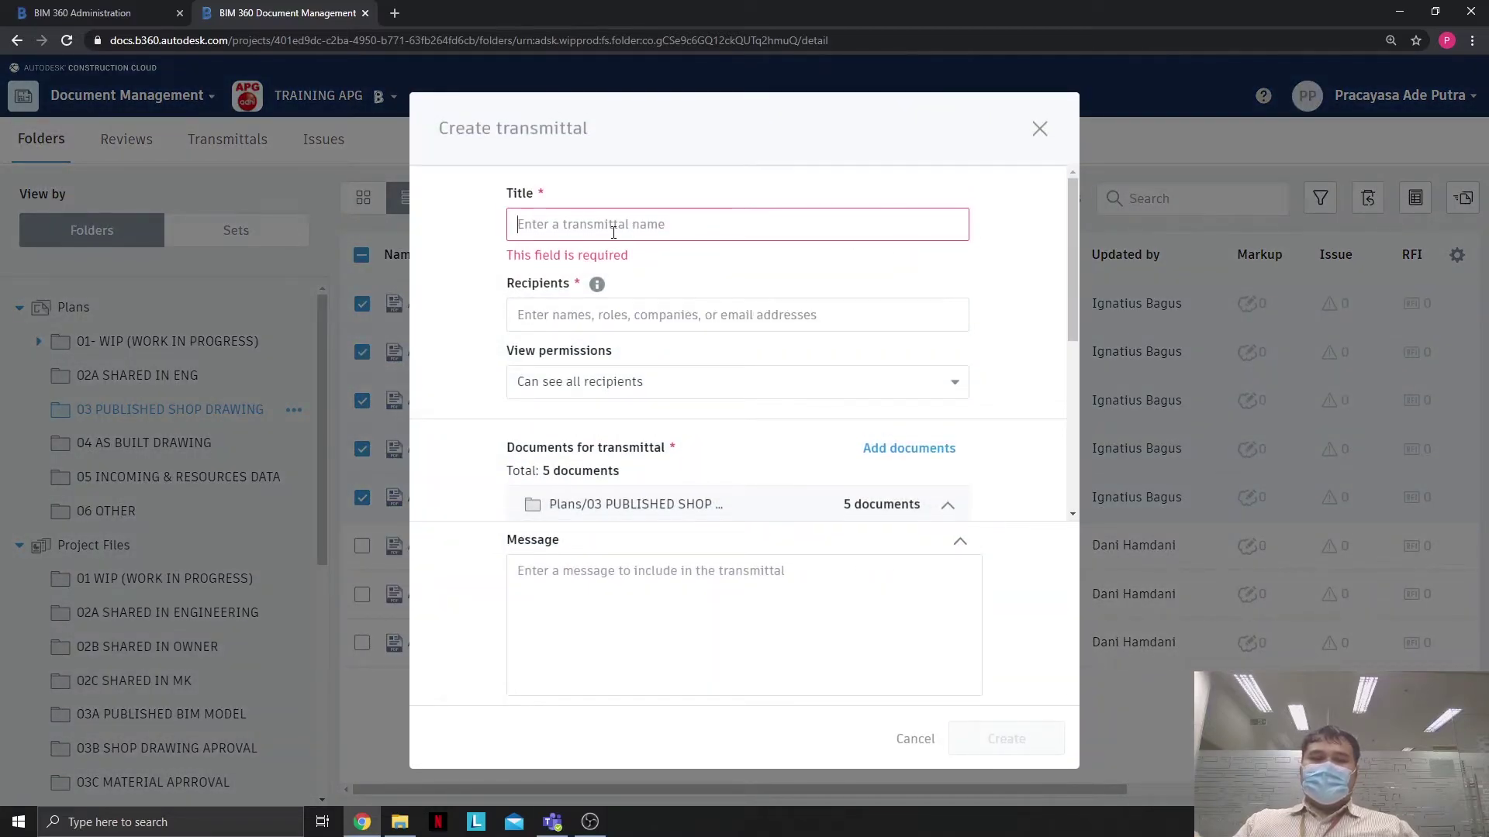
type("F")
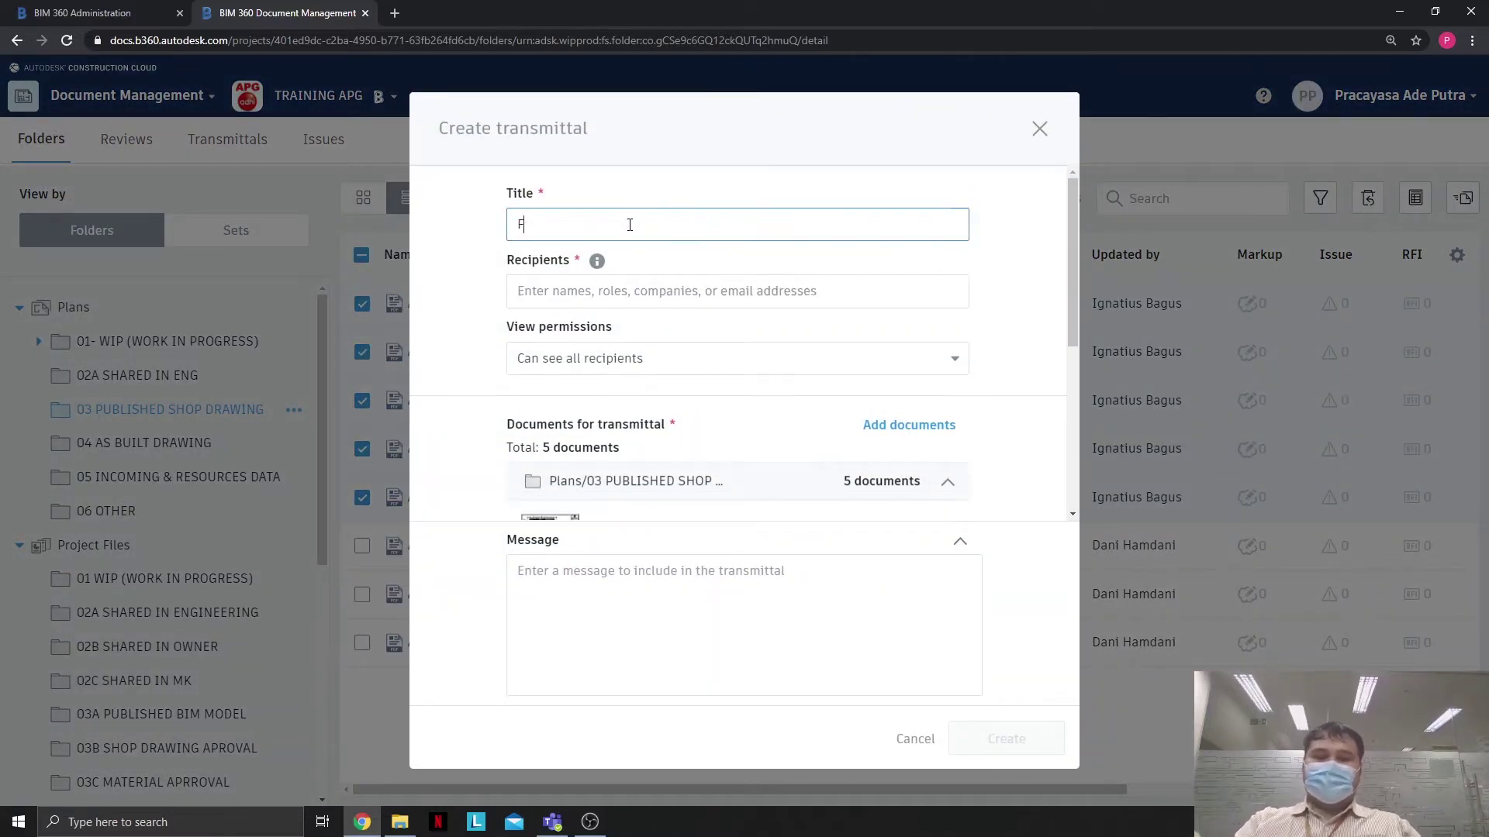
type("inish Dinding")
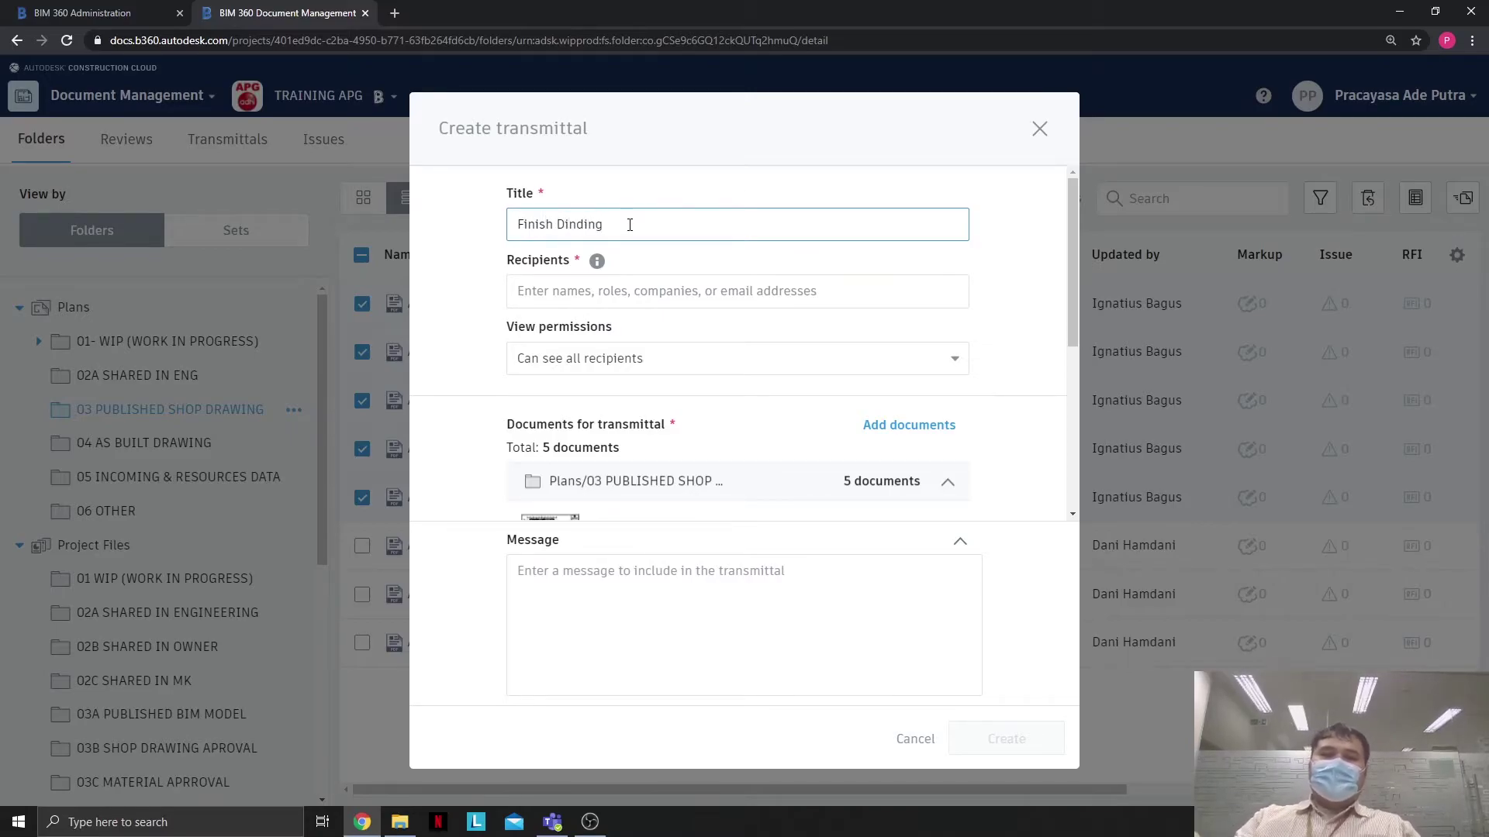
Add the second and eighth users in the user list as recipients of the transmittal
left_click(609, 293)
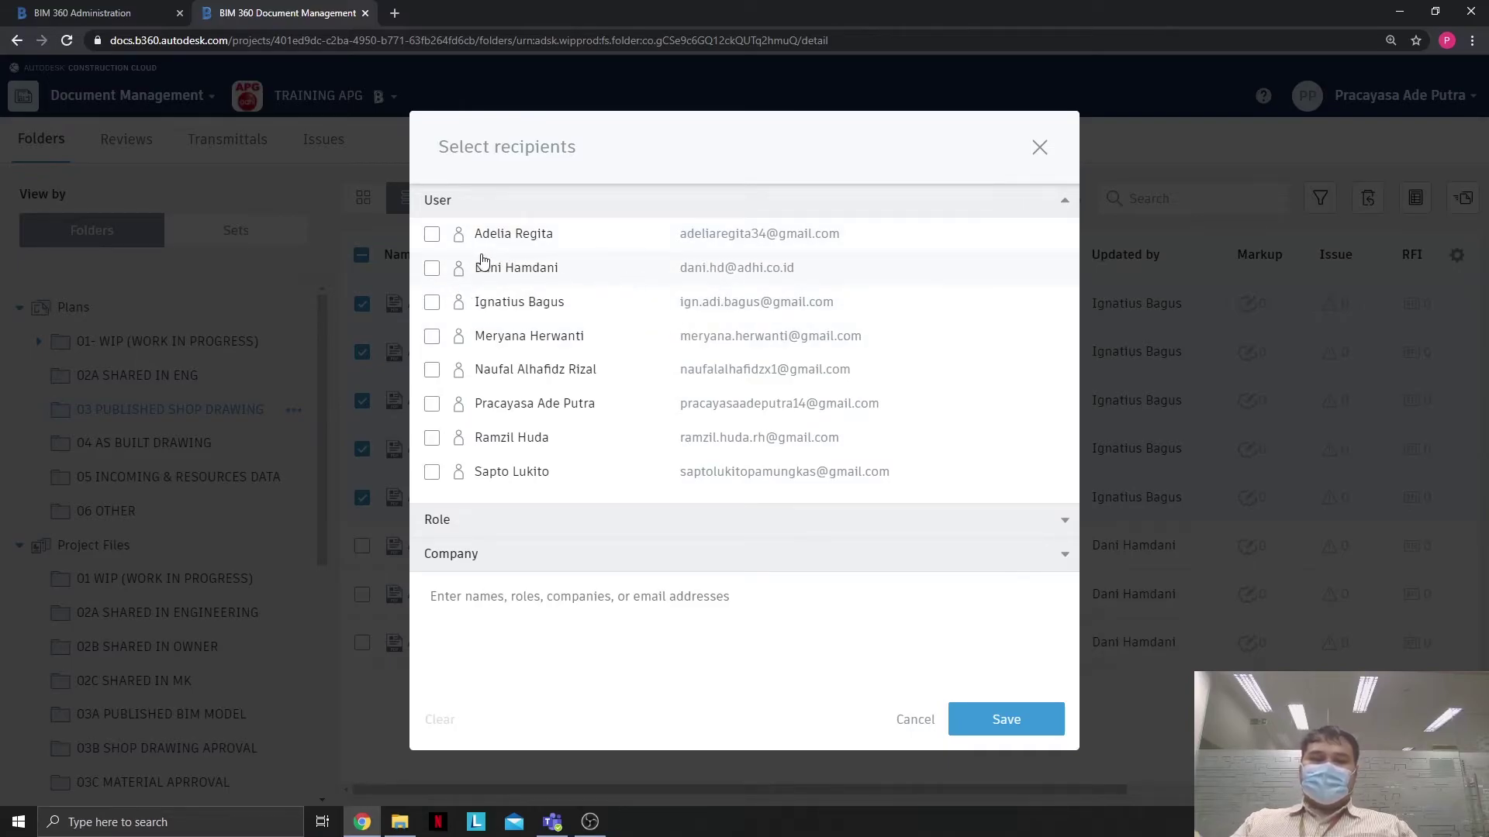
left_click(432, 268)
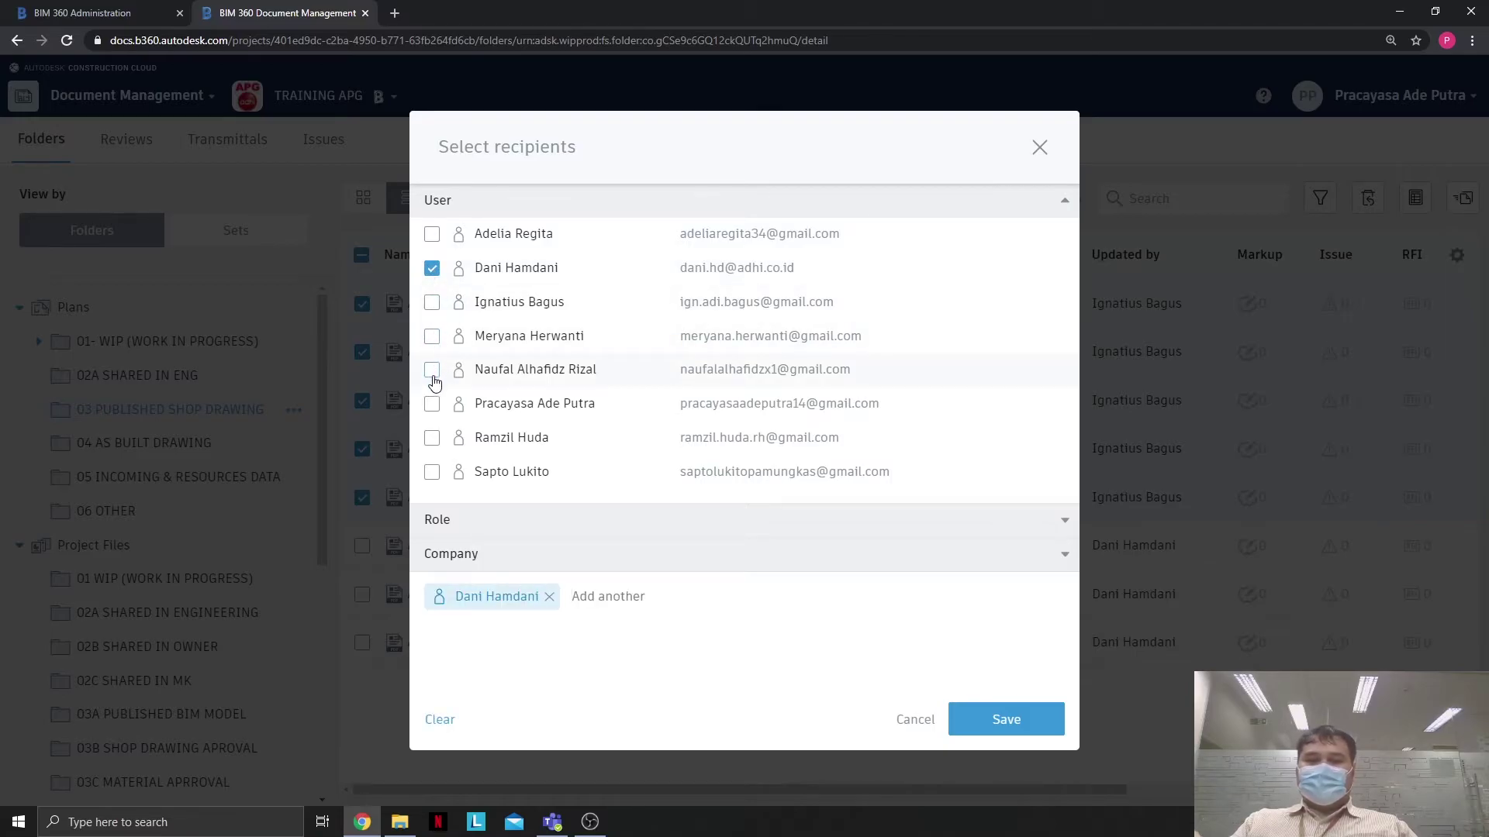
left_click(432, 472)
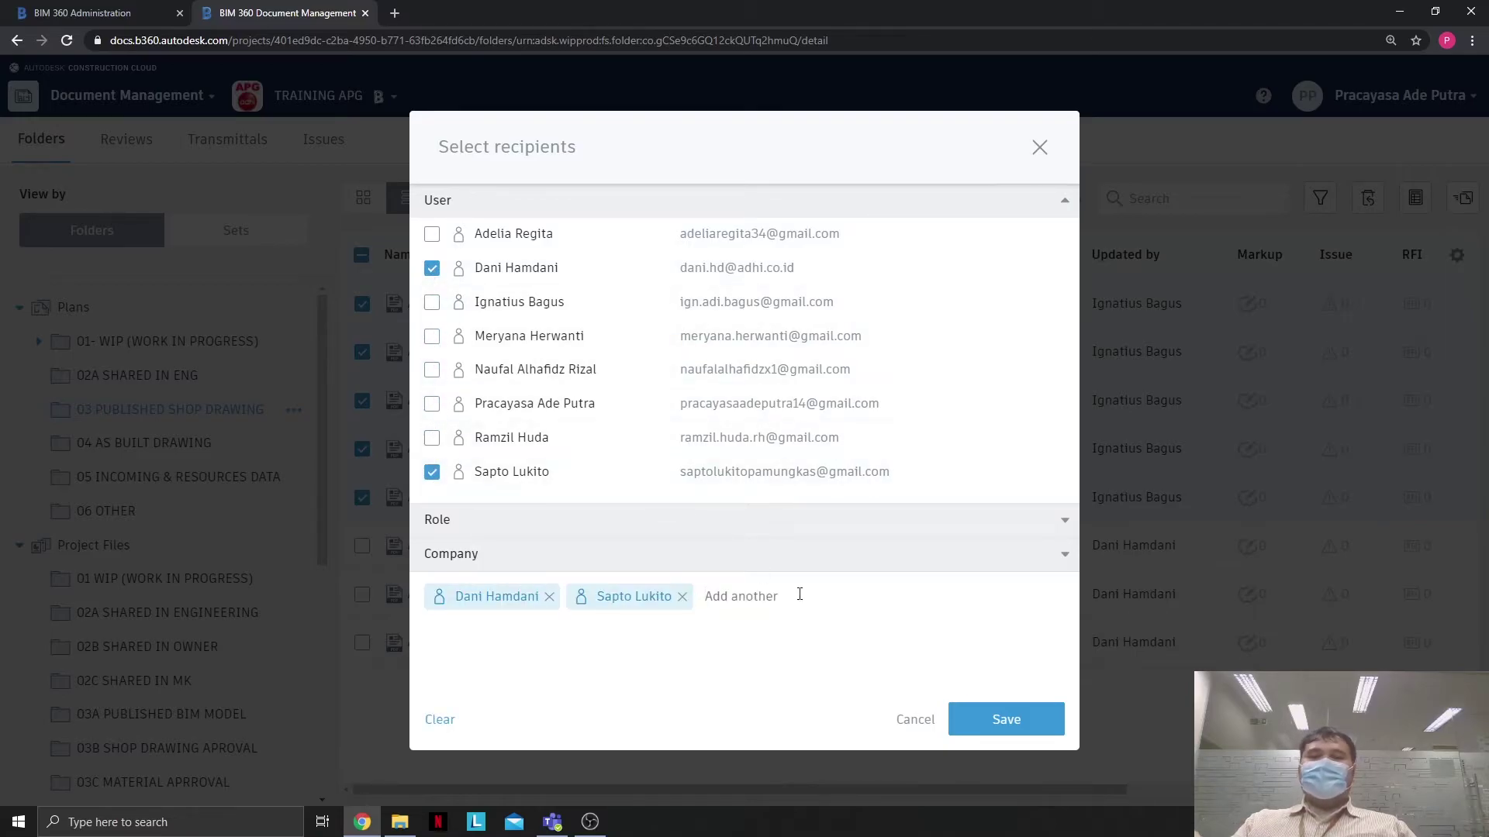
left_click(1008, 720)
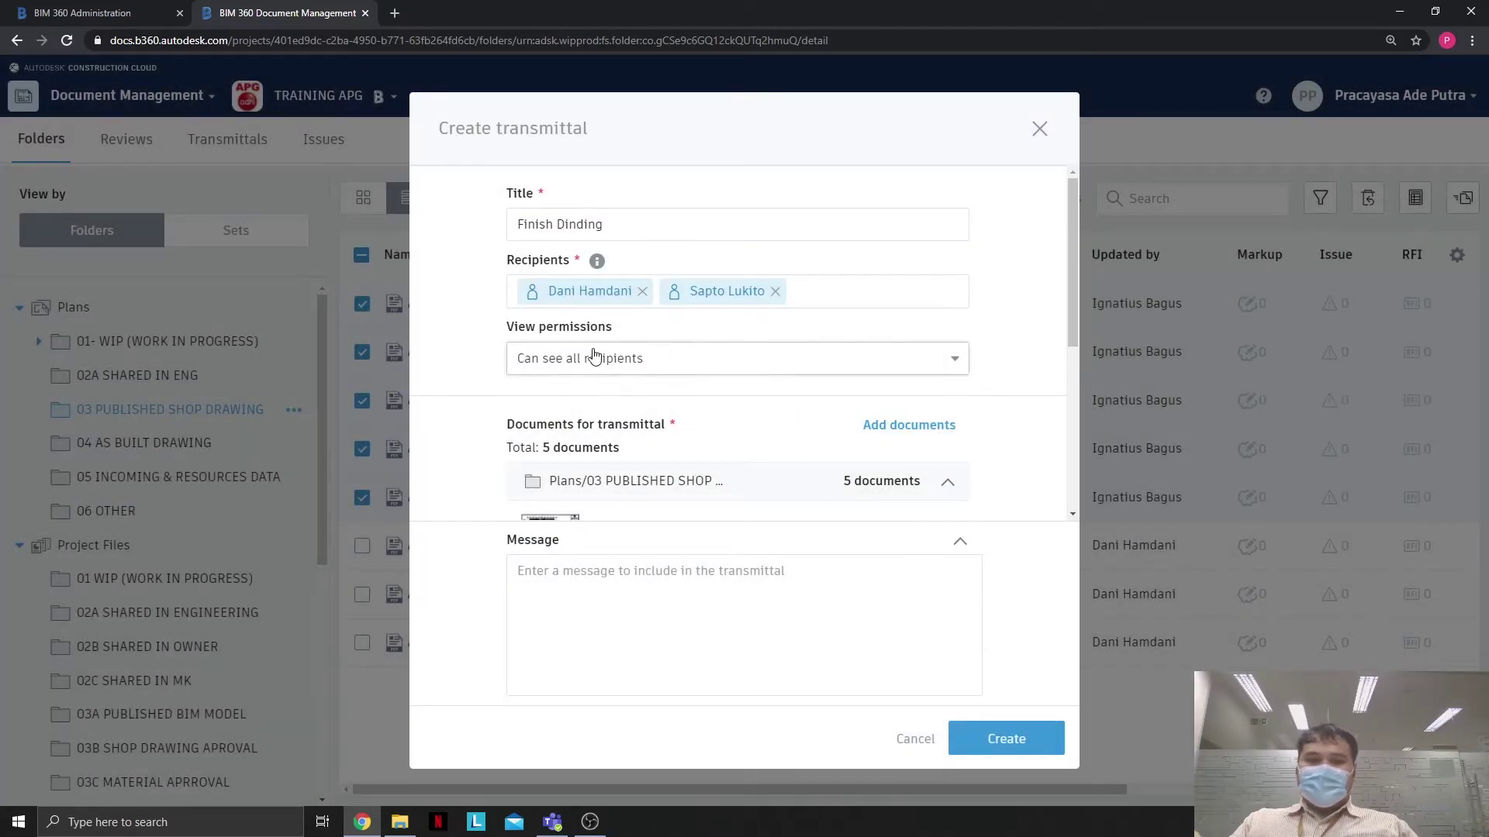
Try the view permission "Recipients can only see themselves" on the transmittal and restore "Can see all recipients"
left_click(653, 360)
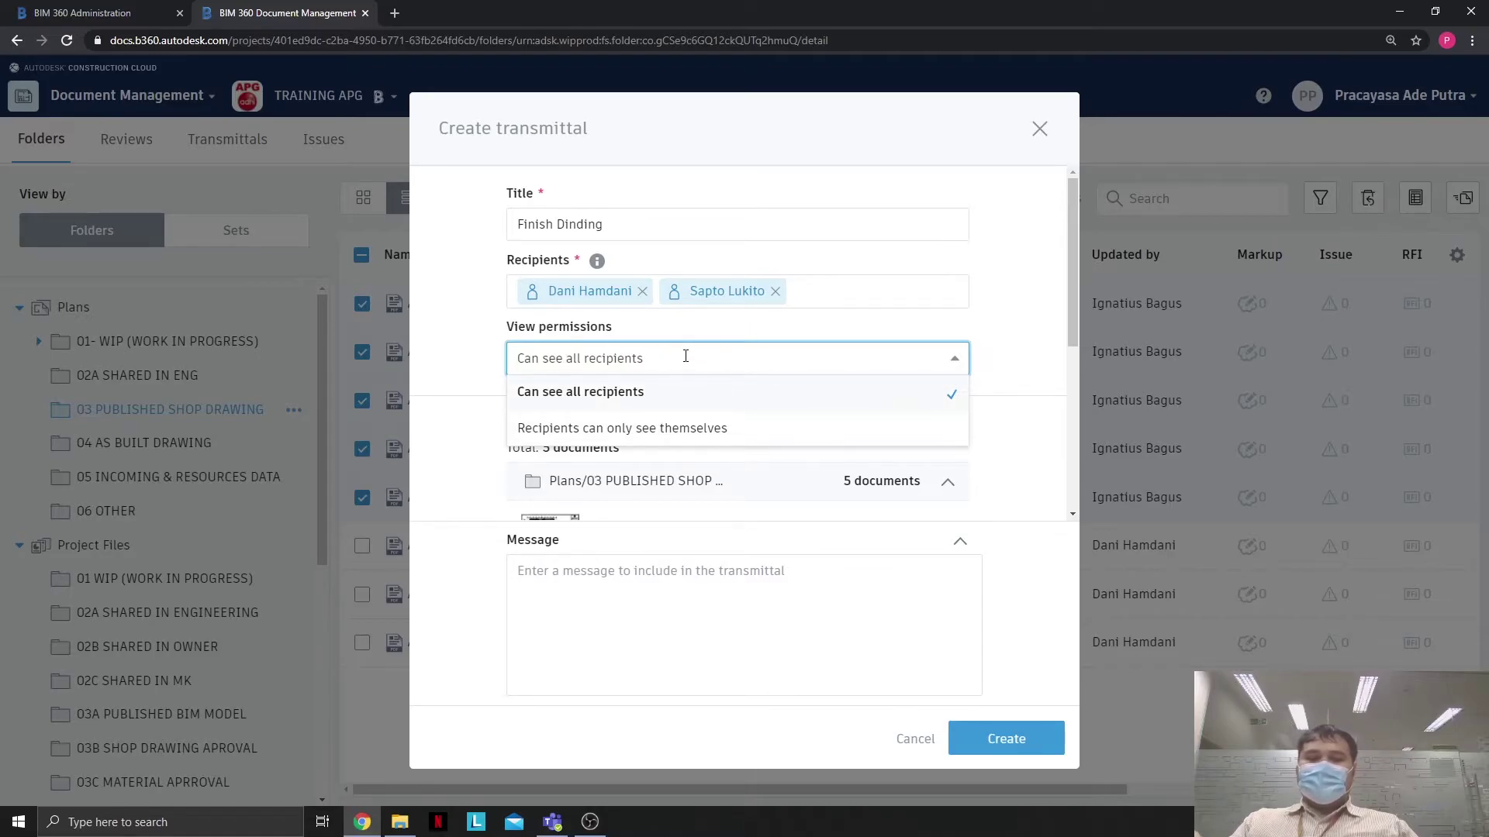
left_click(709, 430)
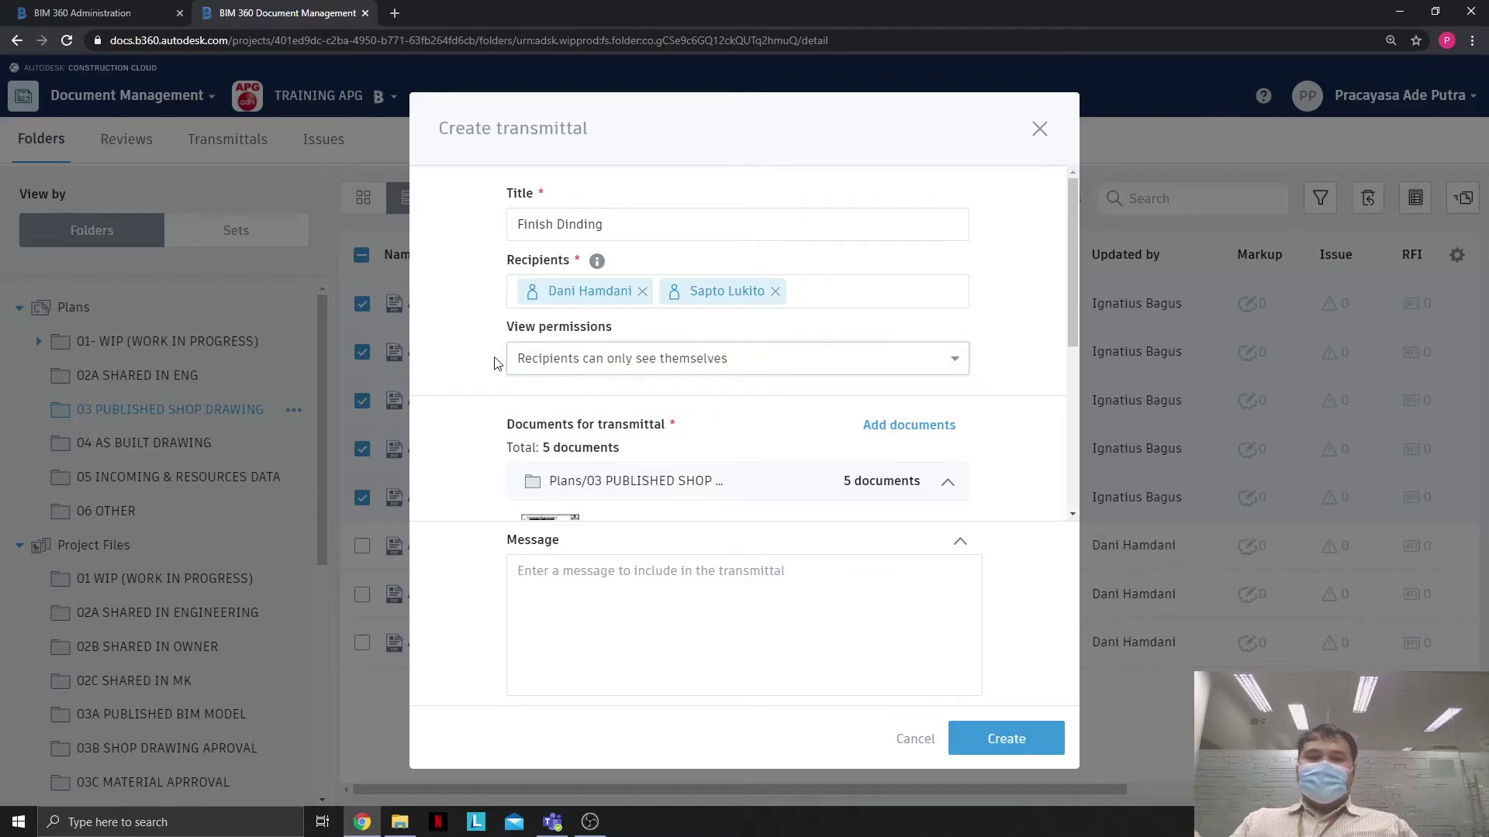
left_click(700, 360)
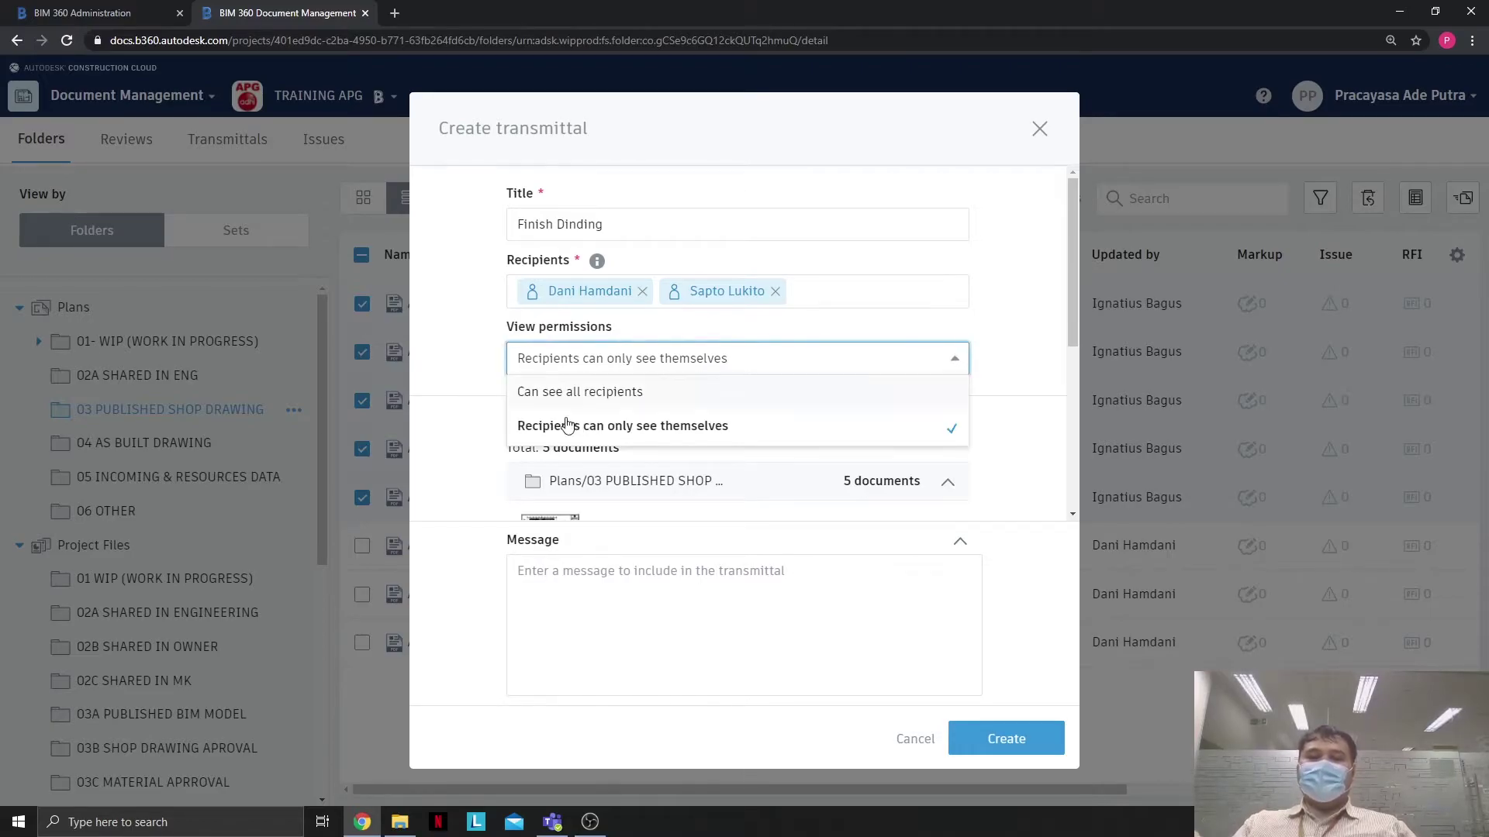
left_click(571, 391)
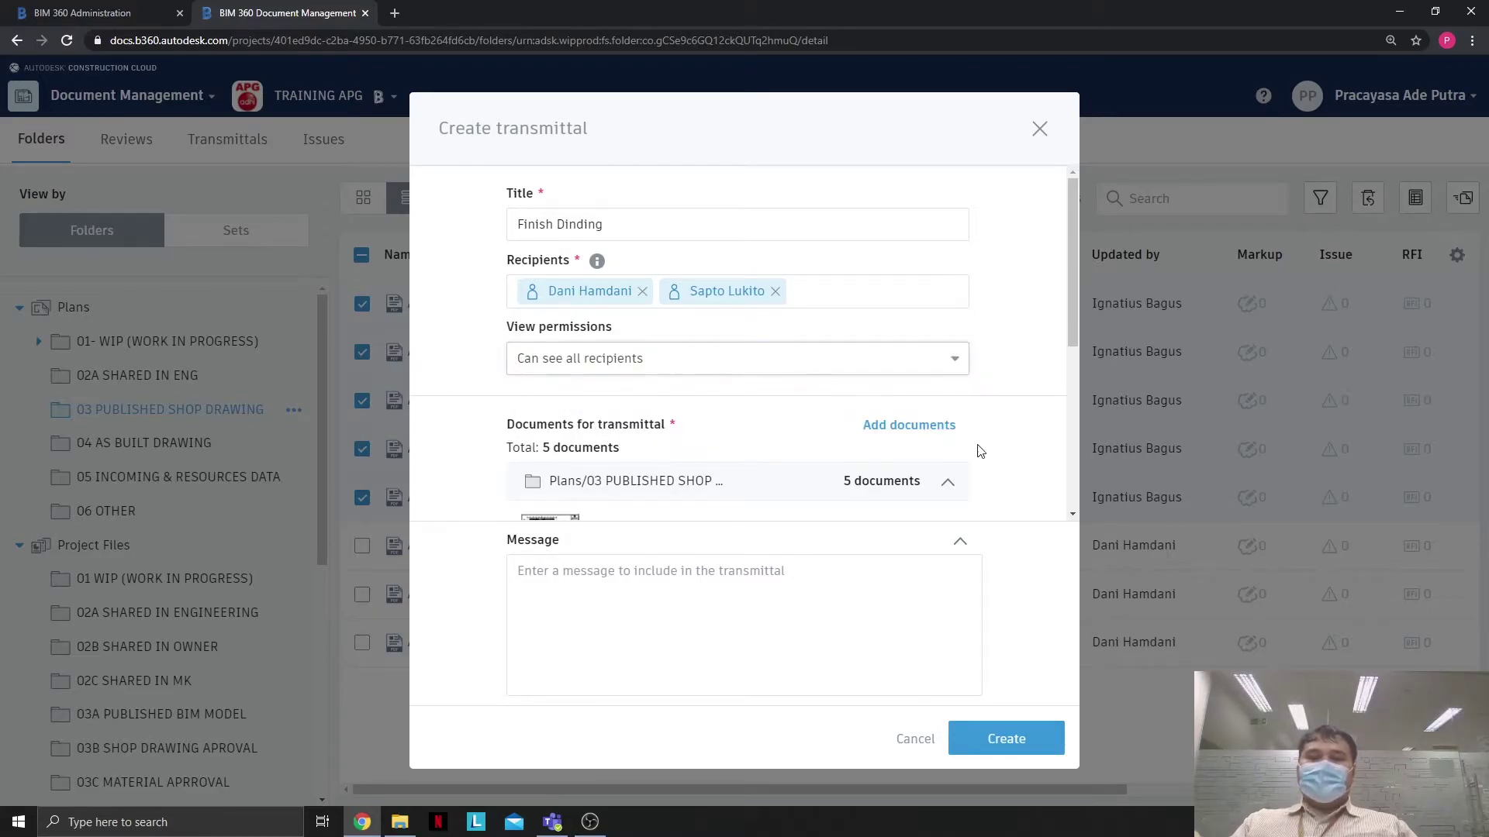
Examine the list of documents included in the transmittal
scroll(931, 391, "down", 1)
scroll(931, 392, "down", 4)
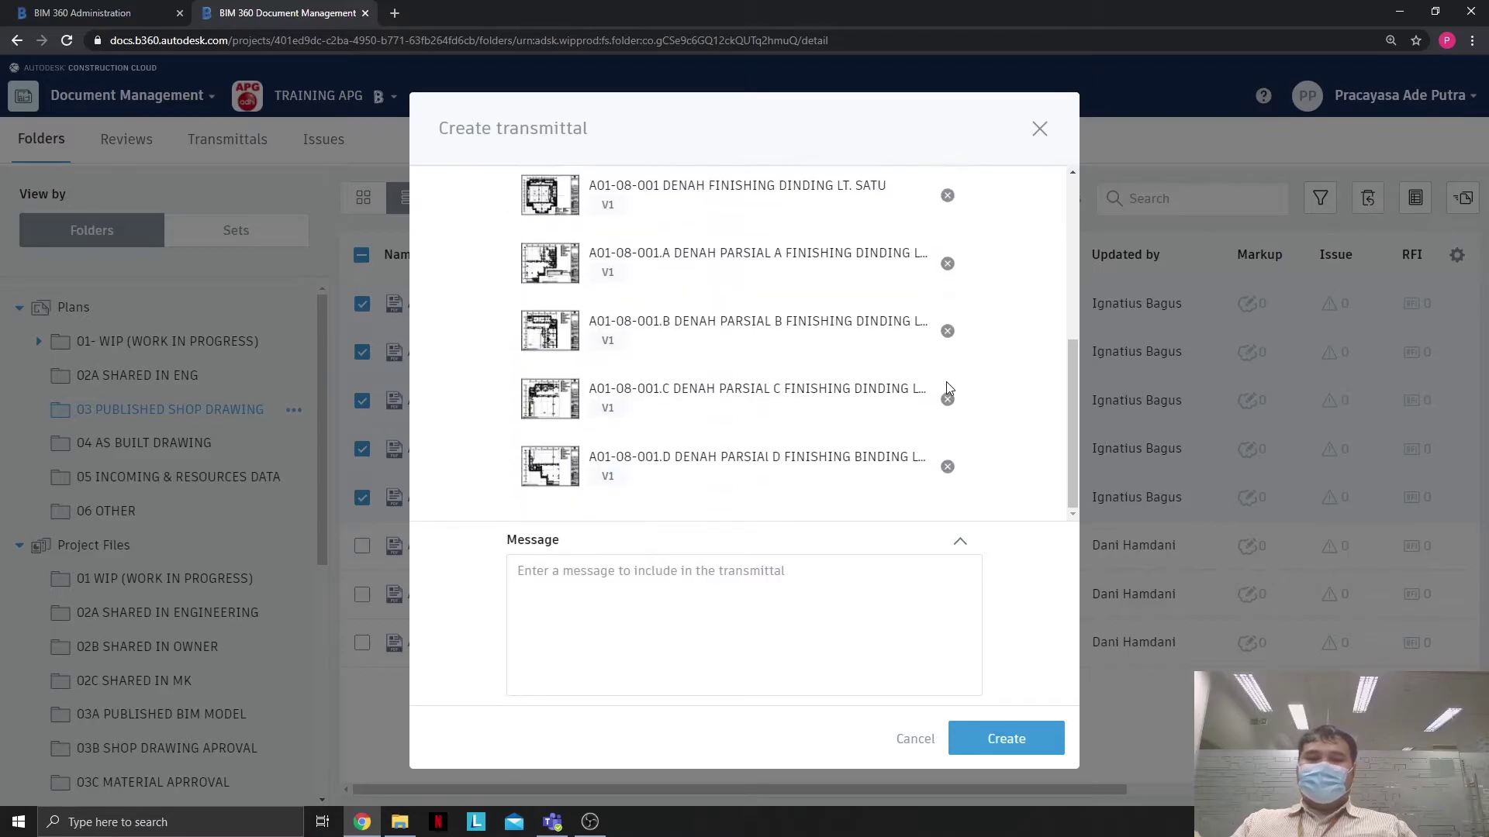
scroll(961, 391, "up", 5)
scroll(941, 393, "down", 4)
scroll(566, 225, "up", 1)
scroll(566, 224, "up", 1)
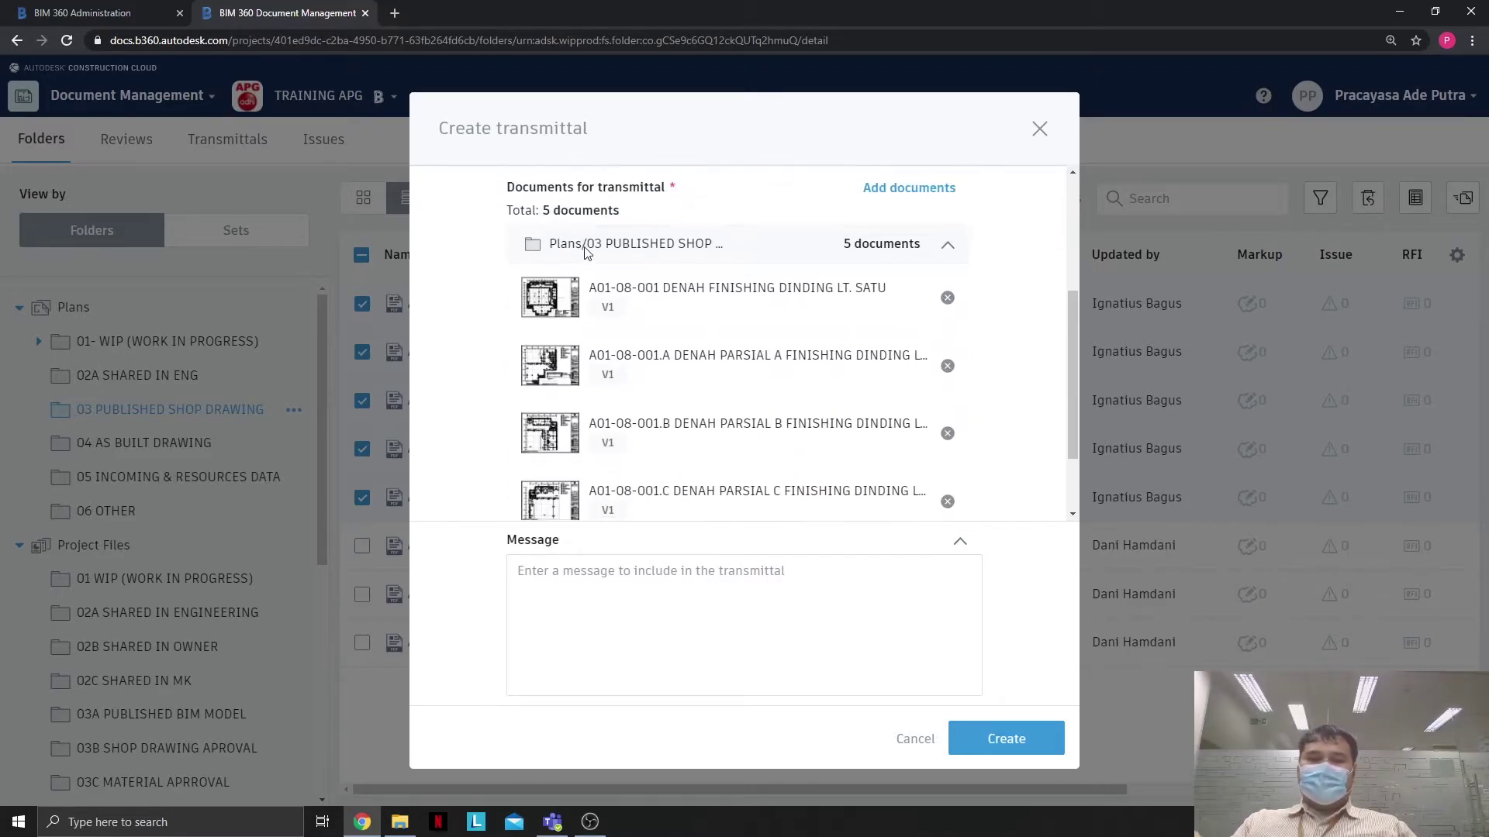
scroll(681, 422, "down", 1)
Create the transmittal with the message "Gambar sudah Approved" and open the project's list of transmittals
left_click(868, 604)
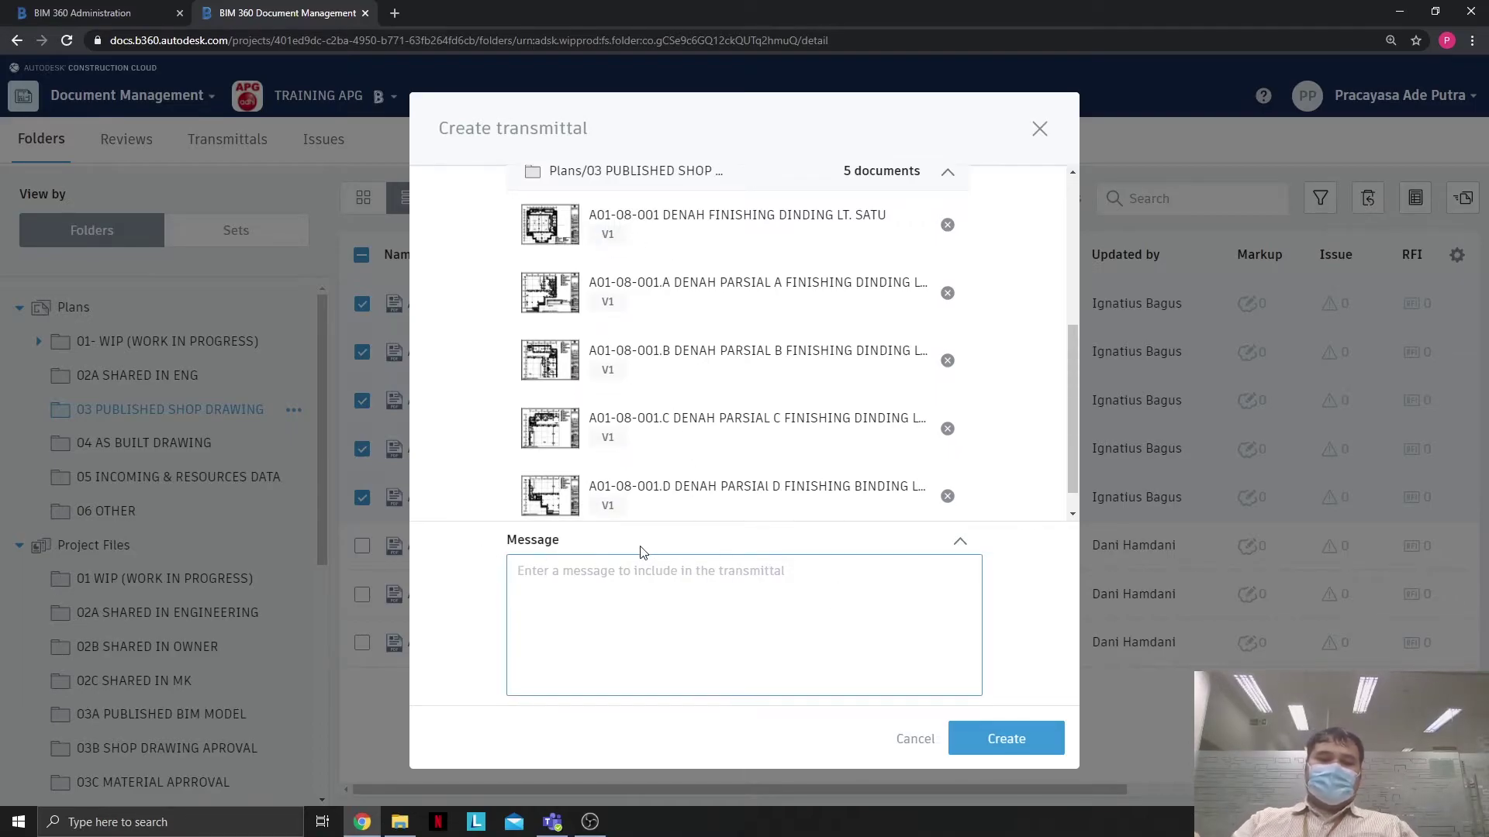
type("Ga")
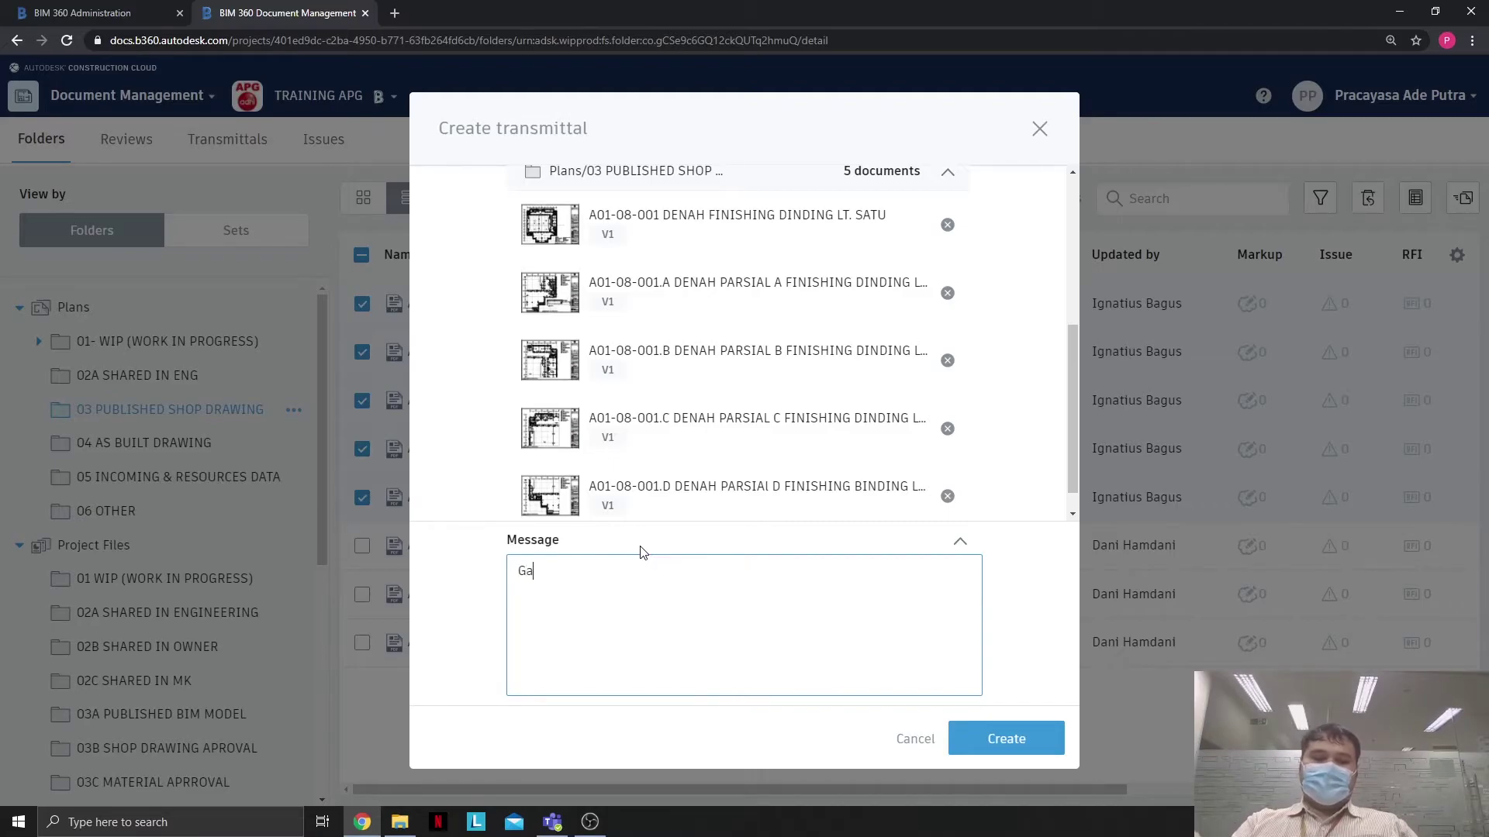
type("mbar sudah A")
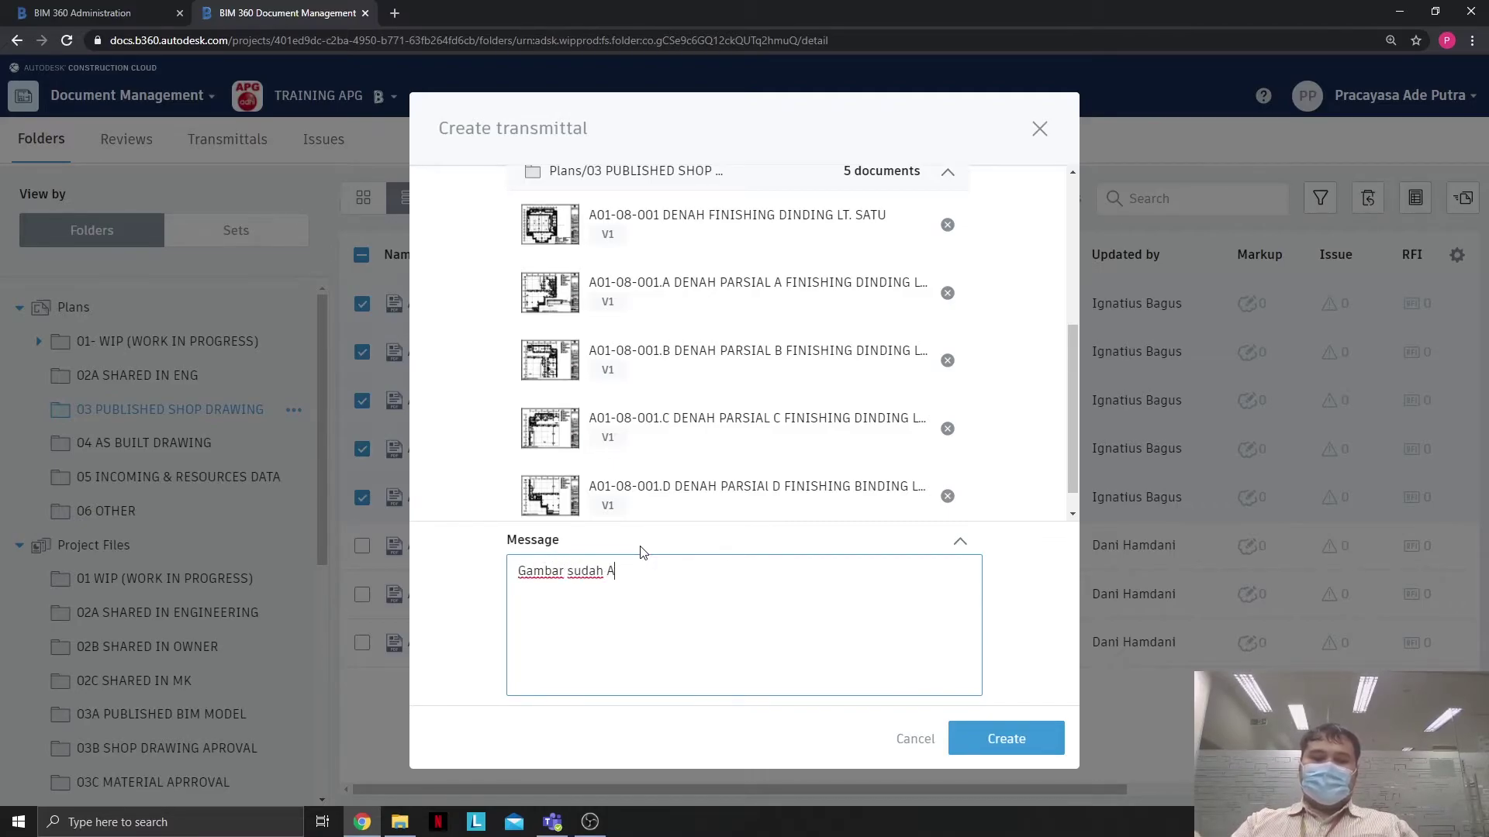
type("pproved")
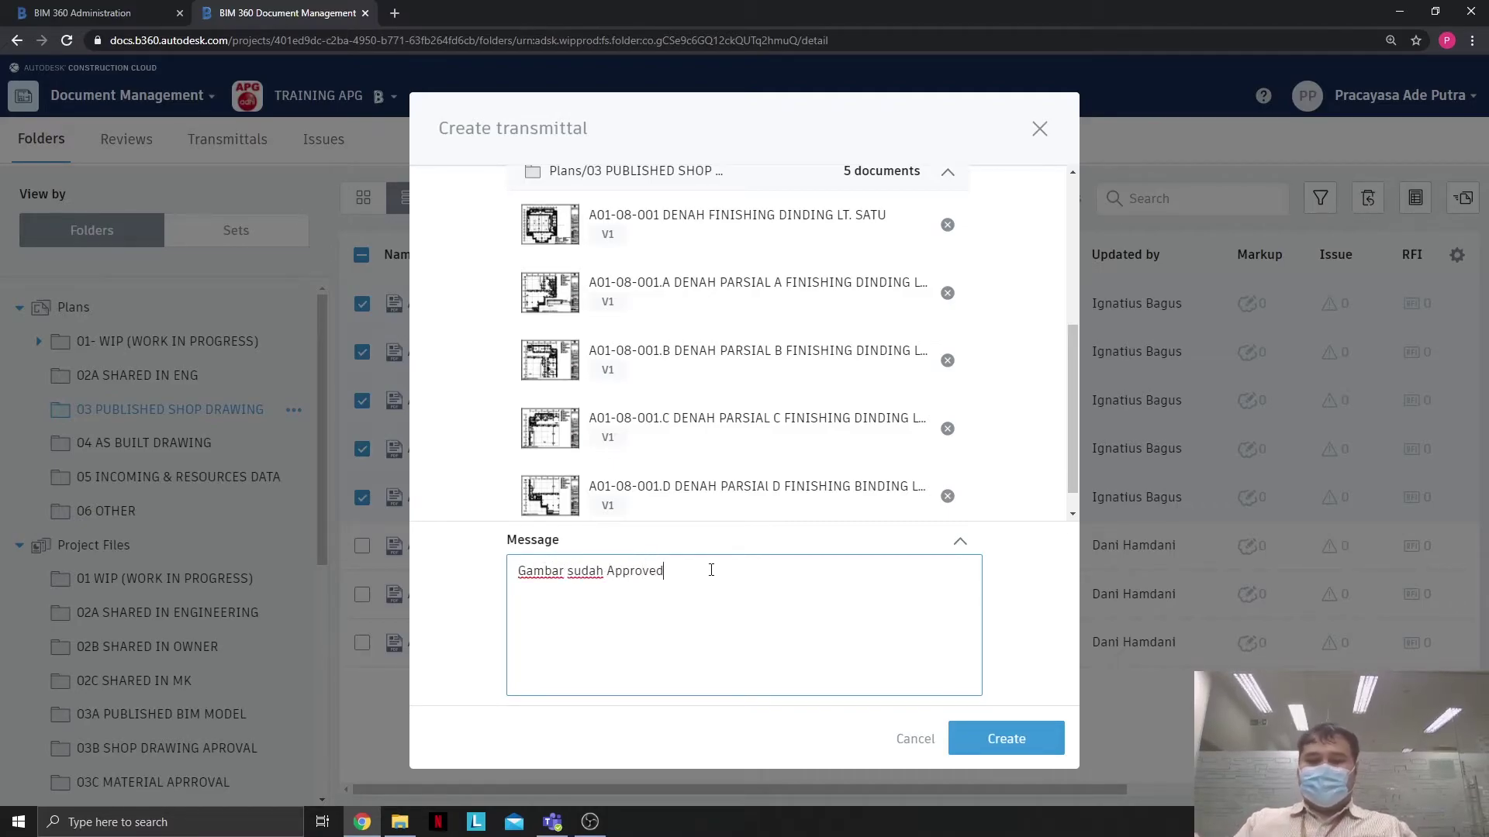
left_click(1005, 738)
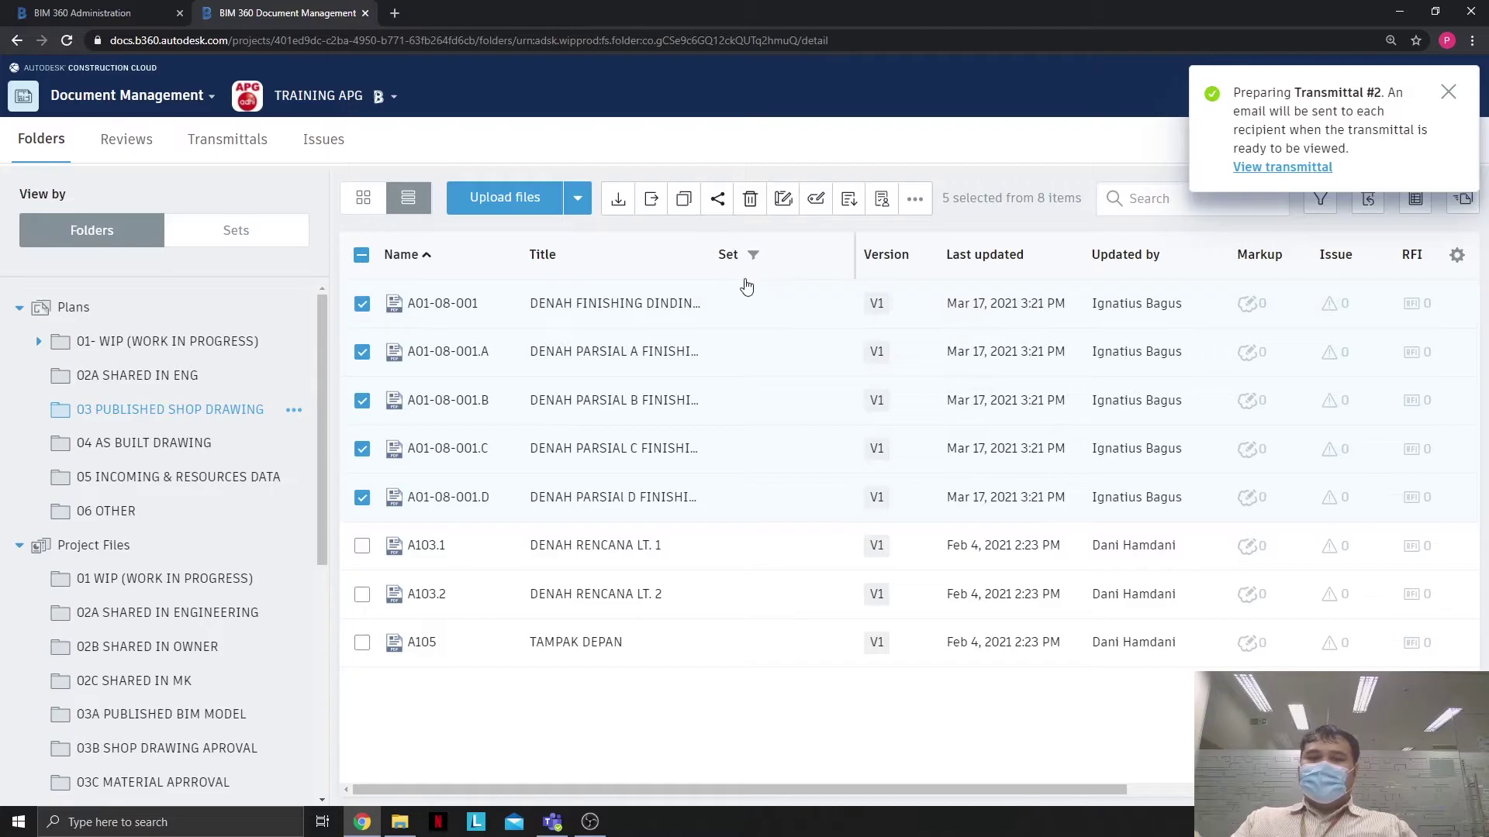
left_click(250, 149)
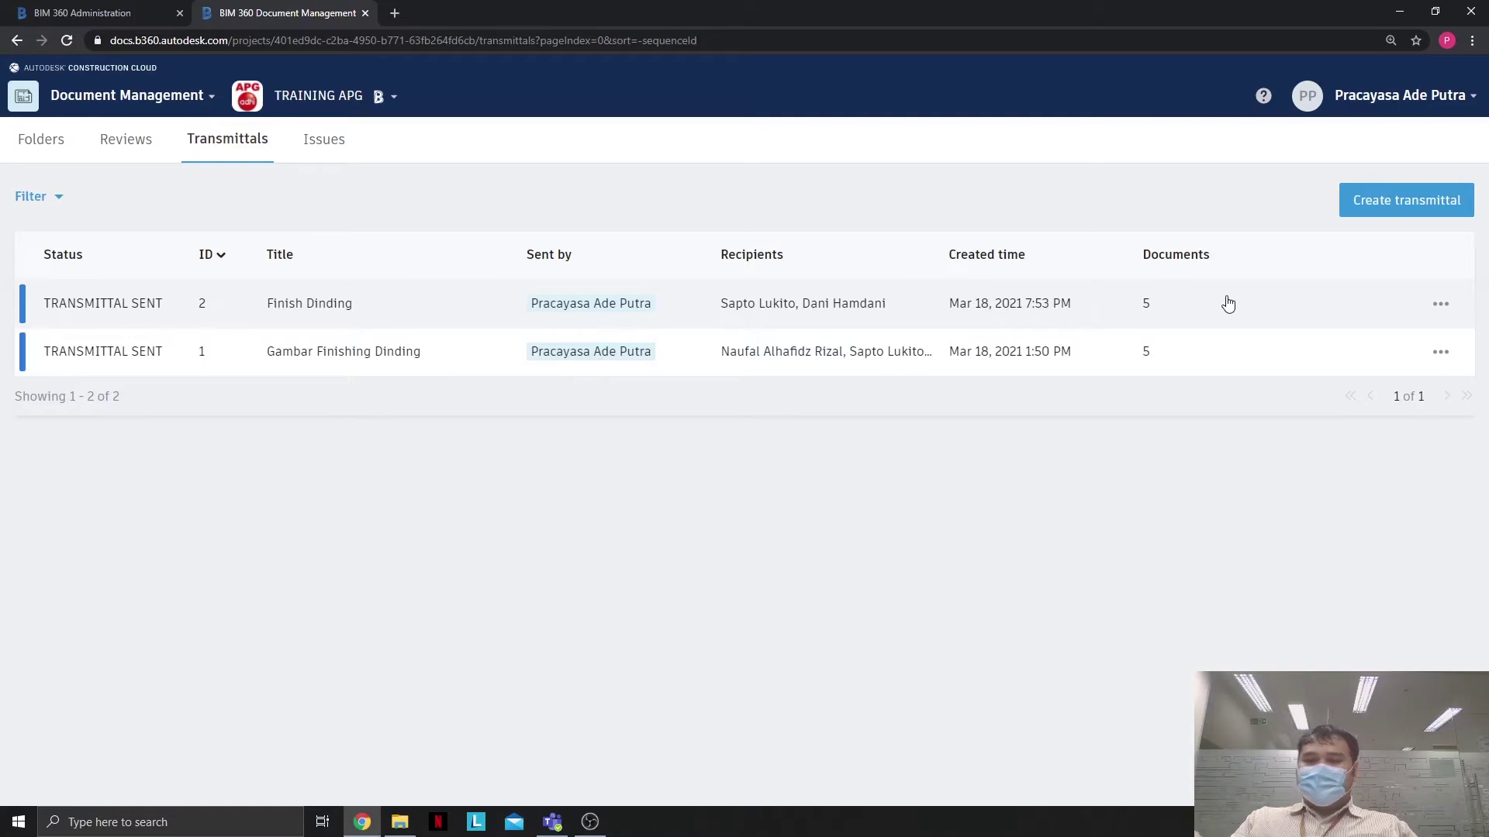
mouse_move(1449, 308)
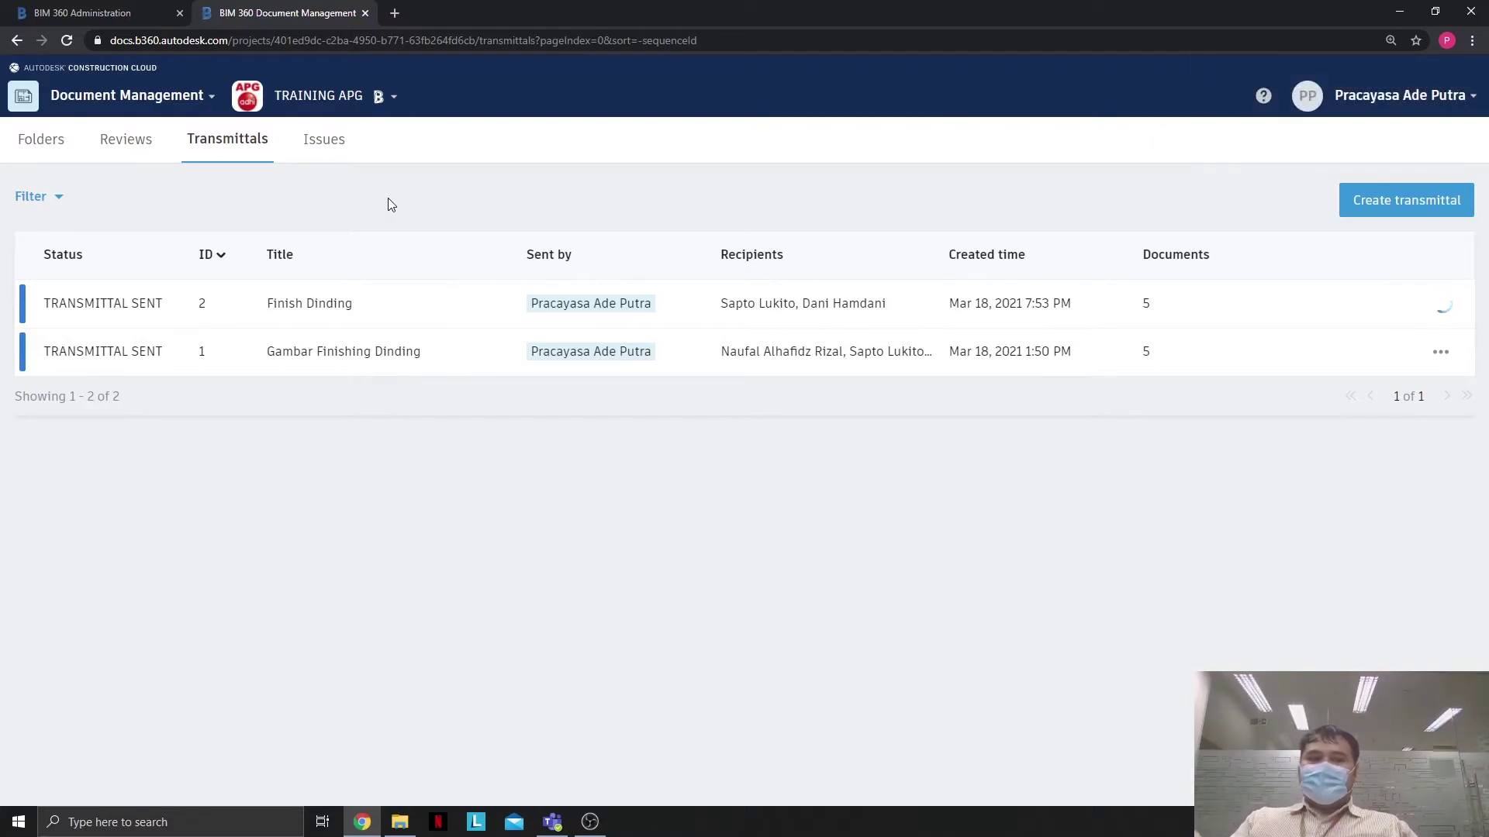
Start a new issue in the project's issues with the type Observation > Safety
left_click(329, 147)
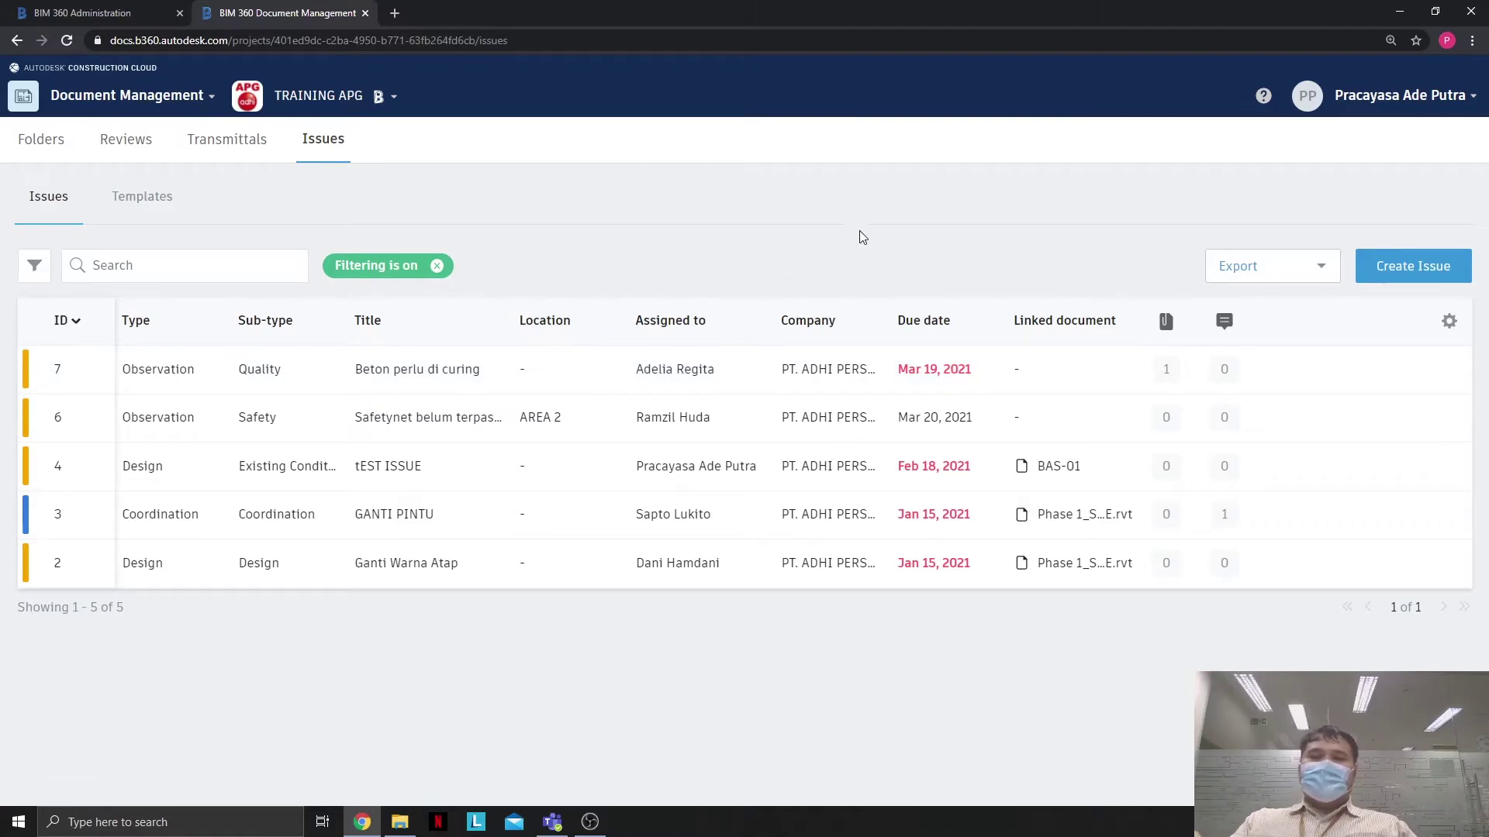
left_click(1415, 266)
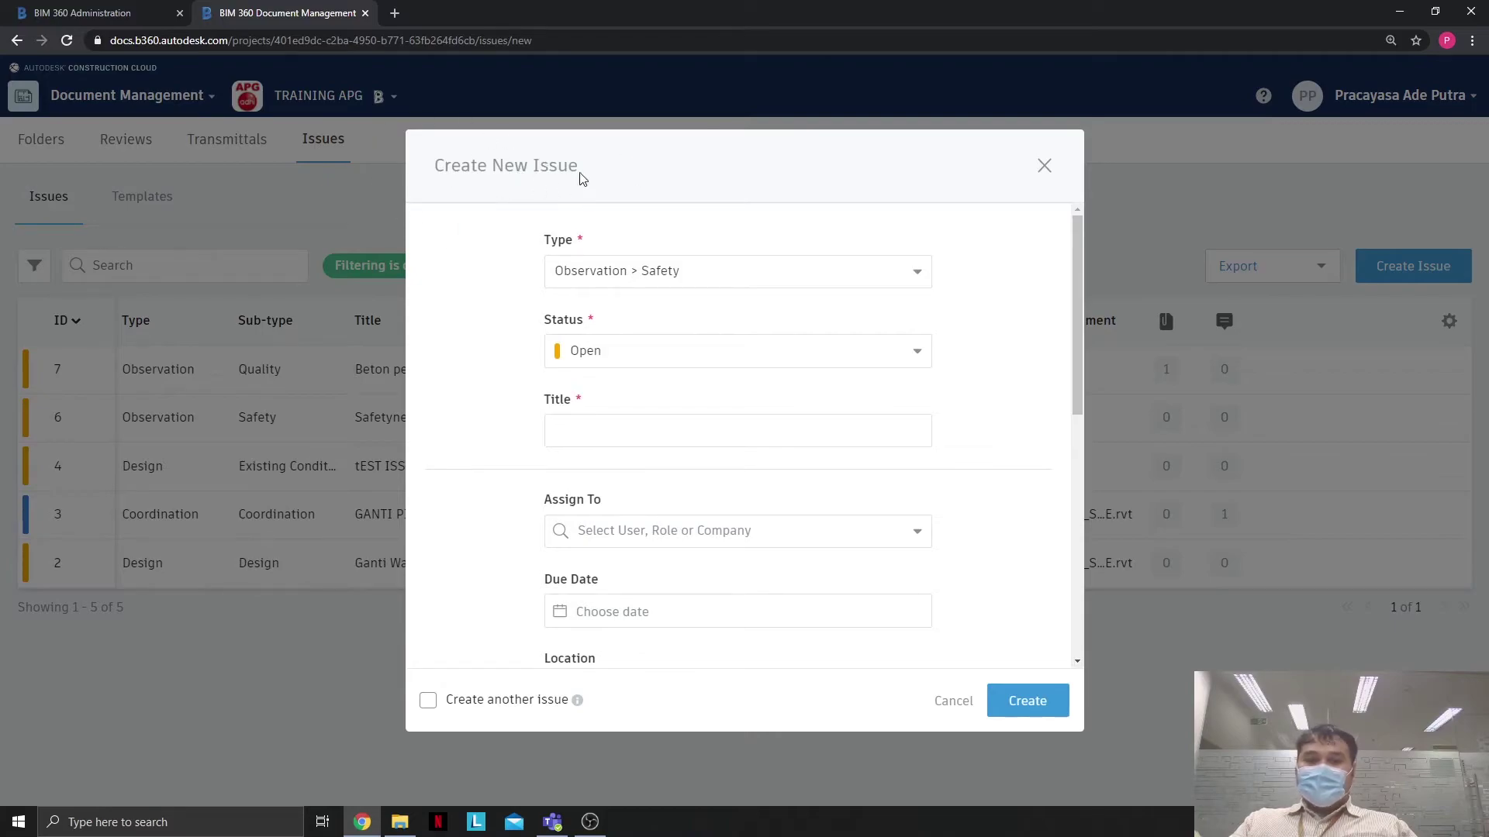
left_click(911, 281)
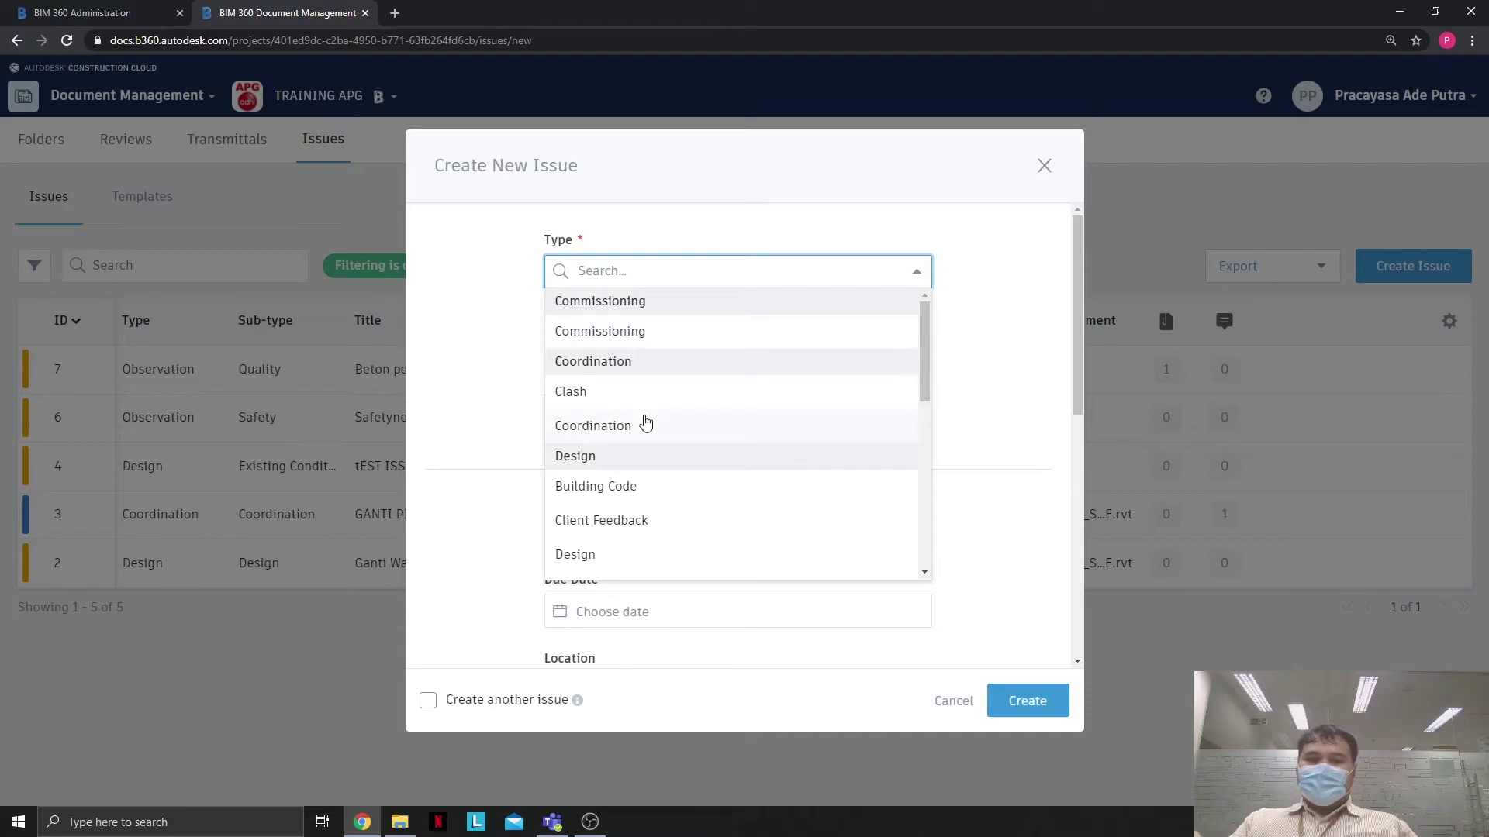
scroll(646, 422, "down", 5)
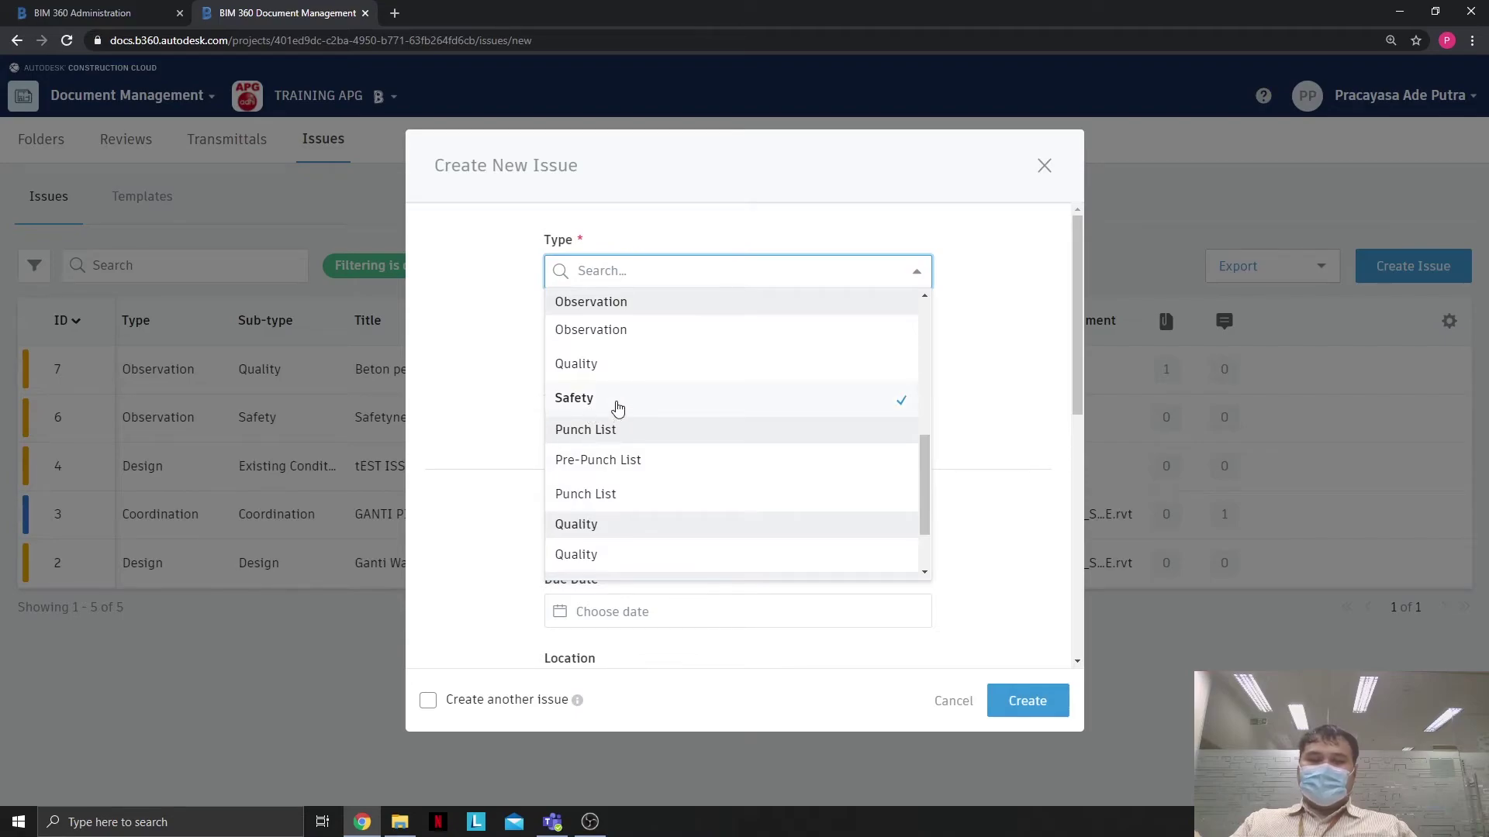
left_click(618, 407)
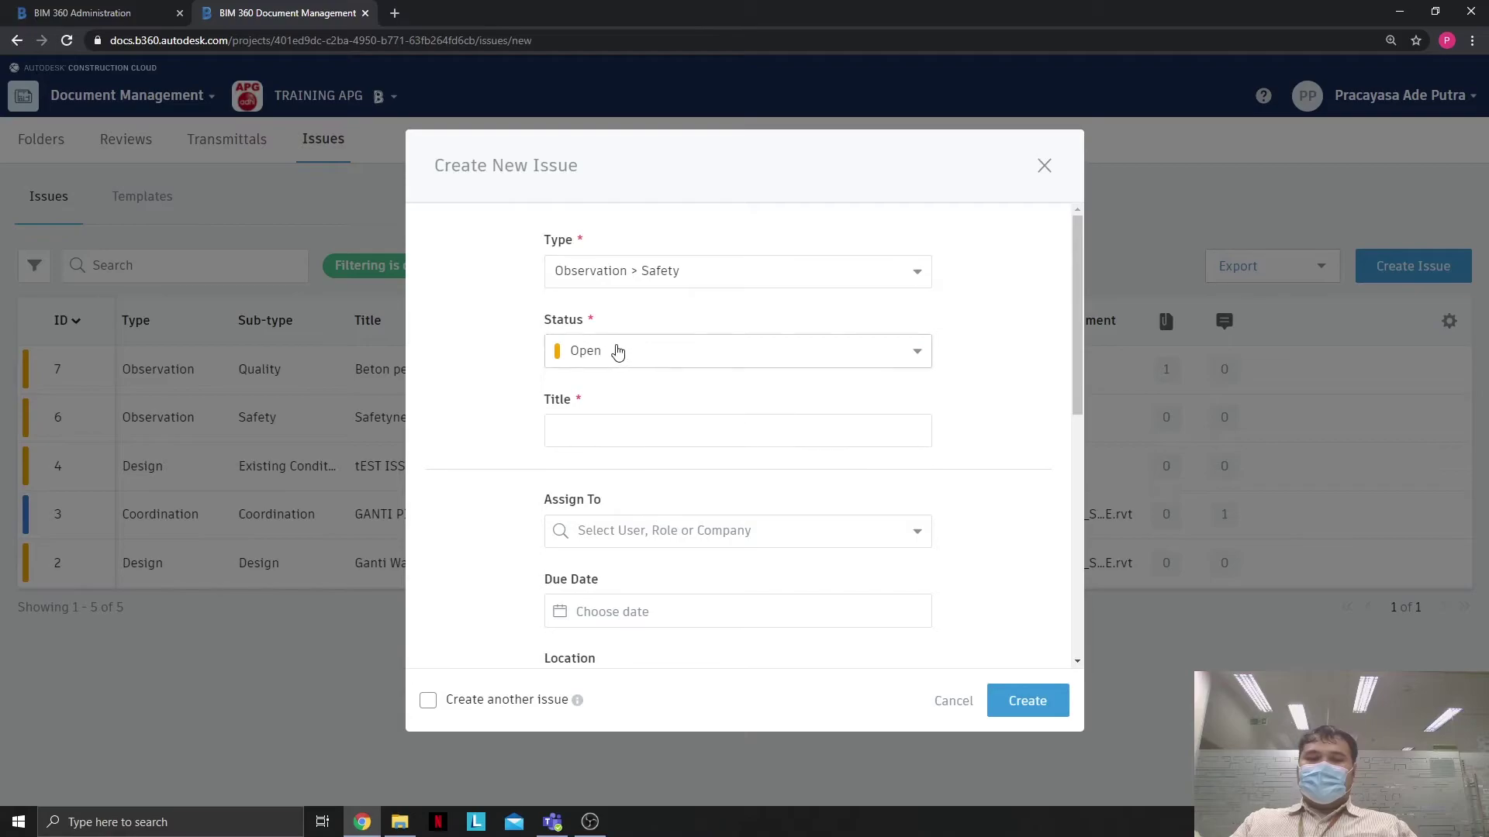
Title the new issue "Safety Net area Lantai 10 belum terpasang"
left_click(669, 435)
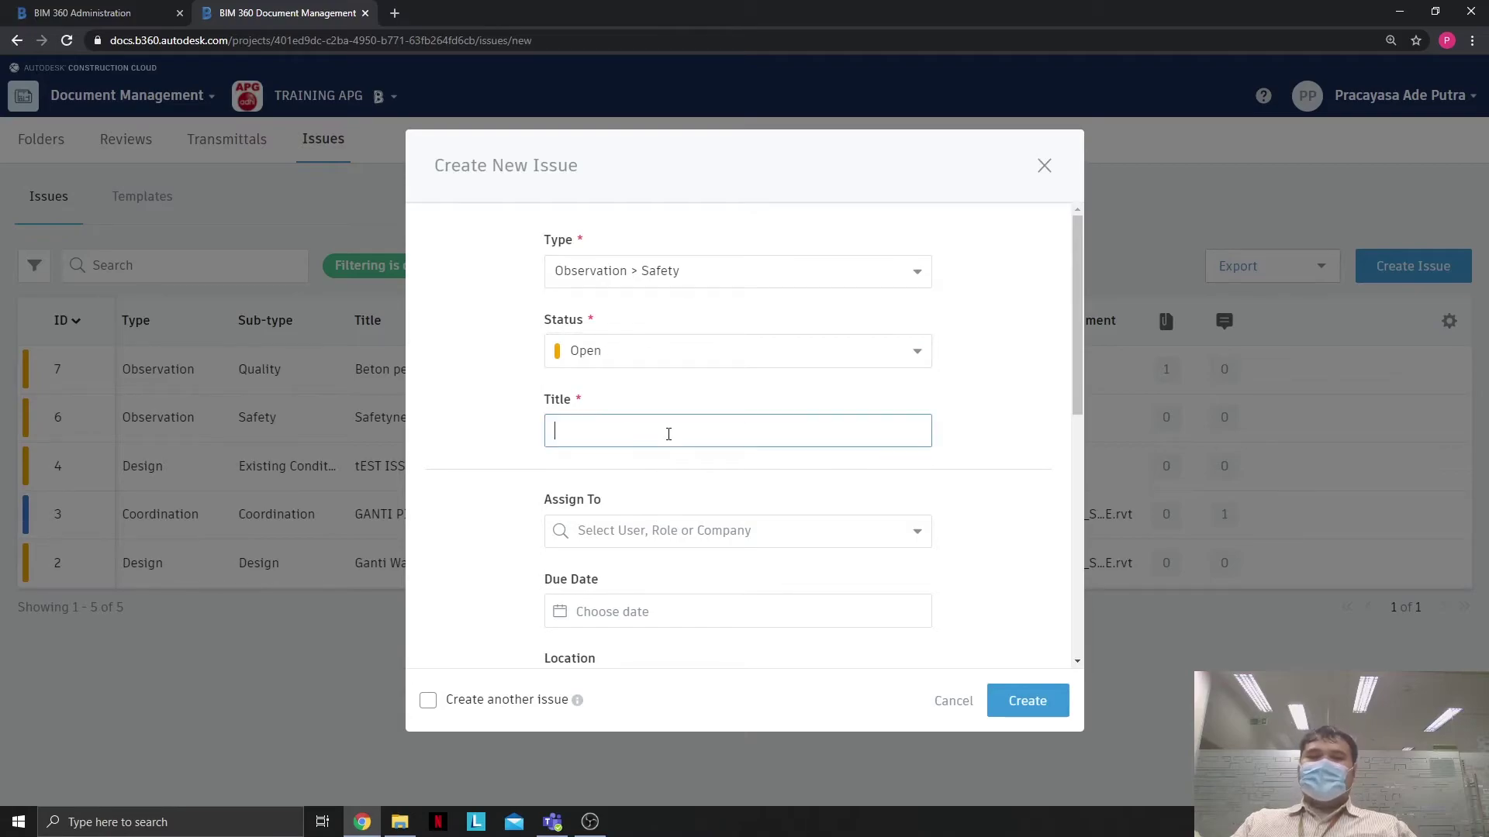
type("Saf")
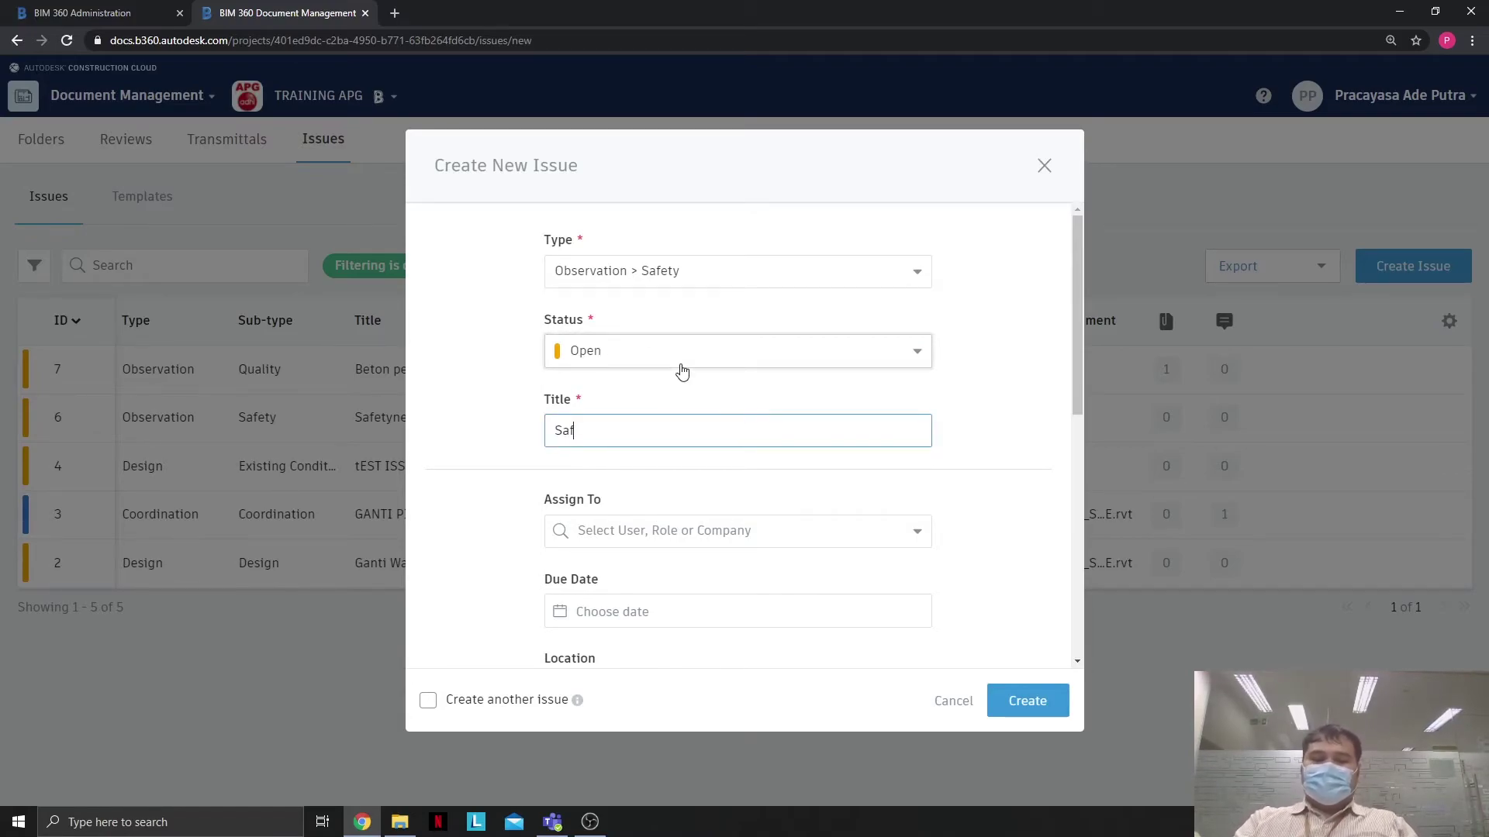
type("ety Net area L")
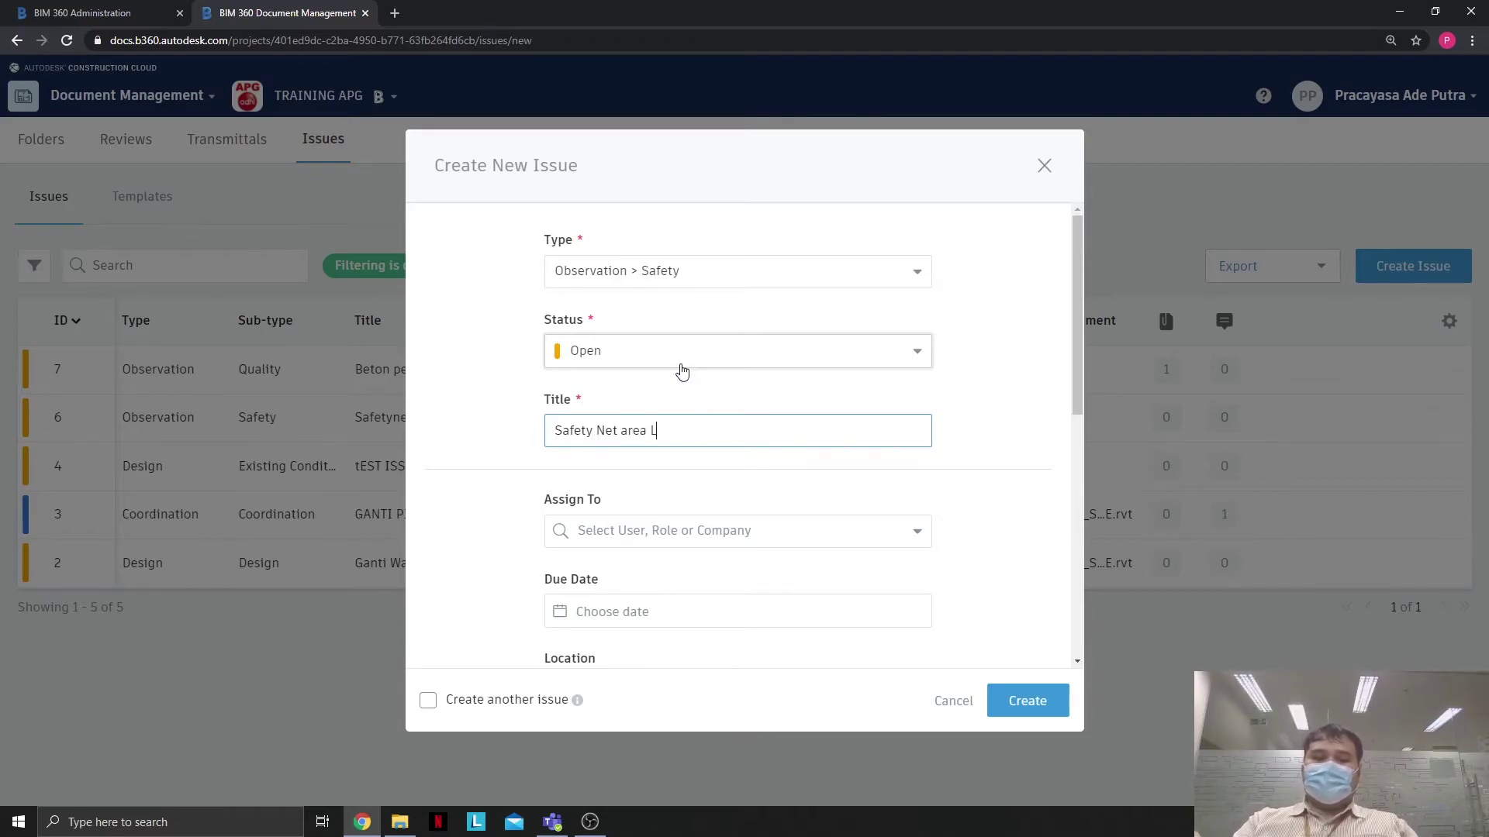
type("antai 10 b")
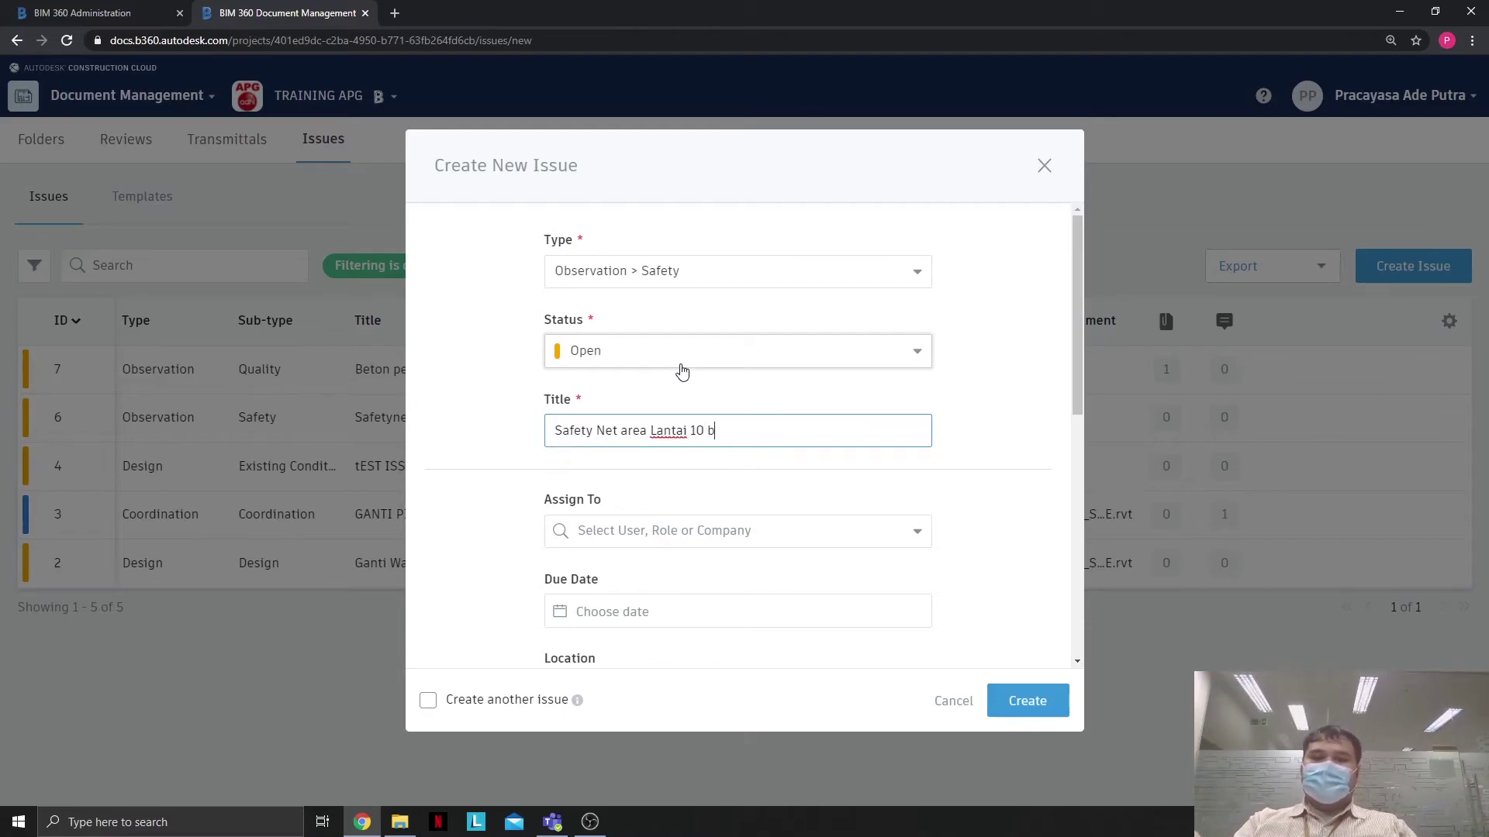
type("elum terpasang,")
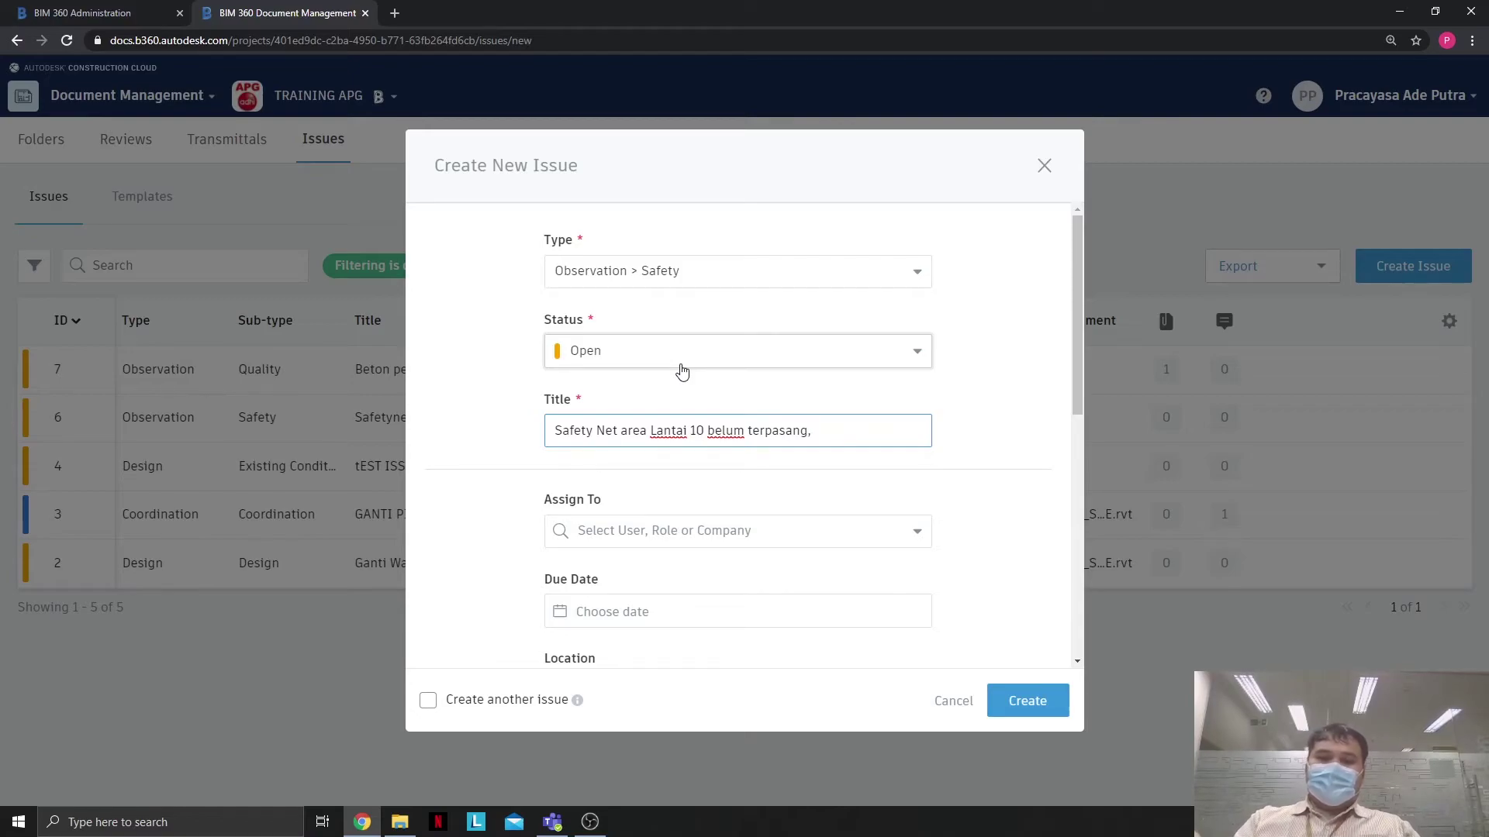
key("BackSpace")
Assign the issue to the intended team member from PT. ADHI PERSADA GEDUNG and set the due date to March 20, 2021
scroll(700, 405, "down", 1)
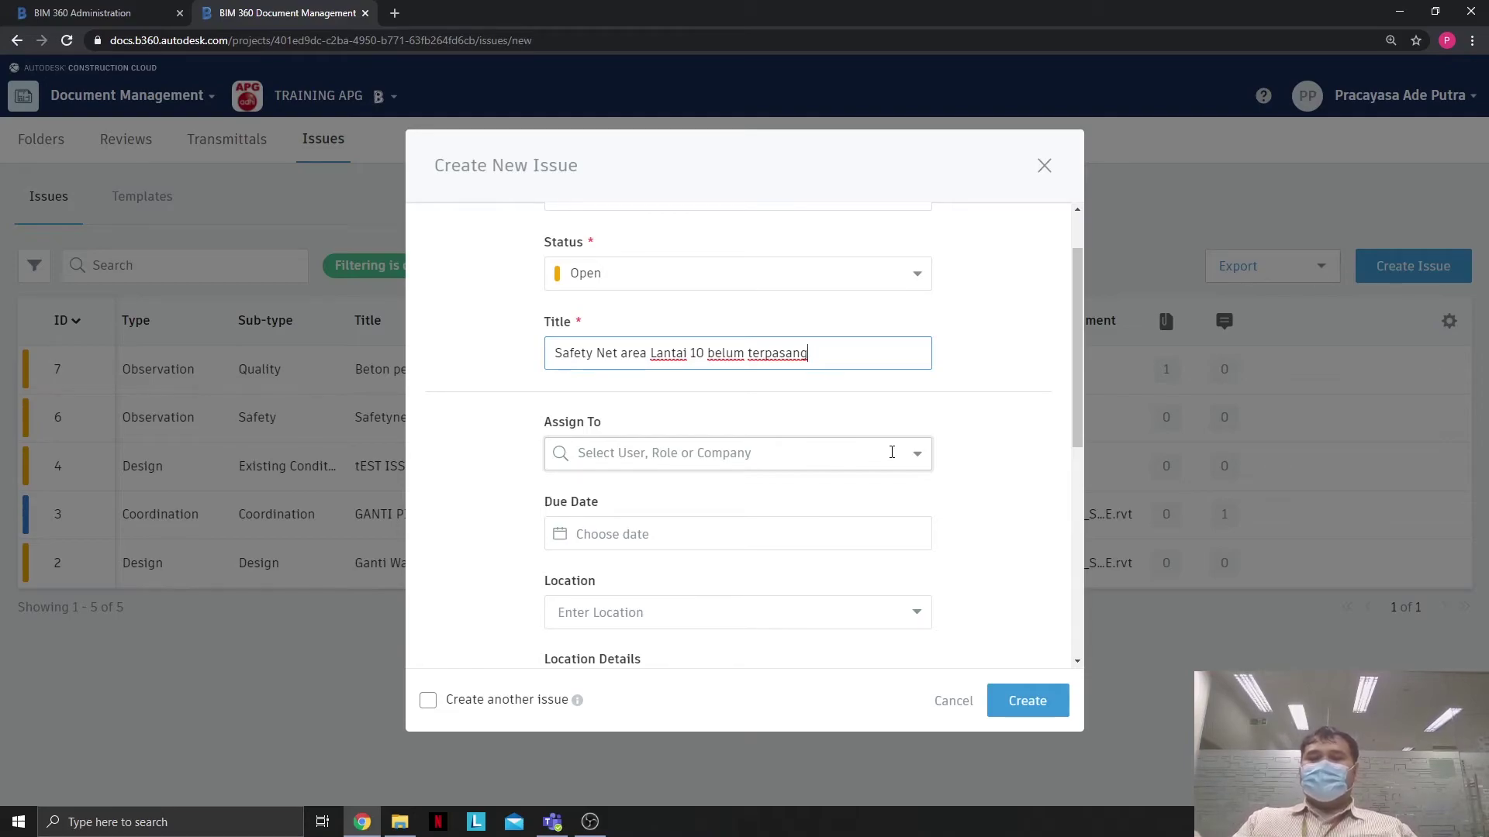
left_click(918, 459)
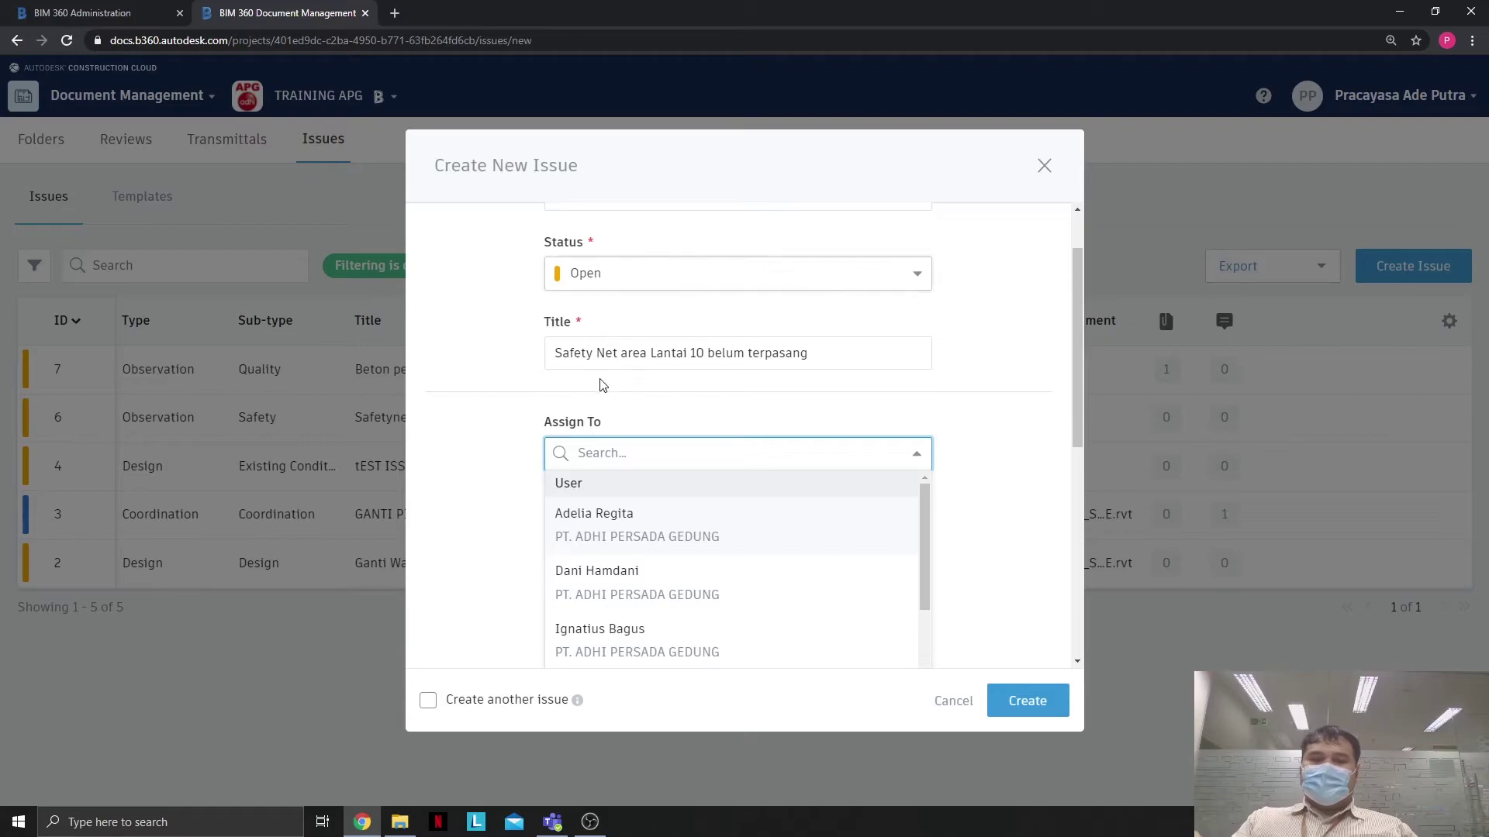
scroll(595, 523, "down", 1)
scroll(612, 522, "down", 1)
scroll(618, 581, "up", 1)
scroll(618, 587, "down", 1)
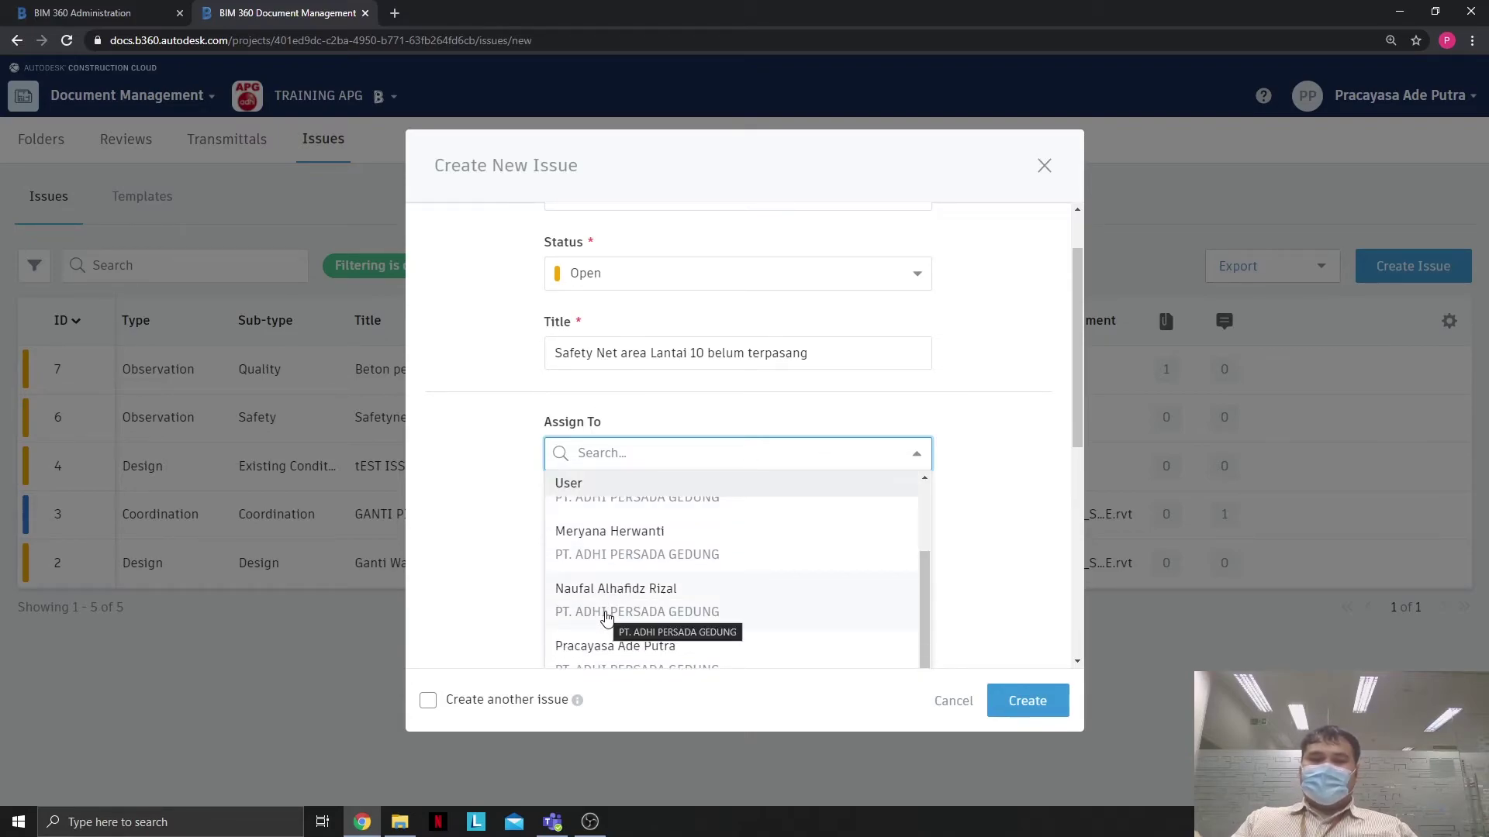
left_click(607, 612)
left_click(614, 539)
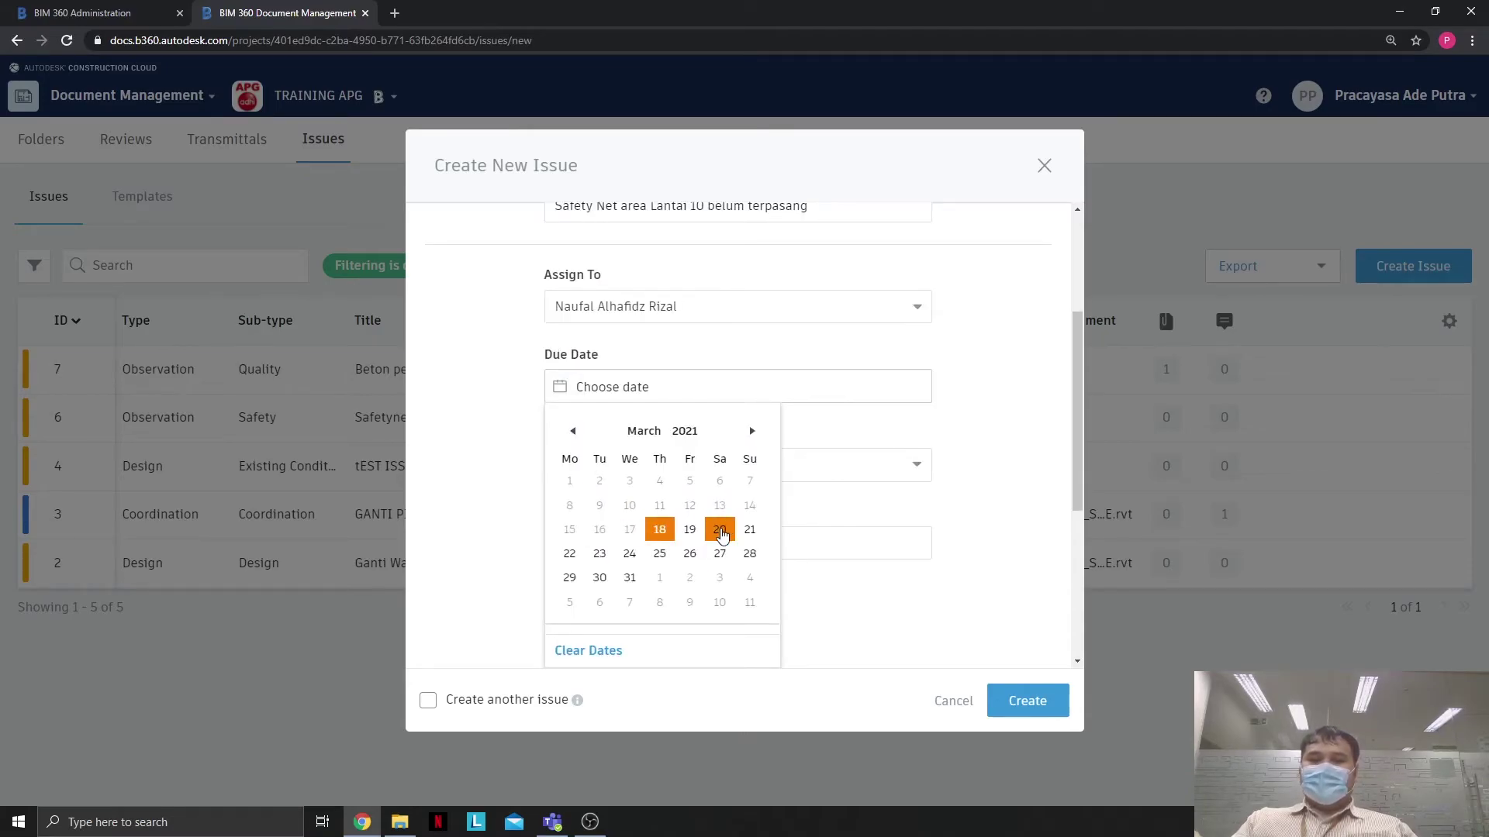
left_click(721, 531)
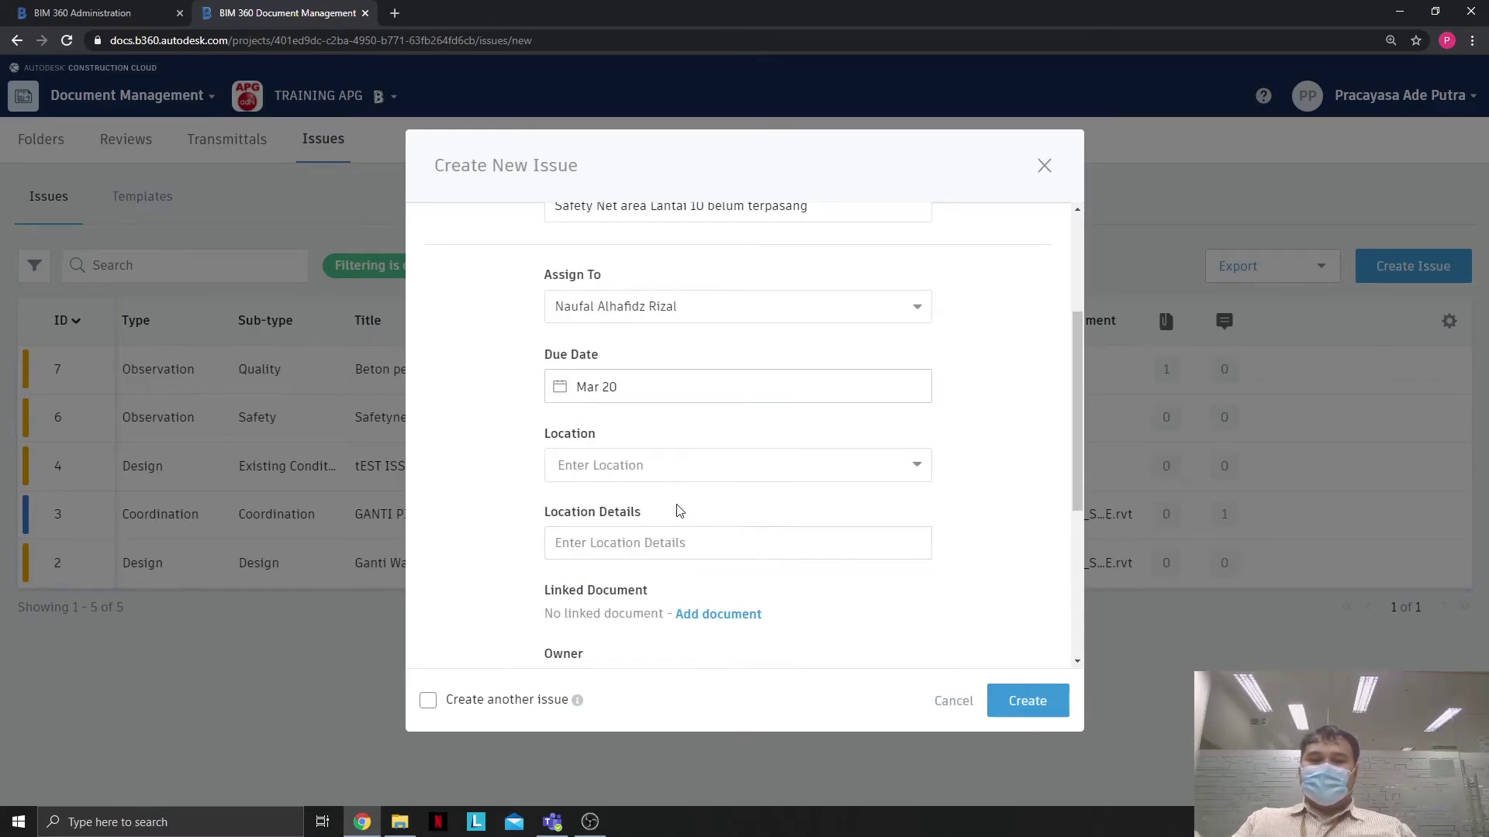
Leave the issue's location unselected and enter "Lantai 10" as the location details
left_click(727, 464)
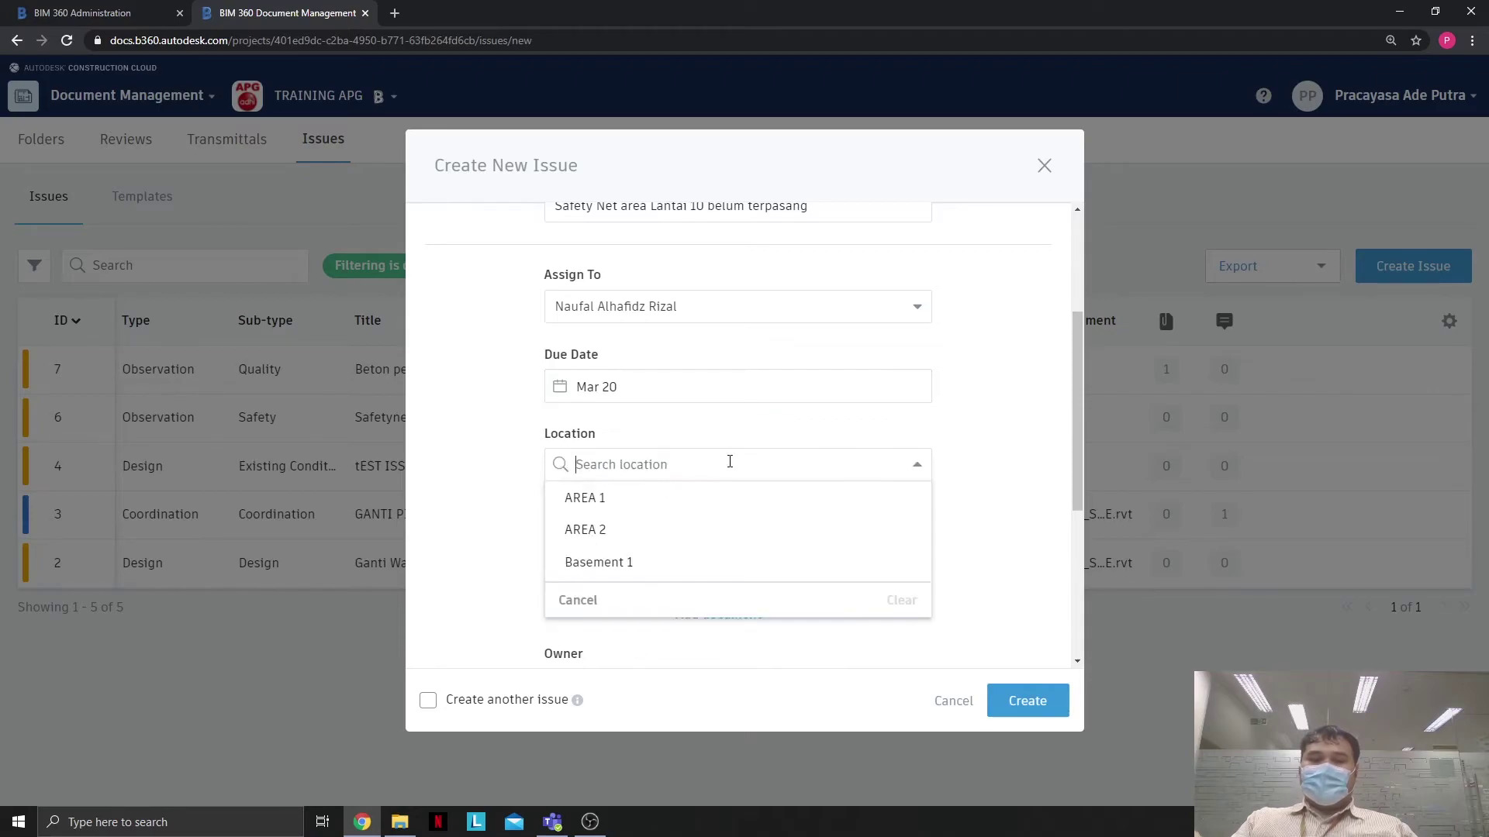
left_click(916, 467)
left_click(638, 552)
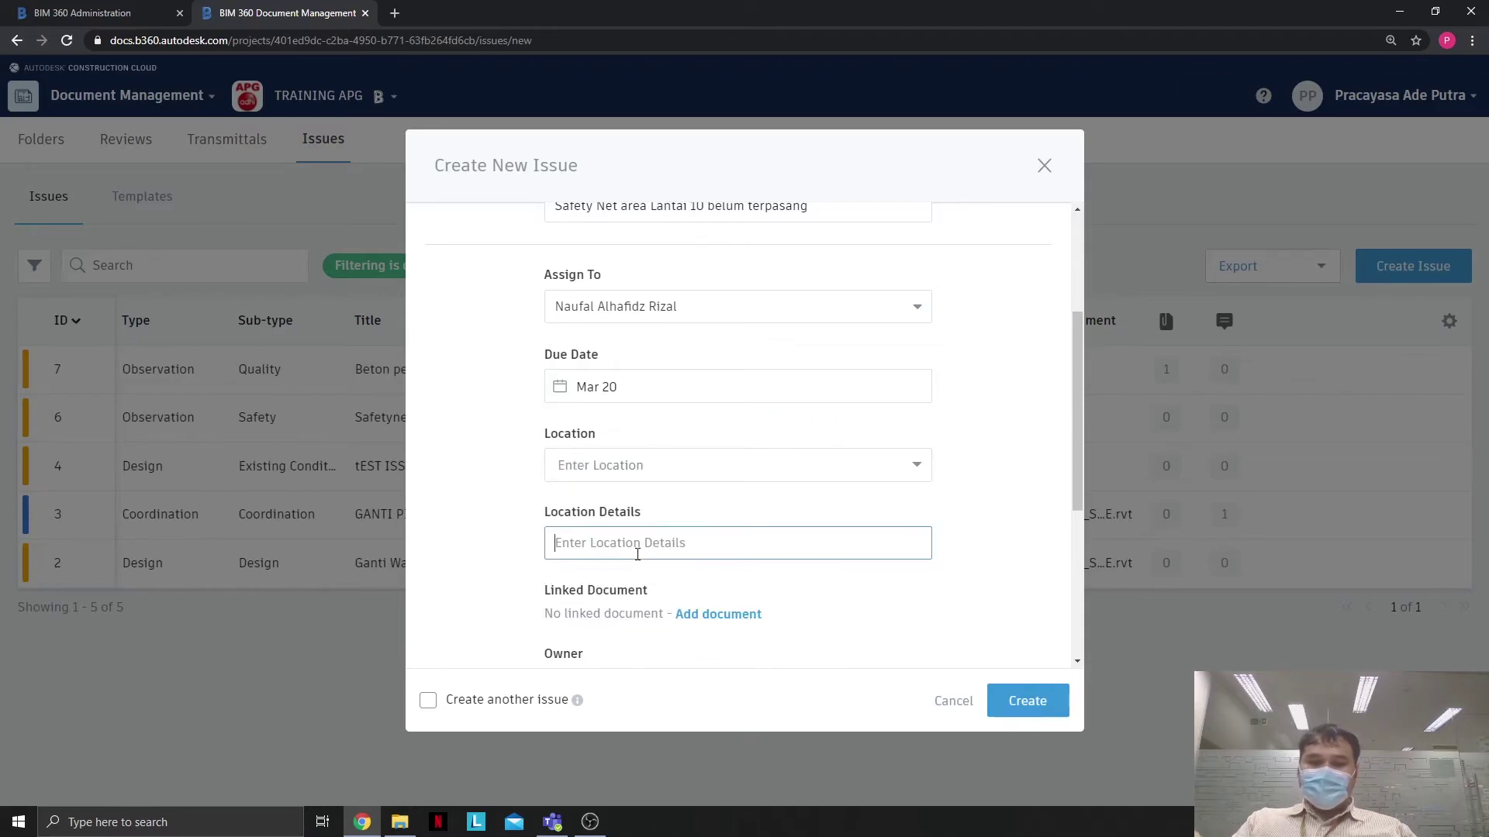
type("Lantai 4")
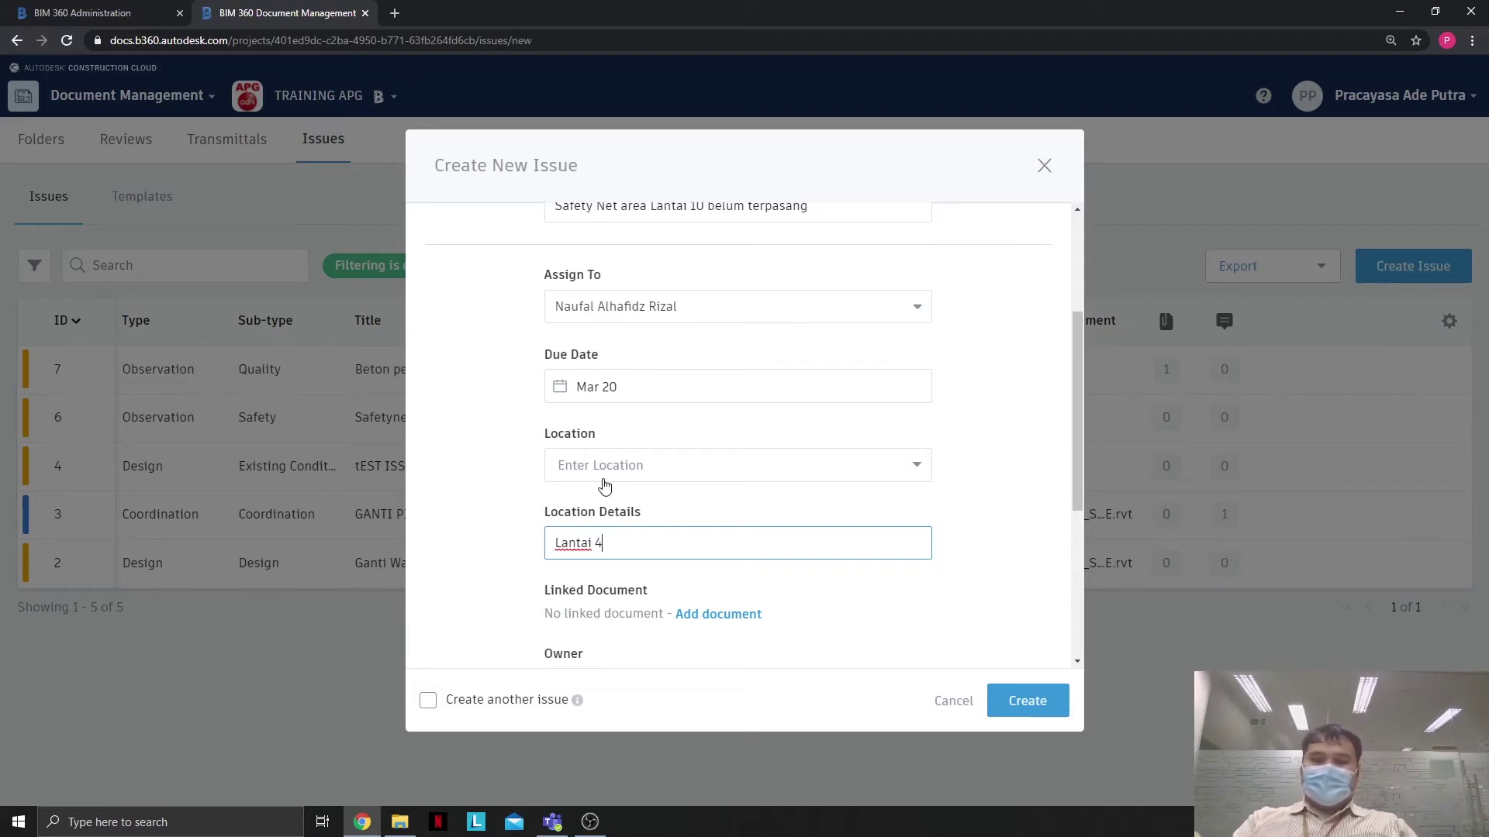
scroll(613, 489, "up", 3)
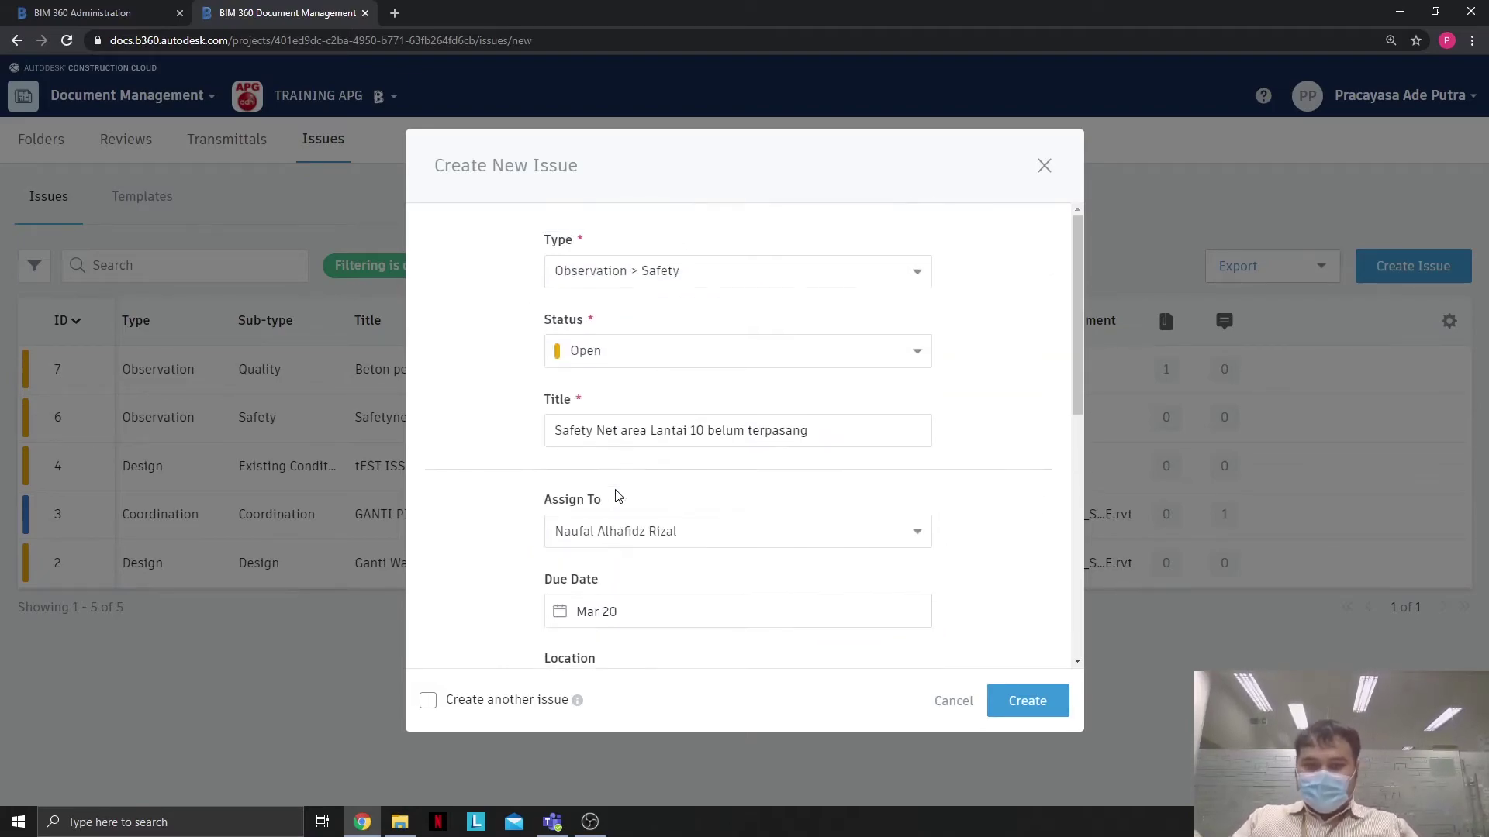
scroll(617, 527, "down", 4)
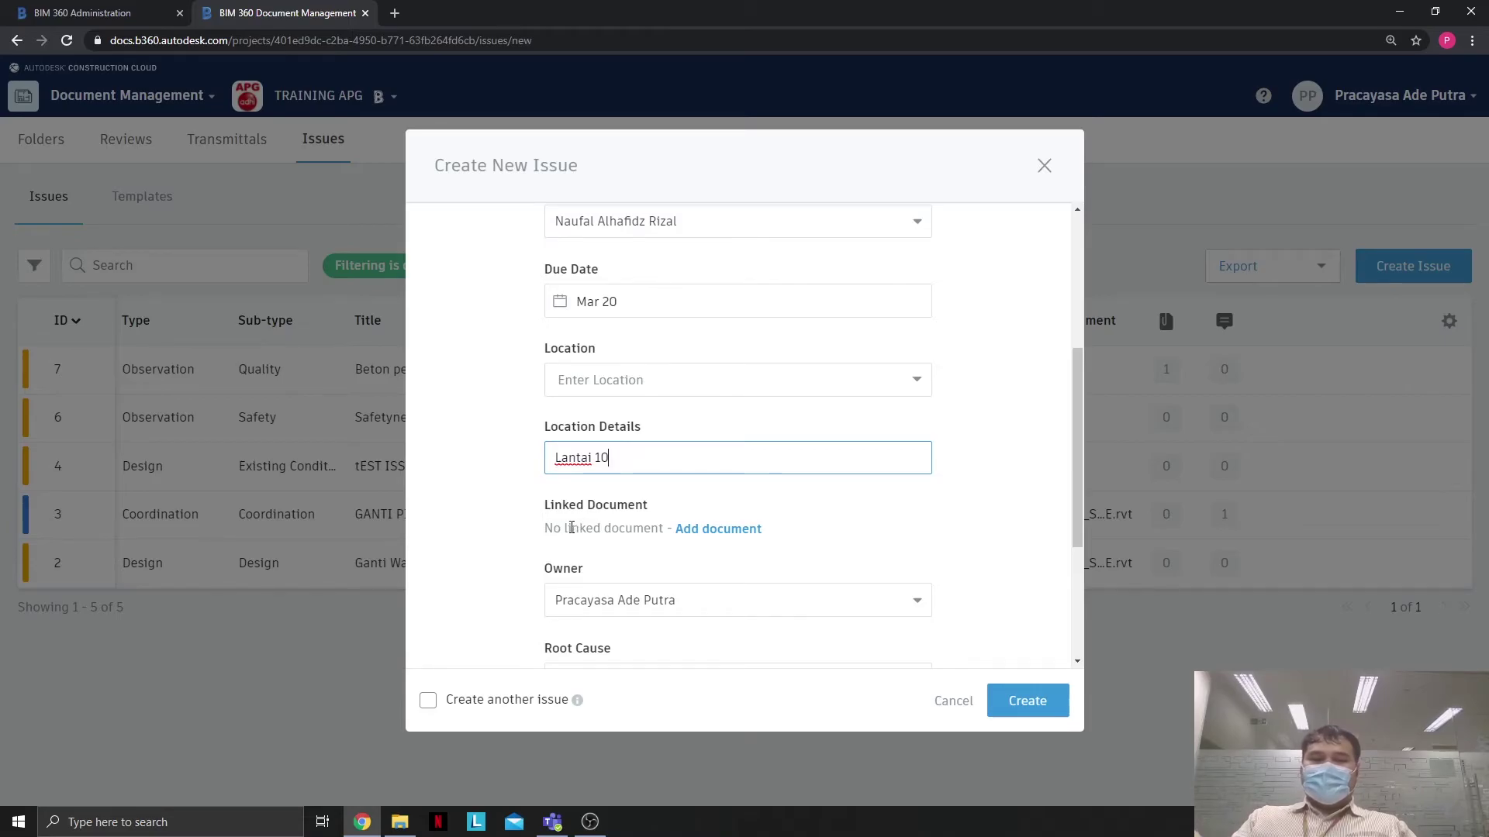
Check which project files can be linked to the issue, then leave the document selection without choosing one
left_click(723, 528)
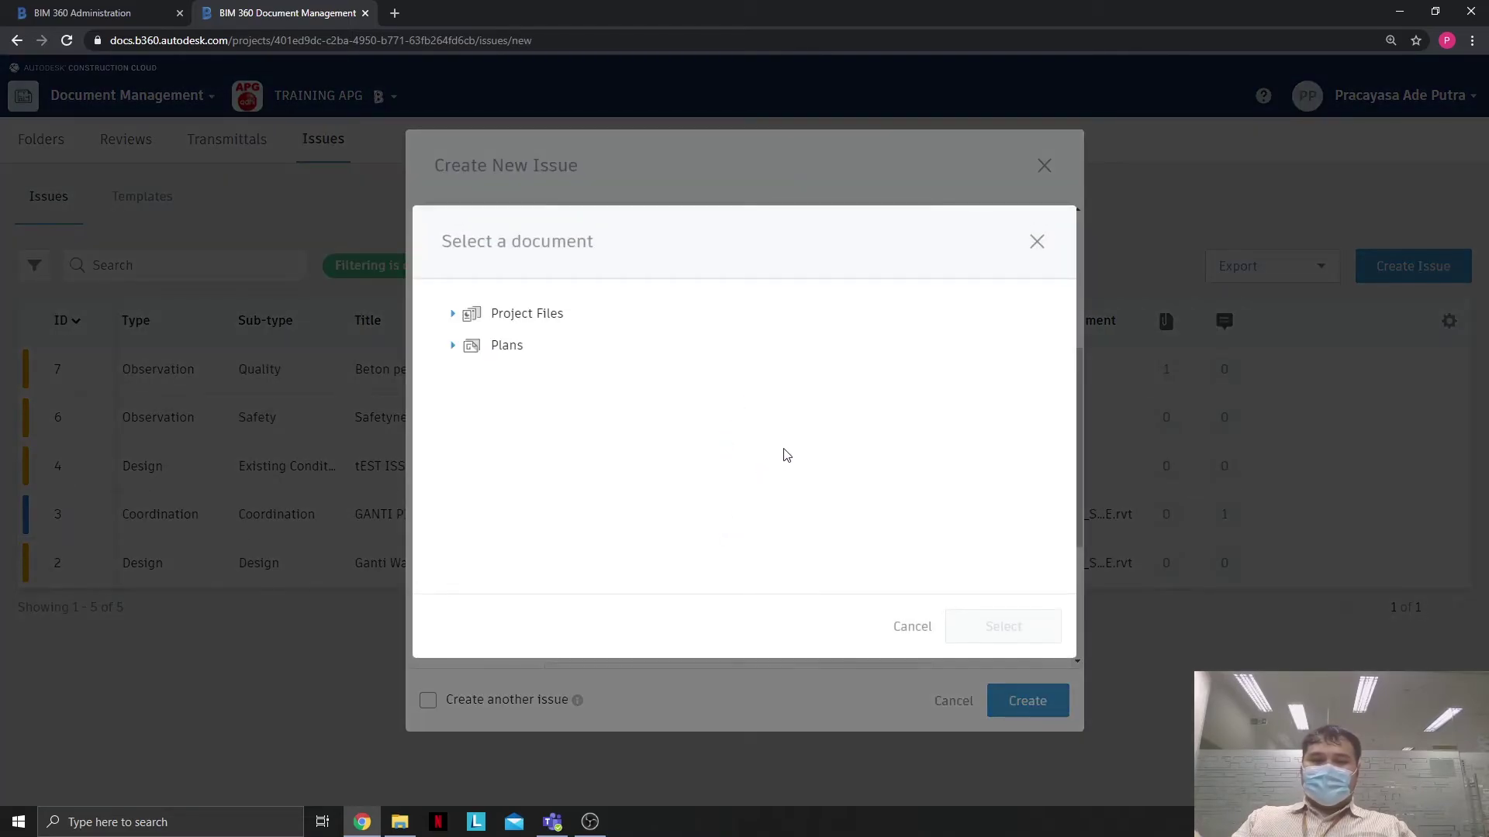
left_click(453, 313)
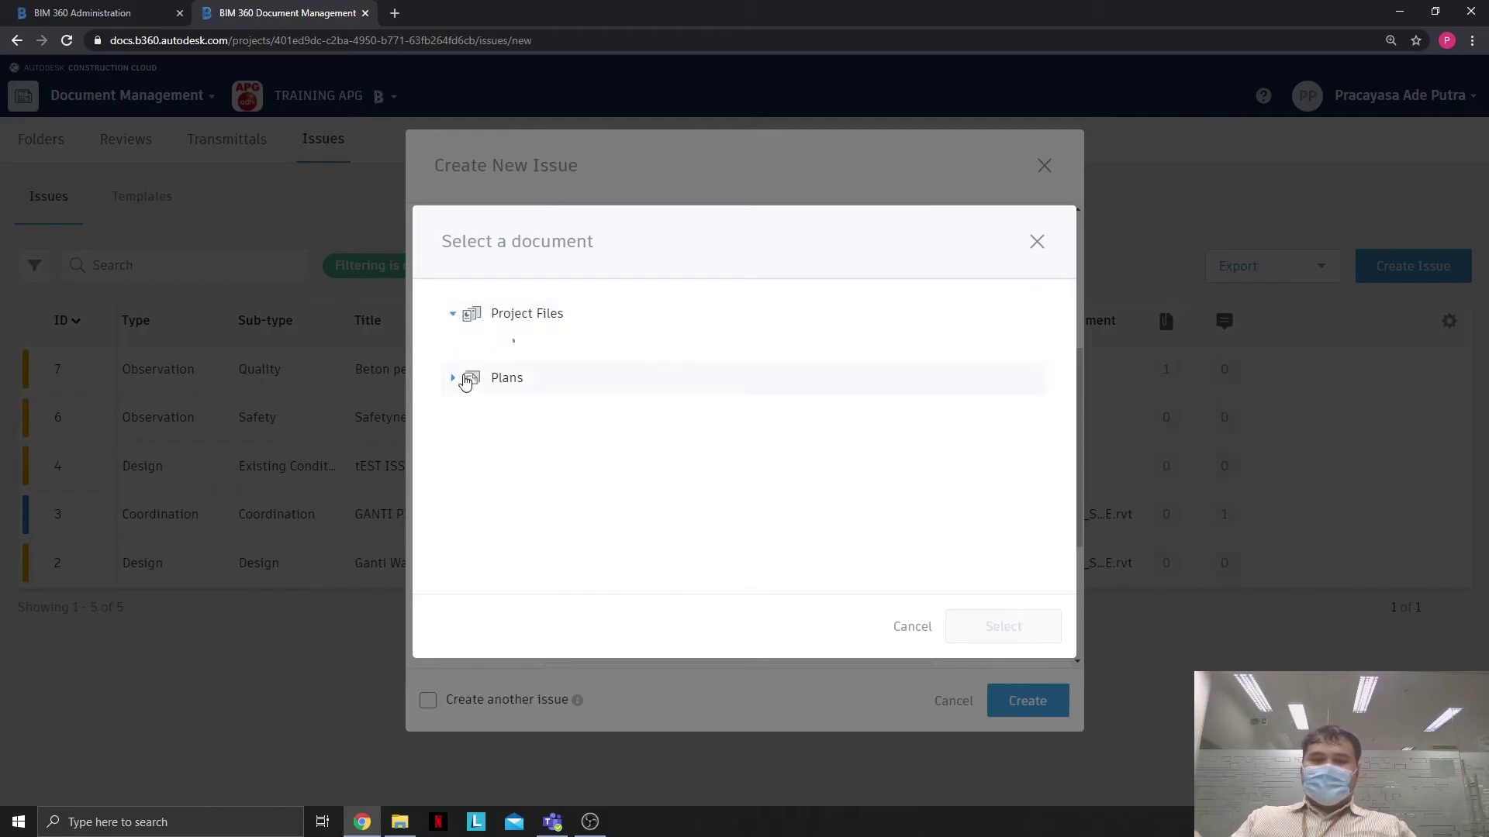
left_click(1046, 240)
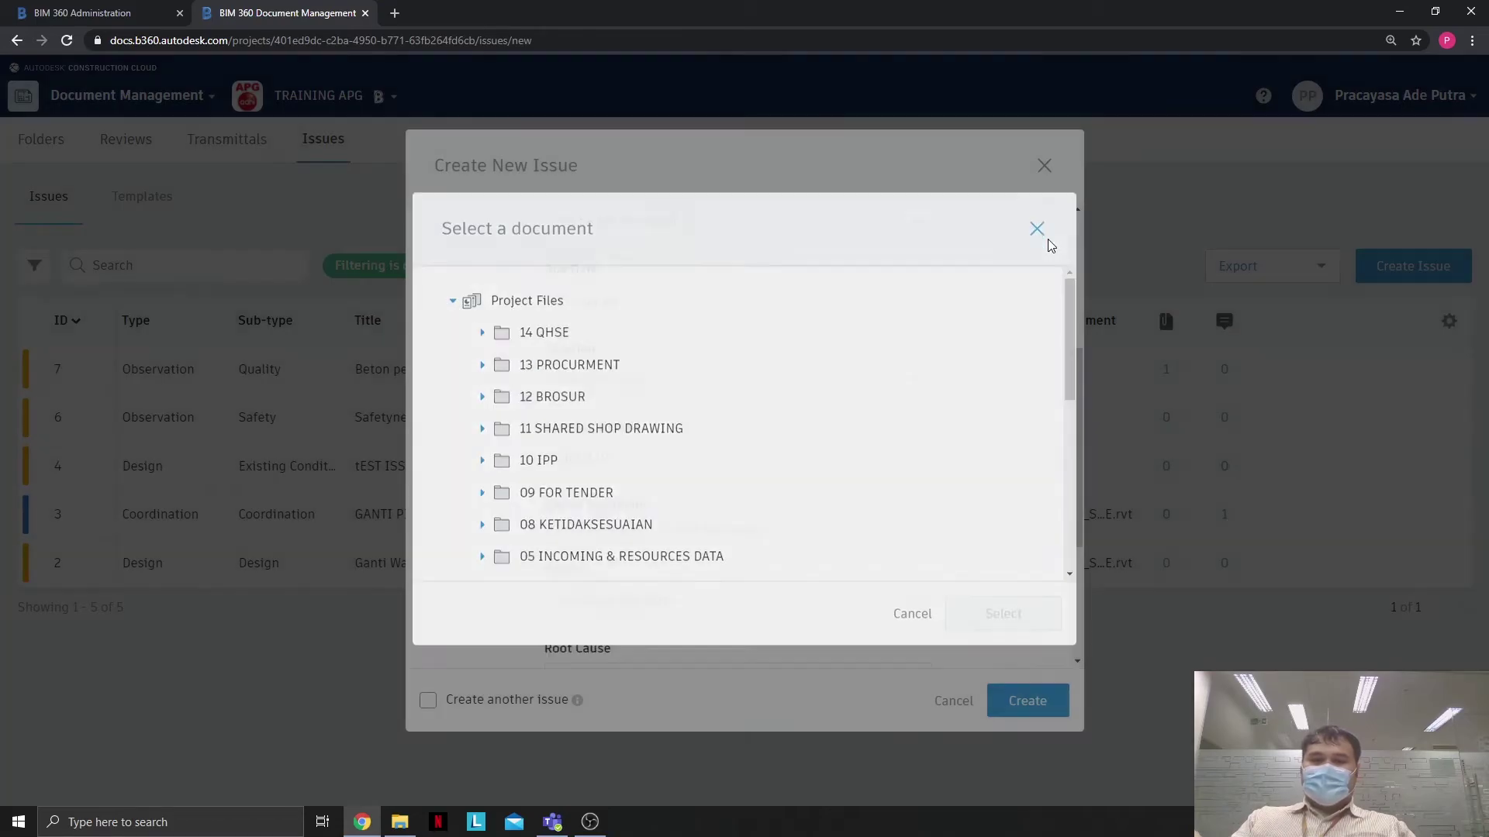
Review the new issue's fields from type and title through owner, root cause and description
scroll(973, 409, "down", 3)
scroll(971, 411, "up", 4)
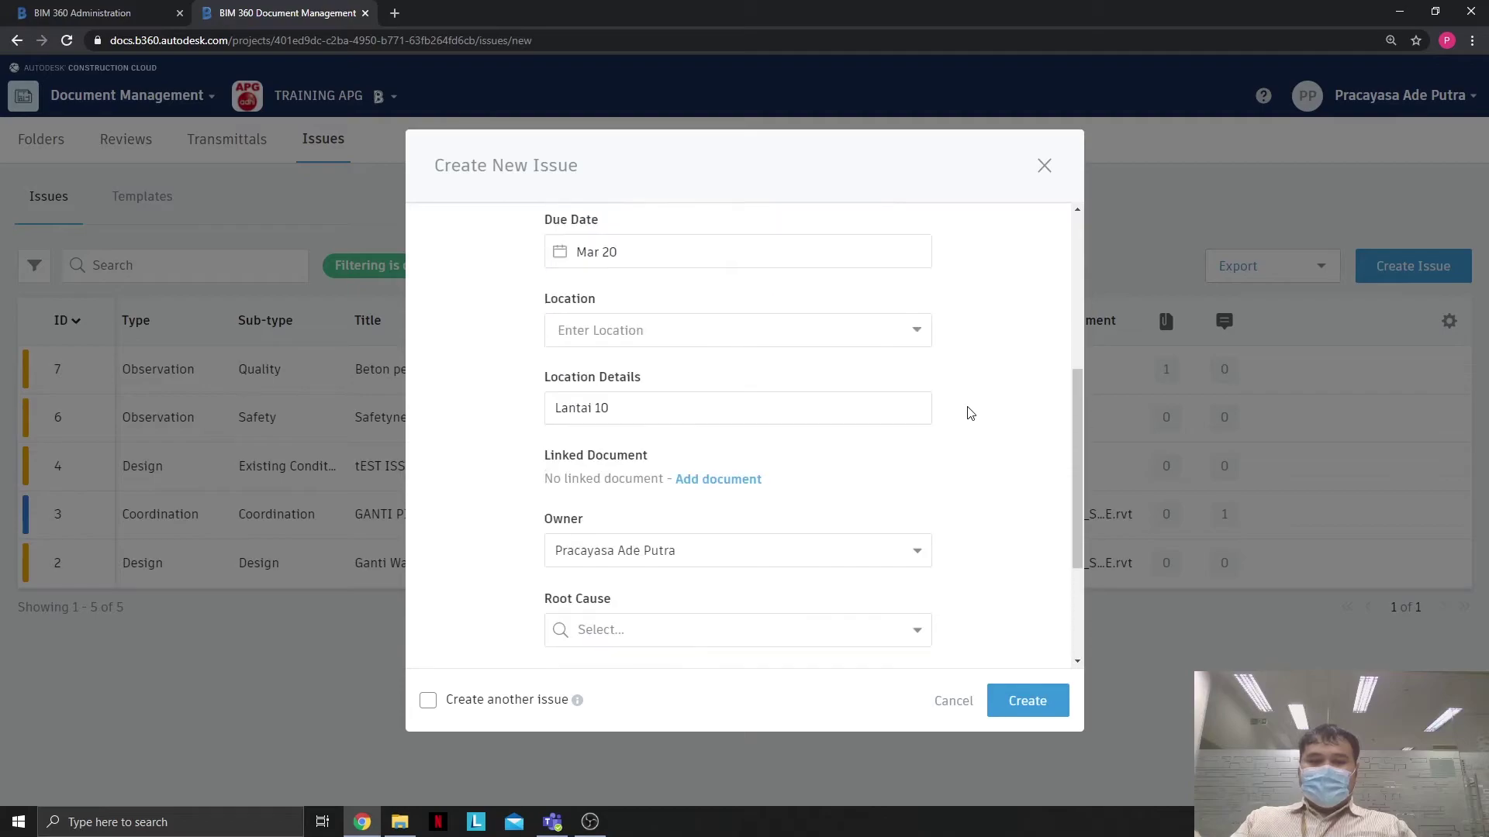
scroll(971, 414, "up", 3)
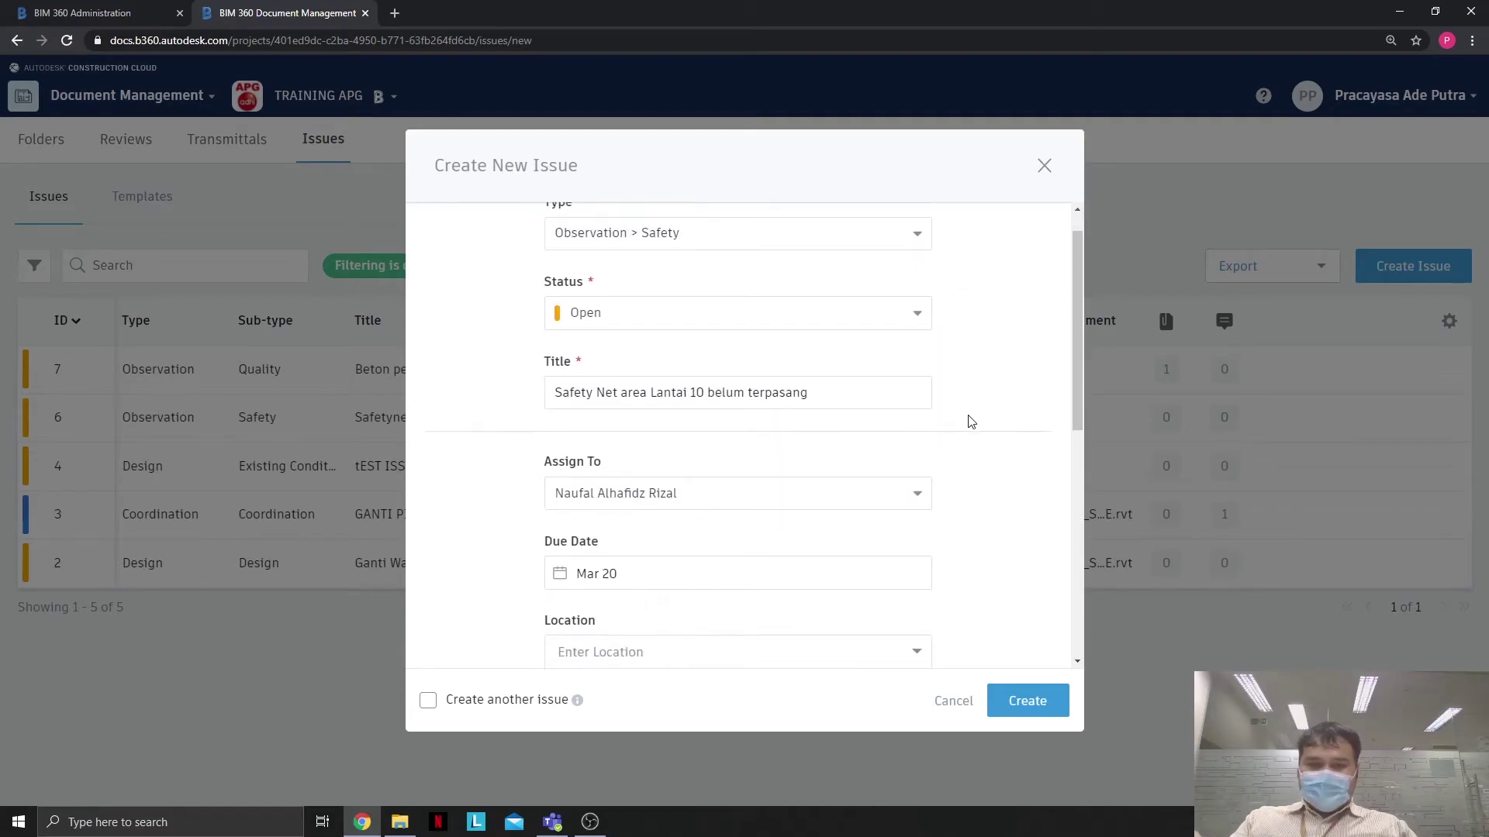
scroll(970, 419, "down", 3)
scroll(971, 421, "down", 1)
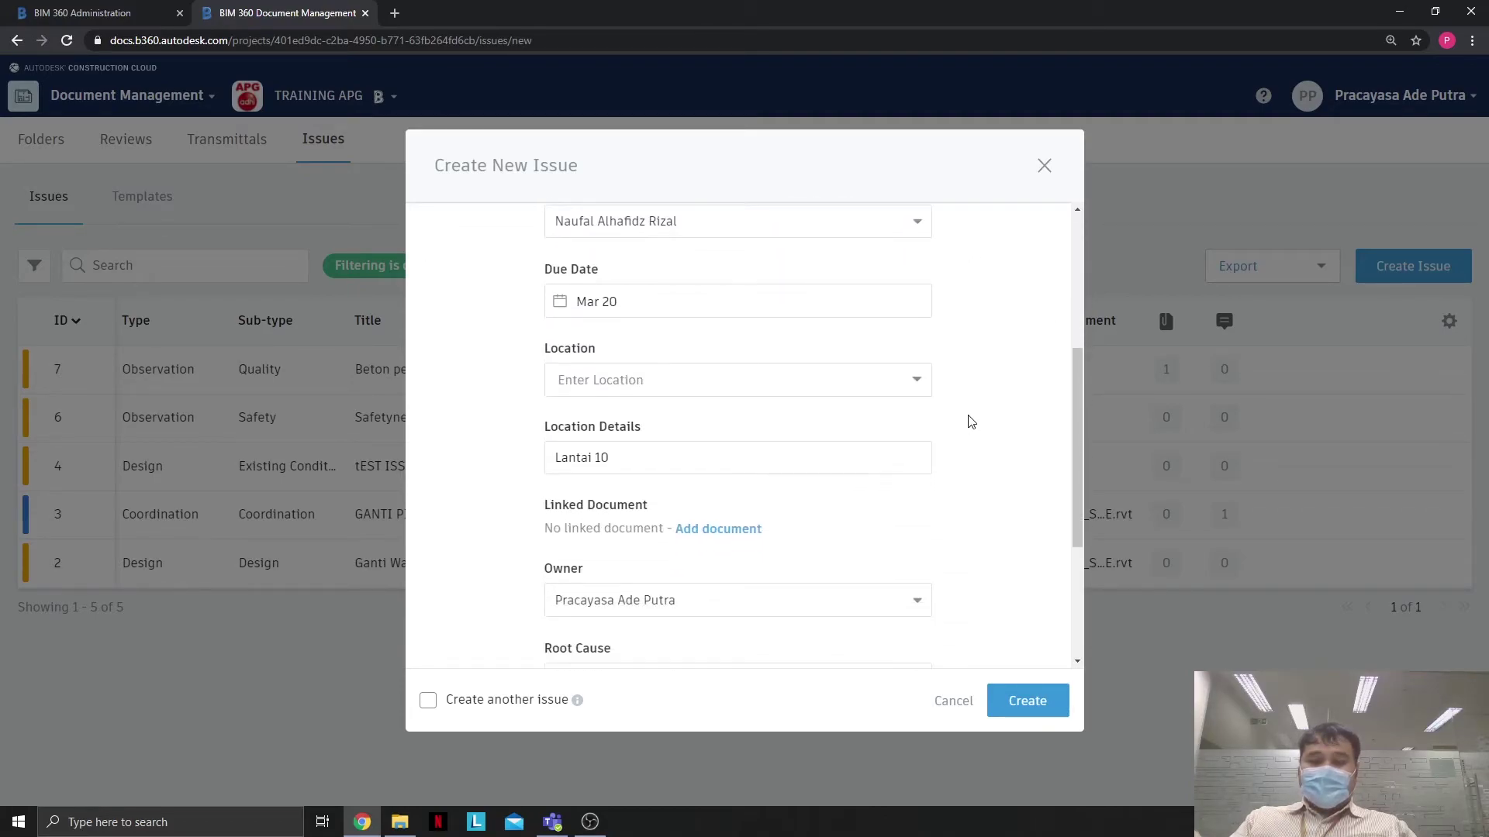
scroll(971, 421, "down", 1)
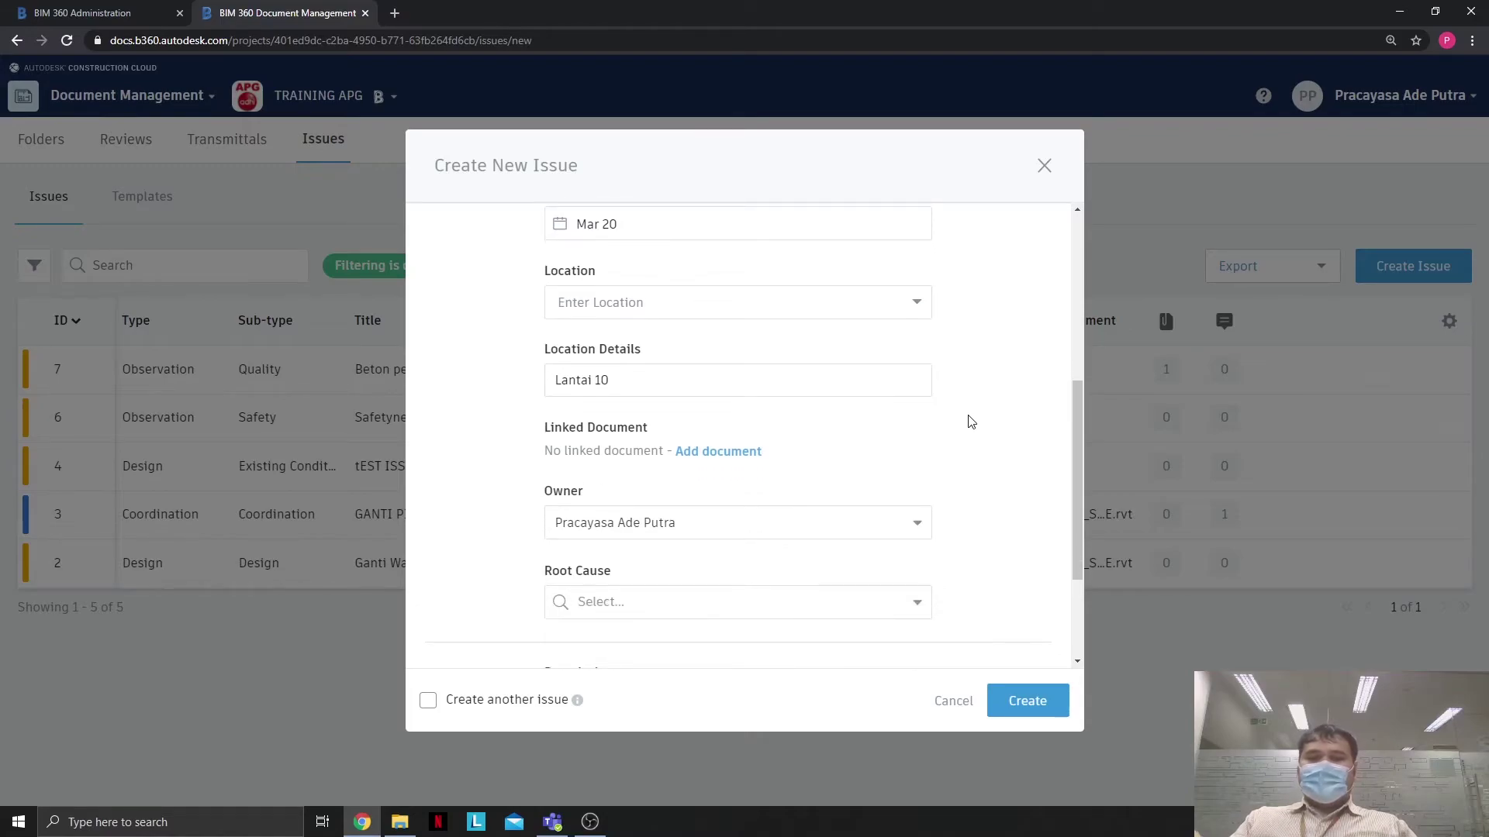
scroll(972, 421, "down", 2)
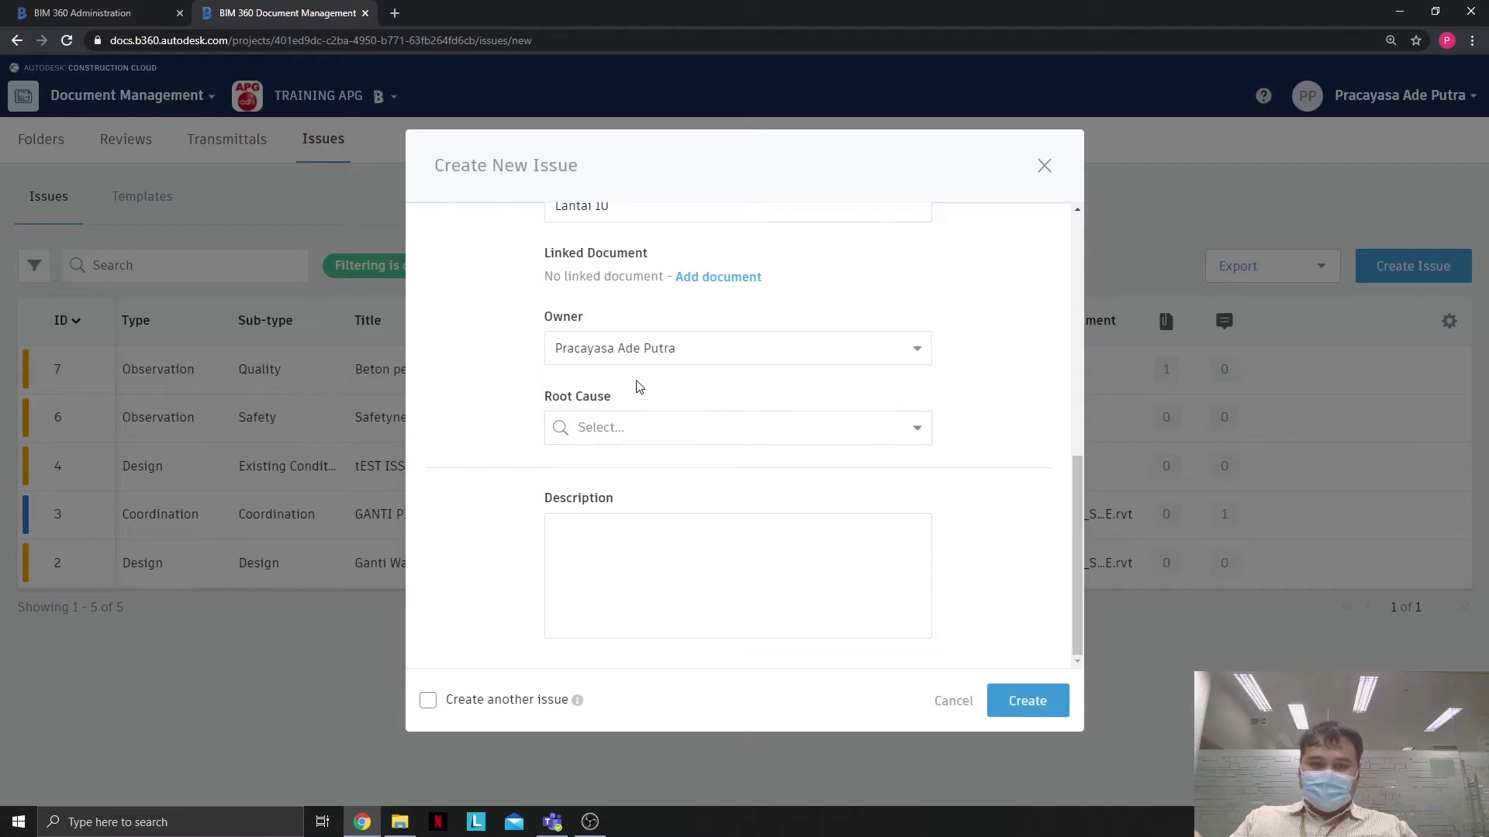
Examine the Project Files folders offered for the linked document and close the selection without linking anything
scroll(688, 356, "up", 1)
left_click(710, 354)
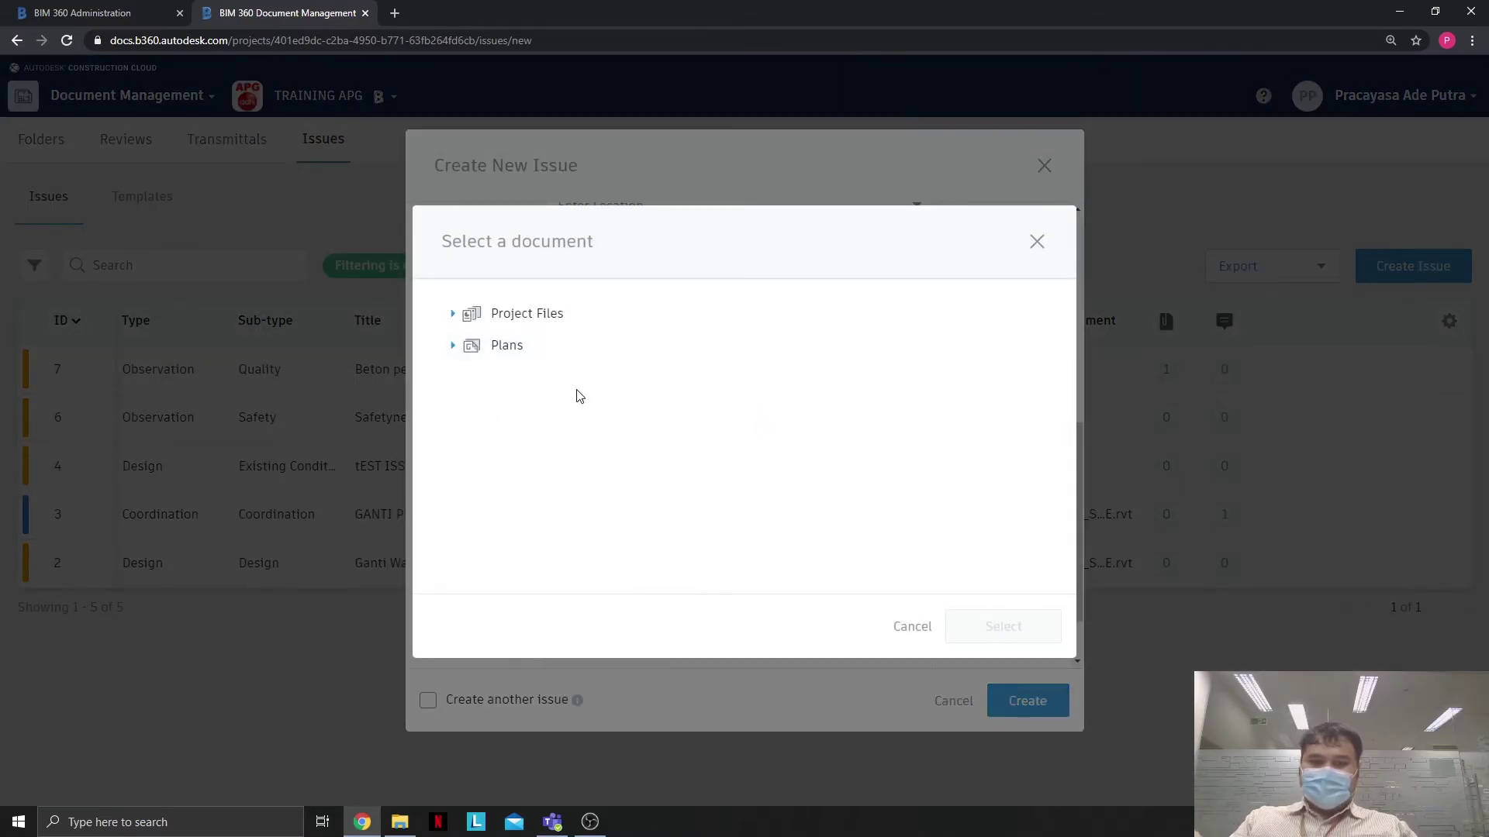
left_click(453, 313)
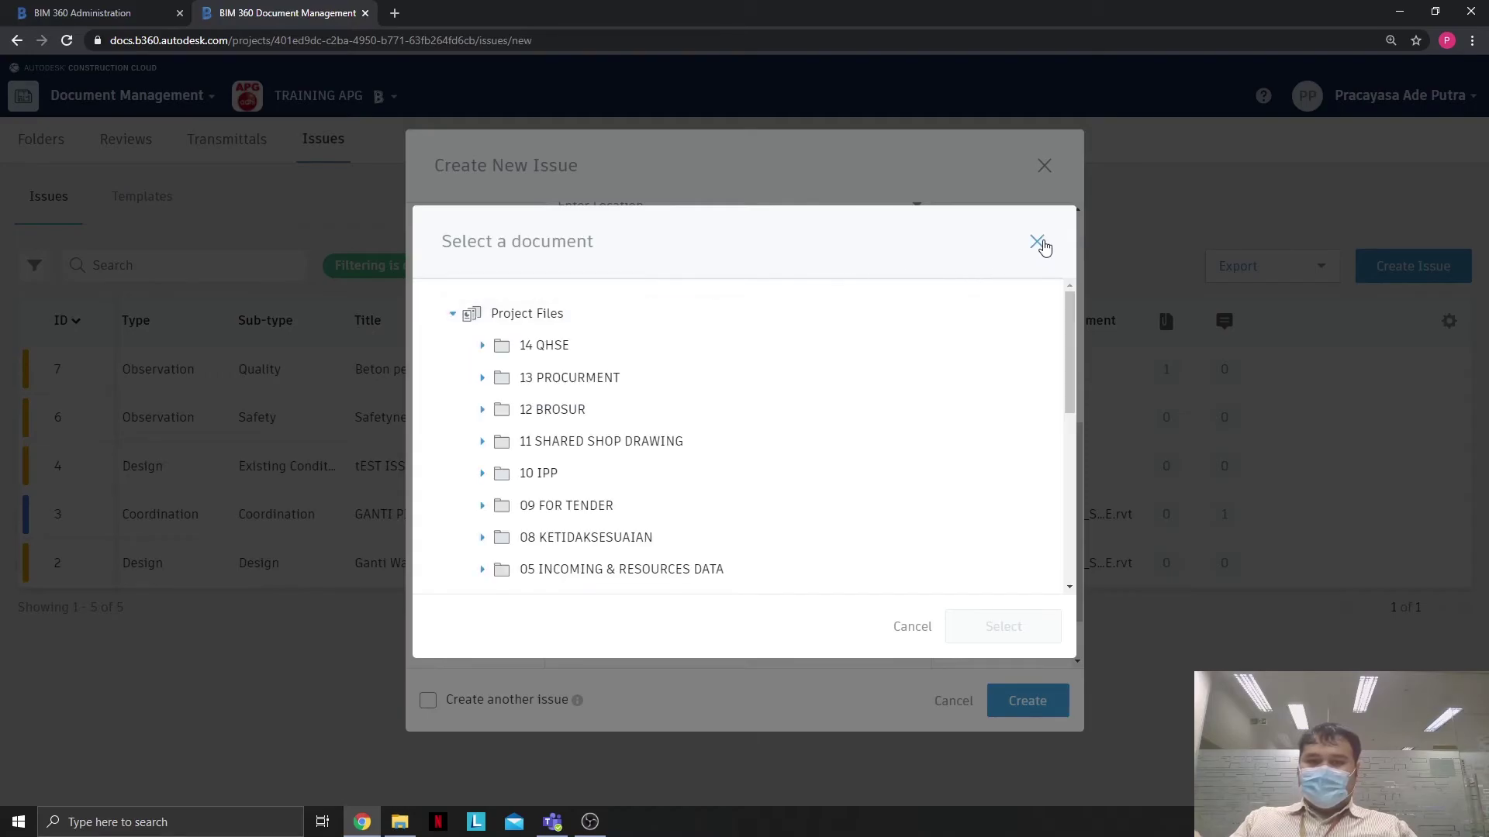
scroll(980, 399, "down", 3)
scroll(1020, 300, "up", 3)
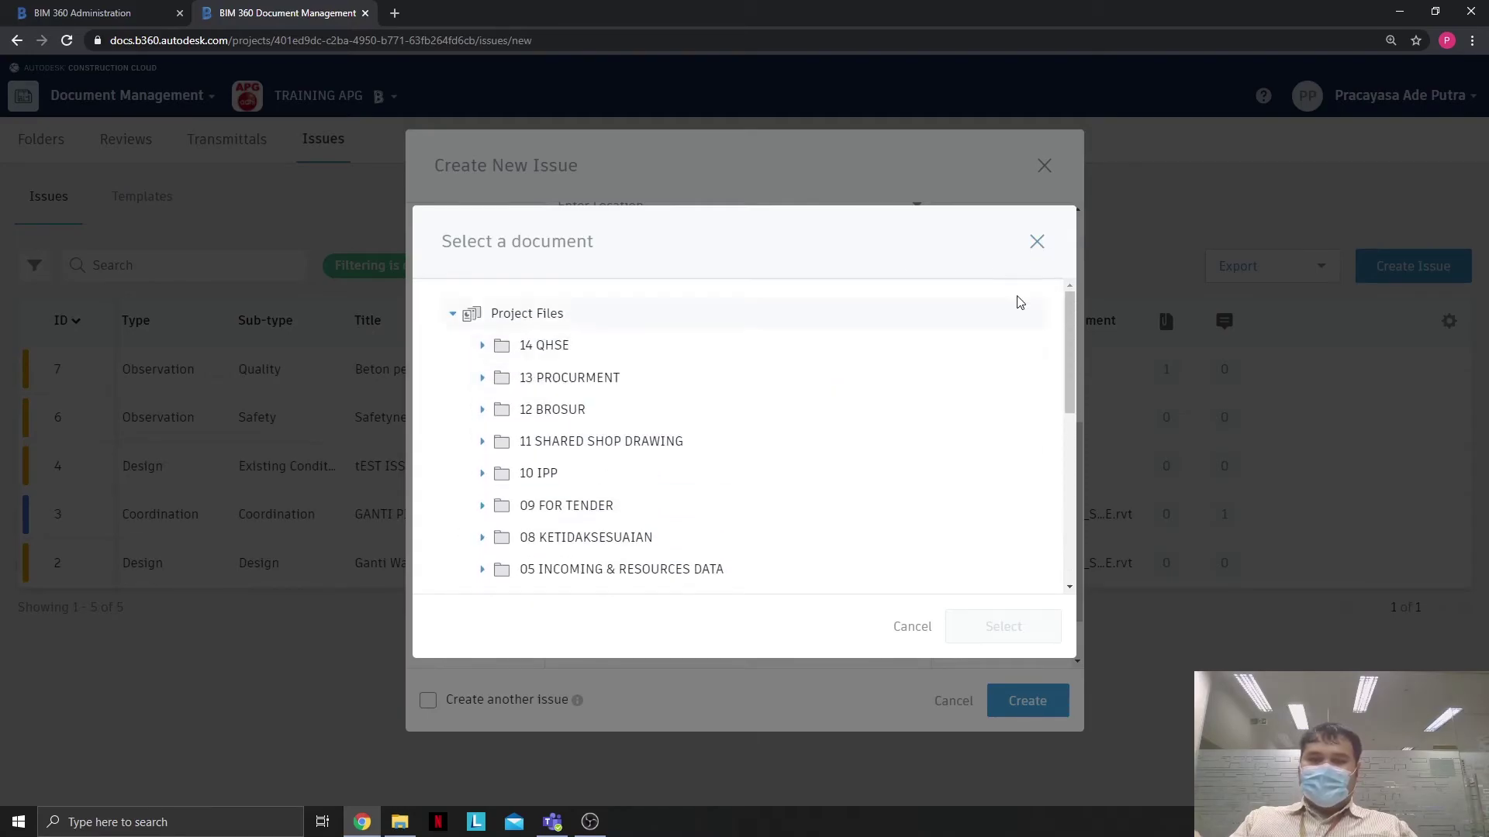
left_click(1038, 242)
Set the issue's root cause to the Safety option "Human - Ignorance of procedure"
scroll(946, 419, "up", 6)
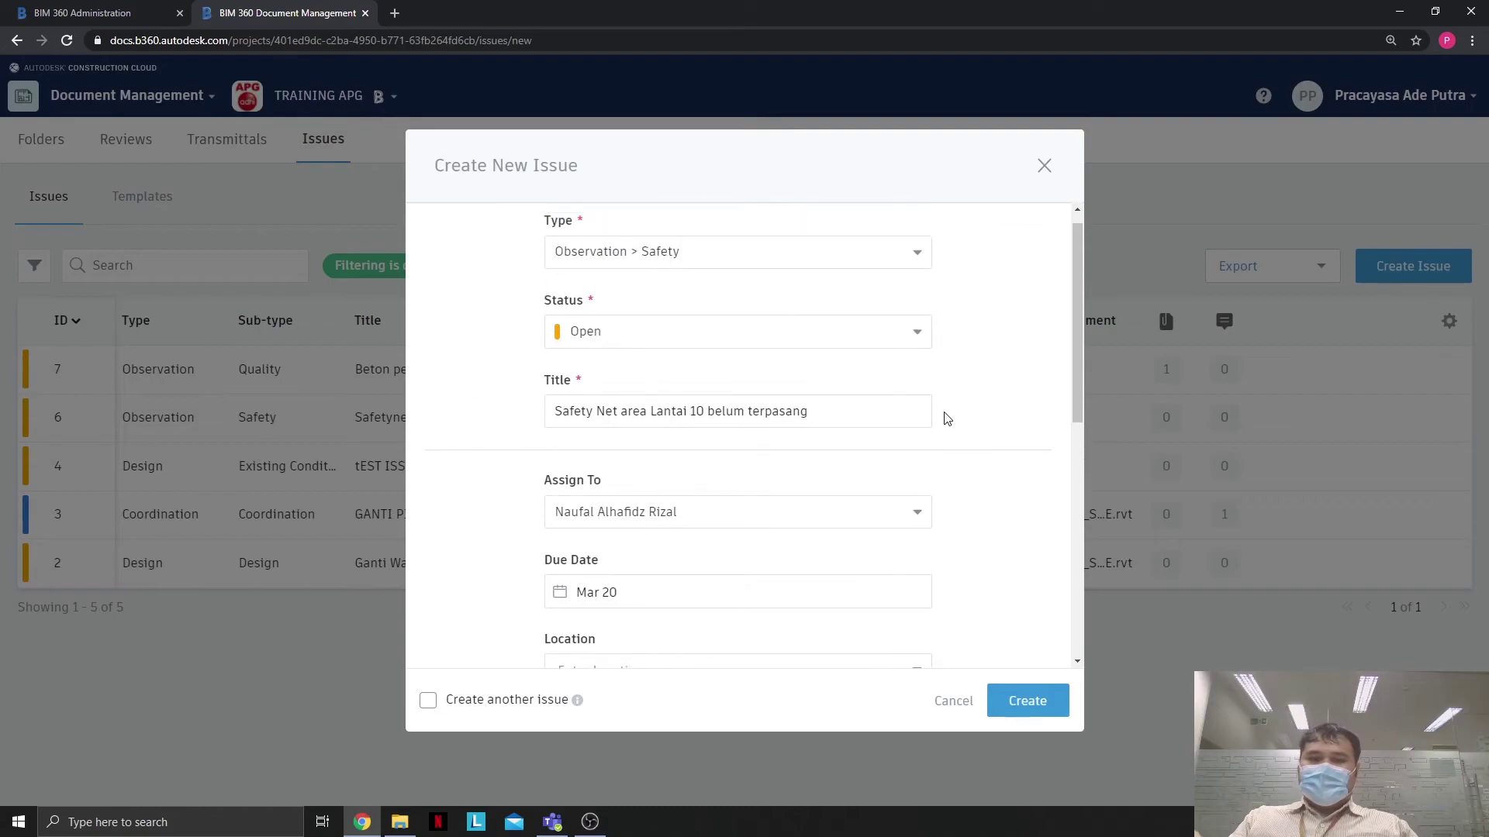
scroll(945, 427, "down", 8)
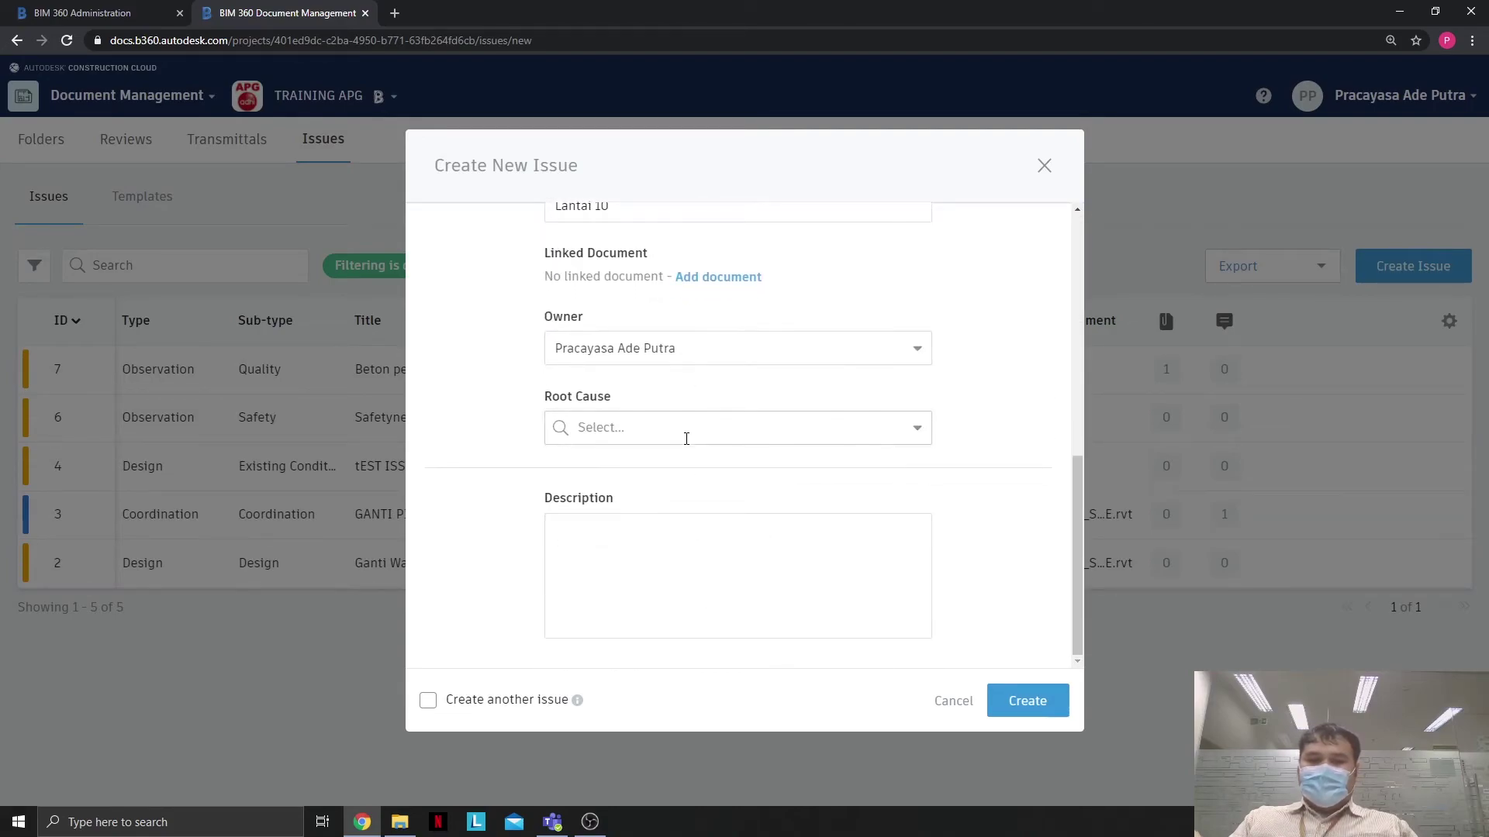
left_click(806, 429)
scroll(698, 535, "down", 5)
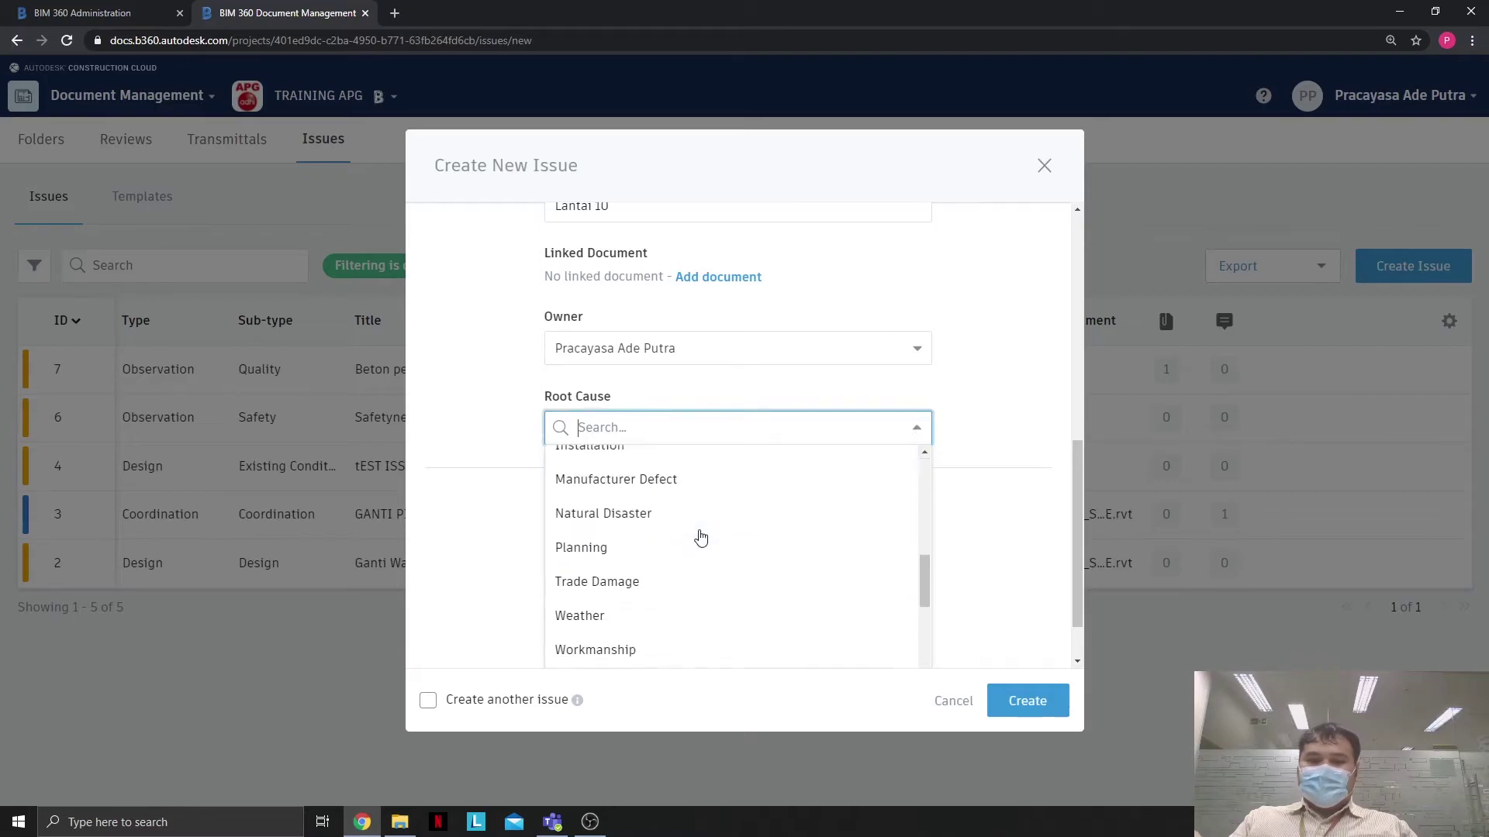
scroll(698, 535, "up", 3)
scroll(698, 535, "down", 3)
scroll(630, 539, "down", 1)
scroll(630, 552, "down", 5)
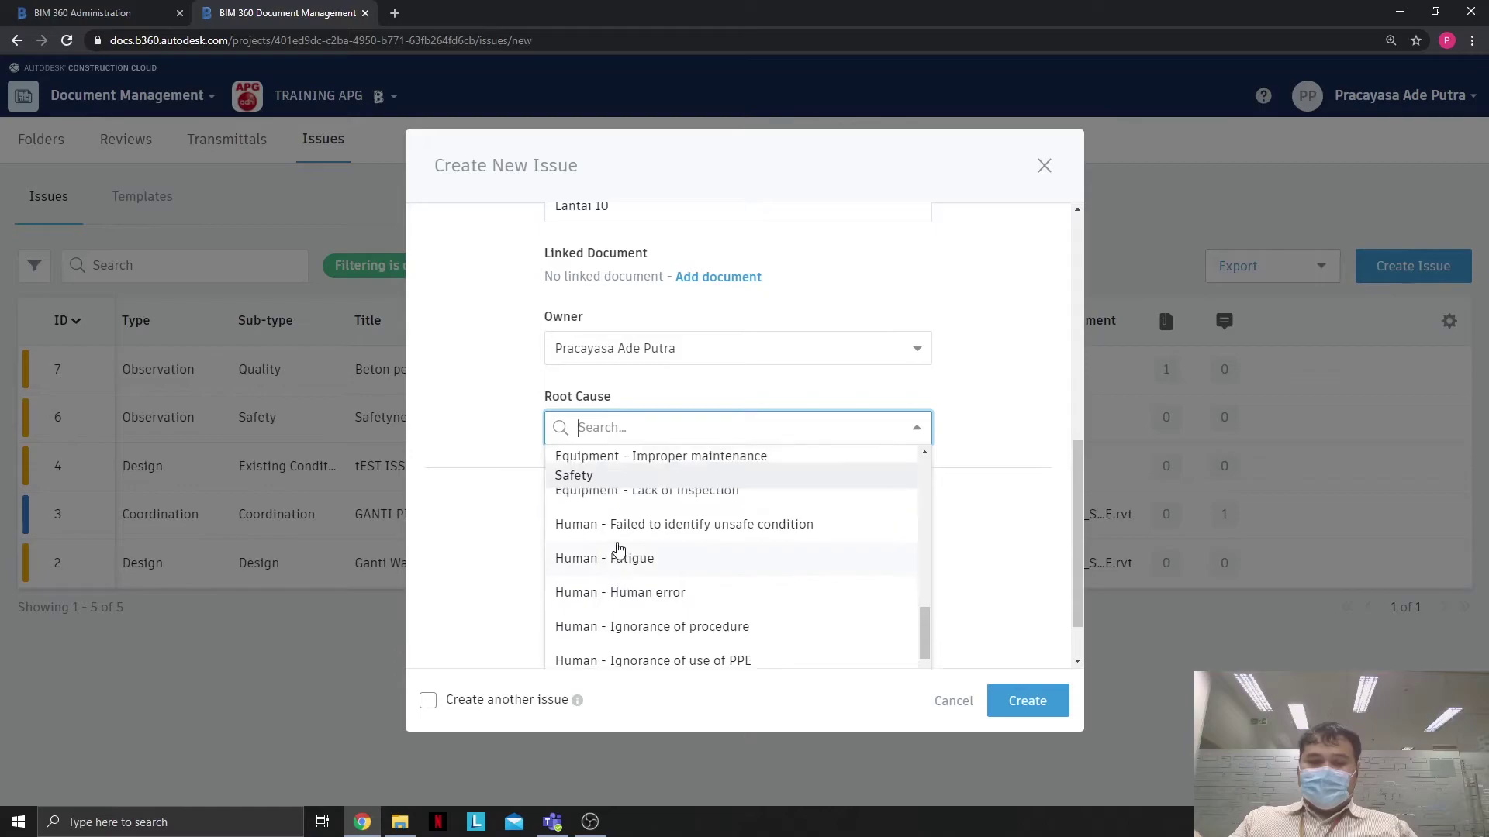
scroll(634, 577, "down", 1)
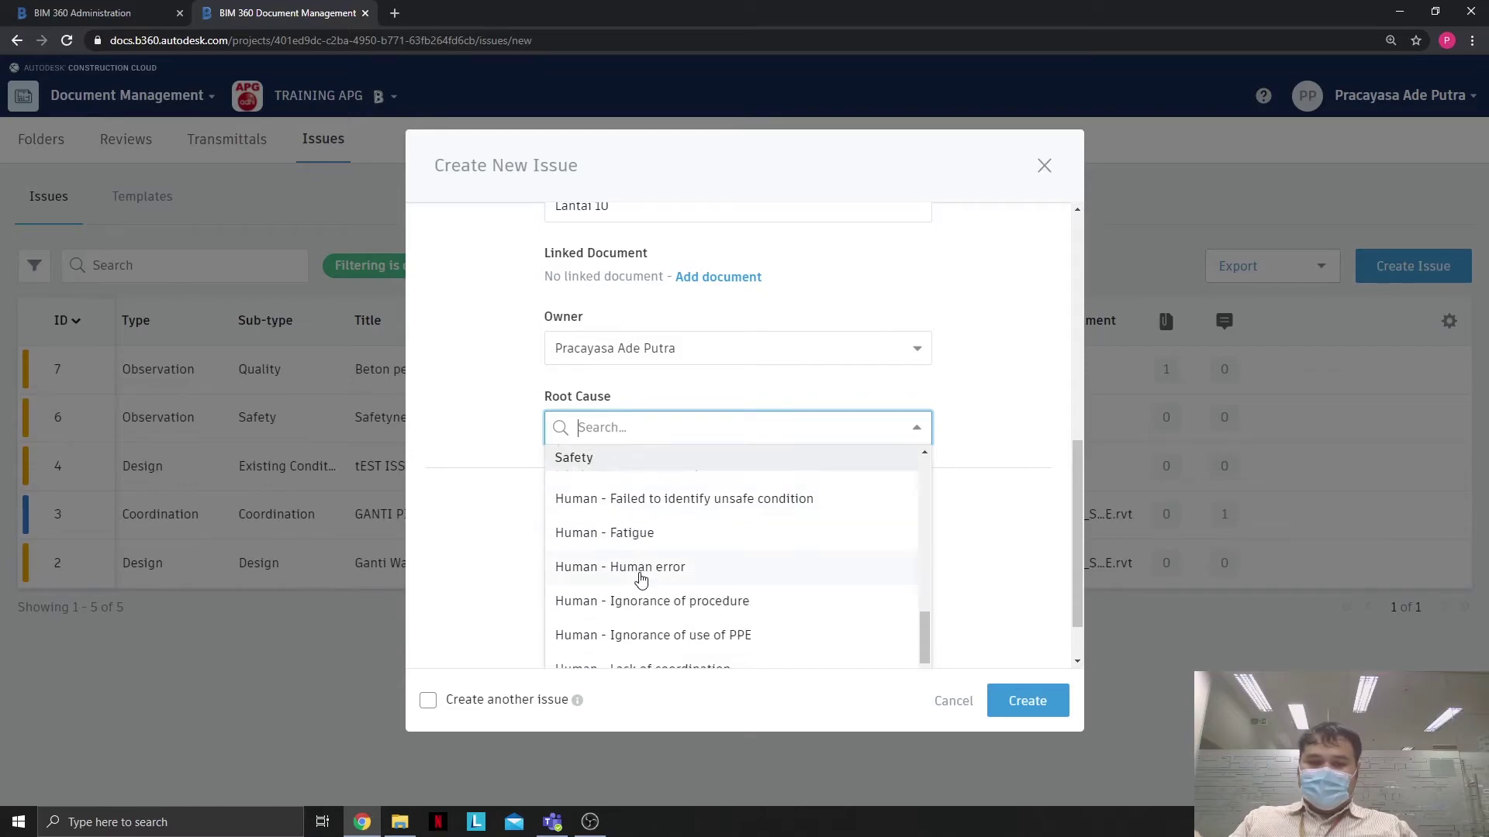
scroll(642, 585, "down", 1)
left_click(676, 522)
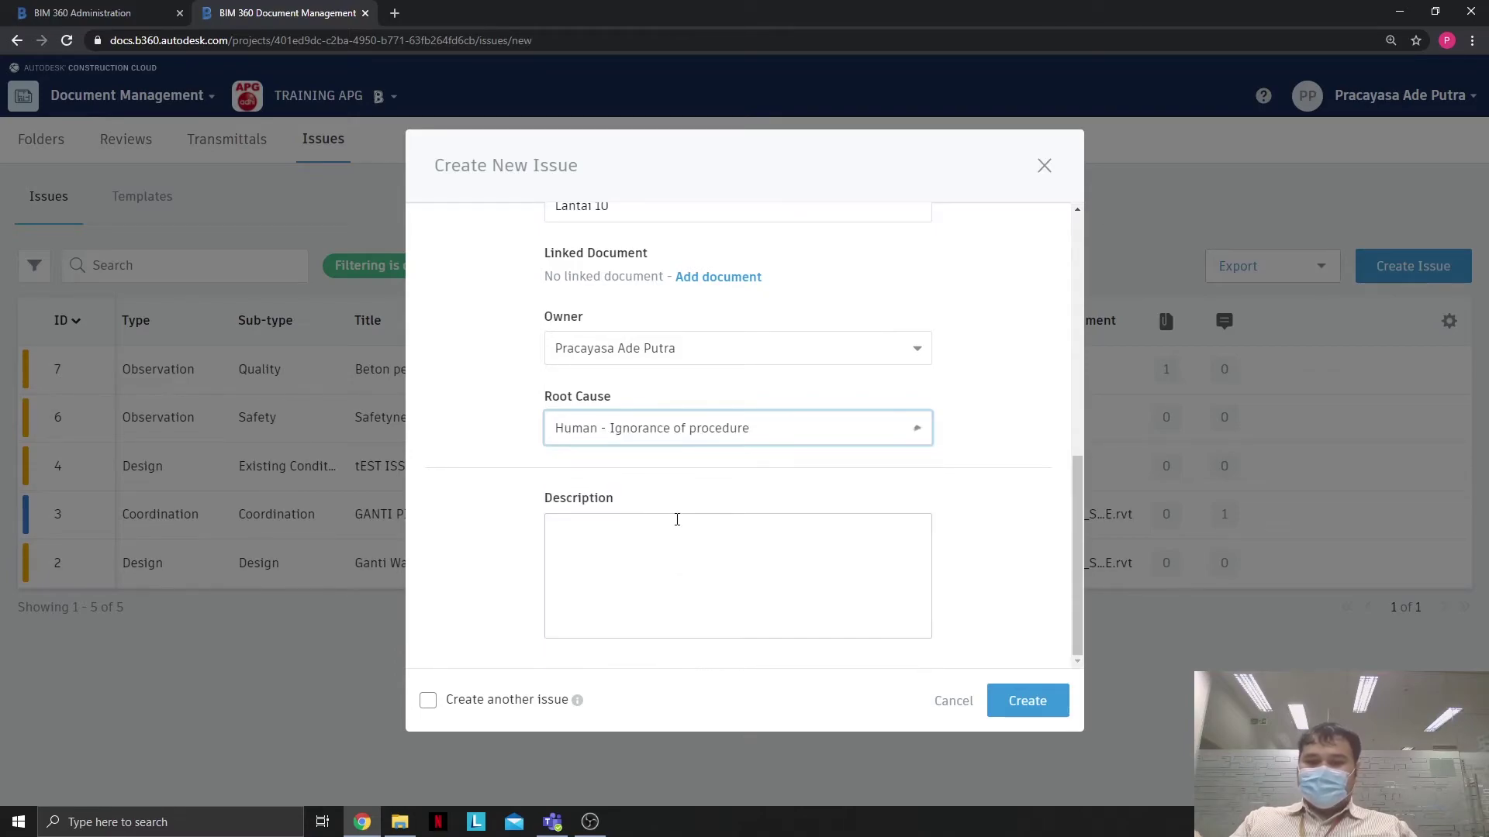
Enter the issue description "Segera ditambahkan, karena membahayakan pekerja"
left_click(733, 557)
type("Segera dit")
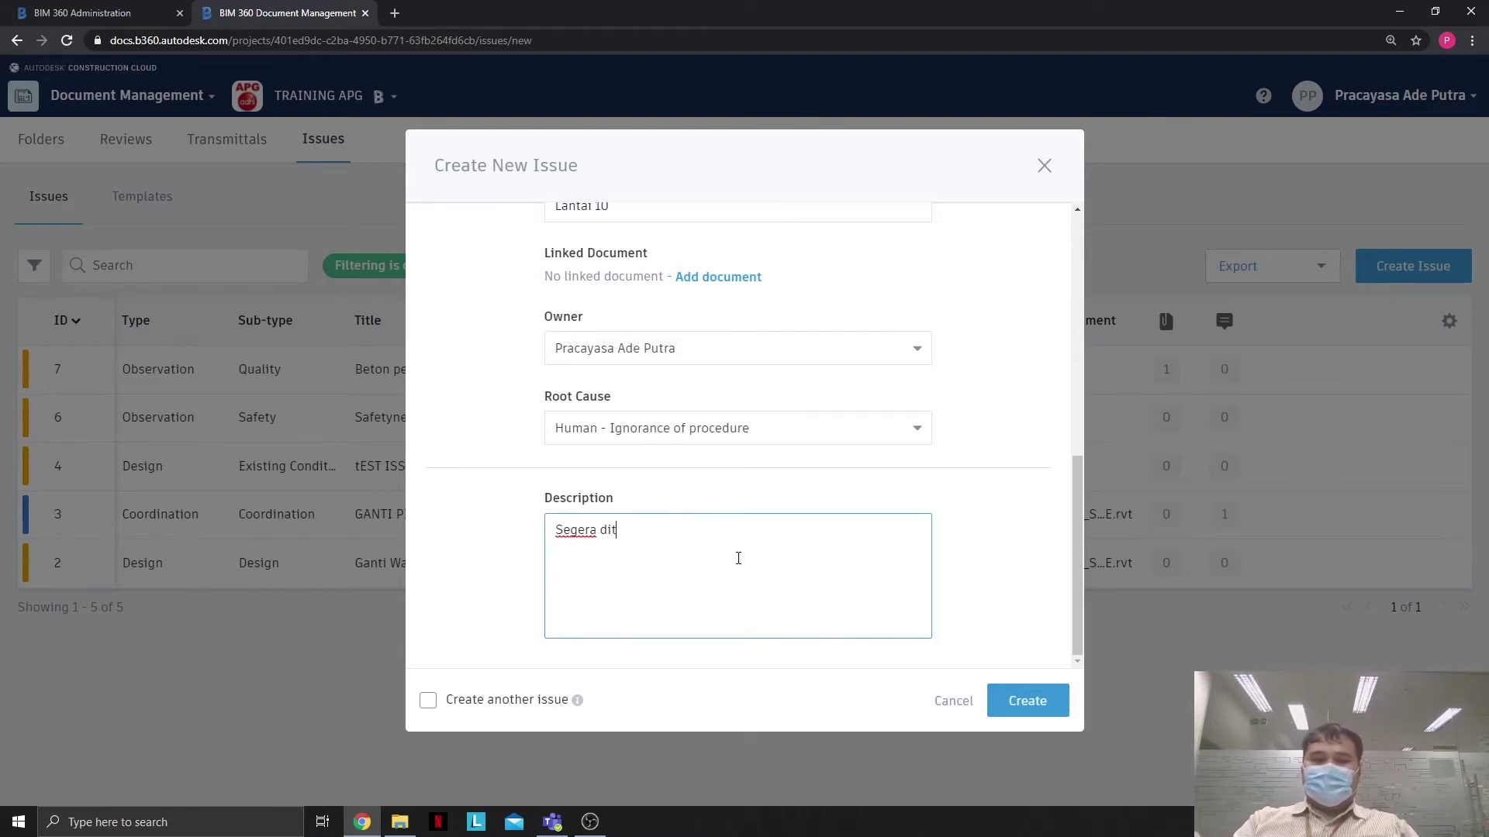
type("ambahkan, karena me")
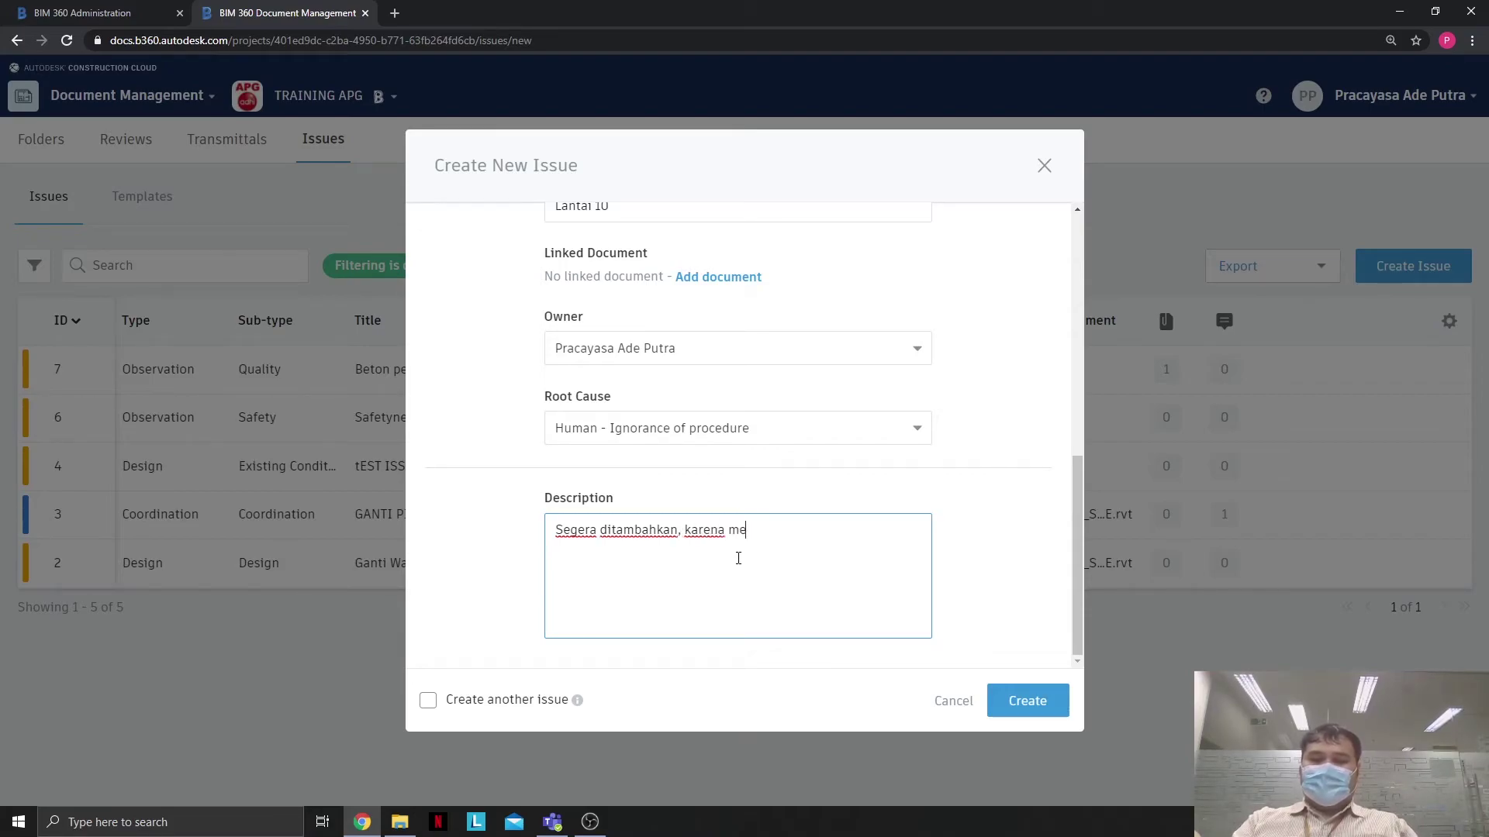
type("mbahayakan pekerja")
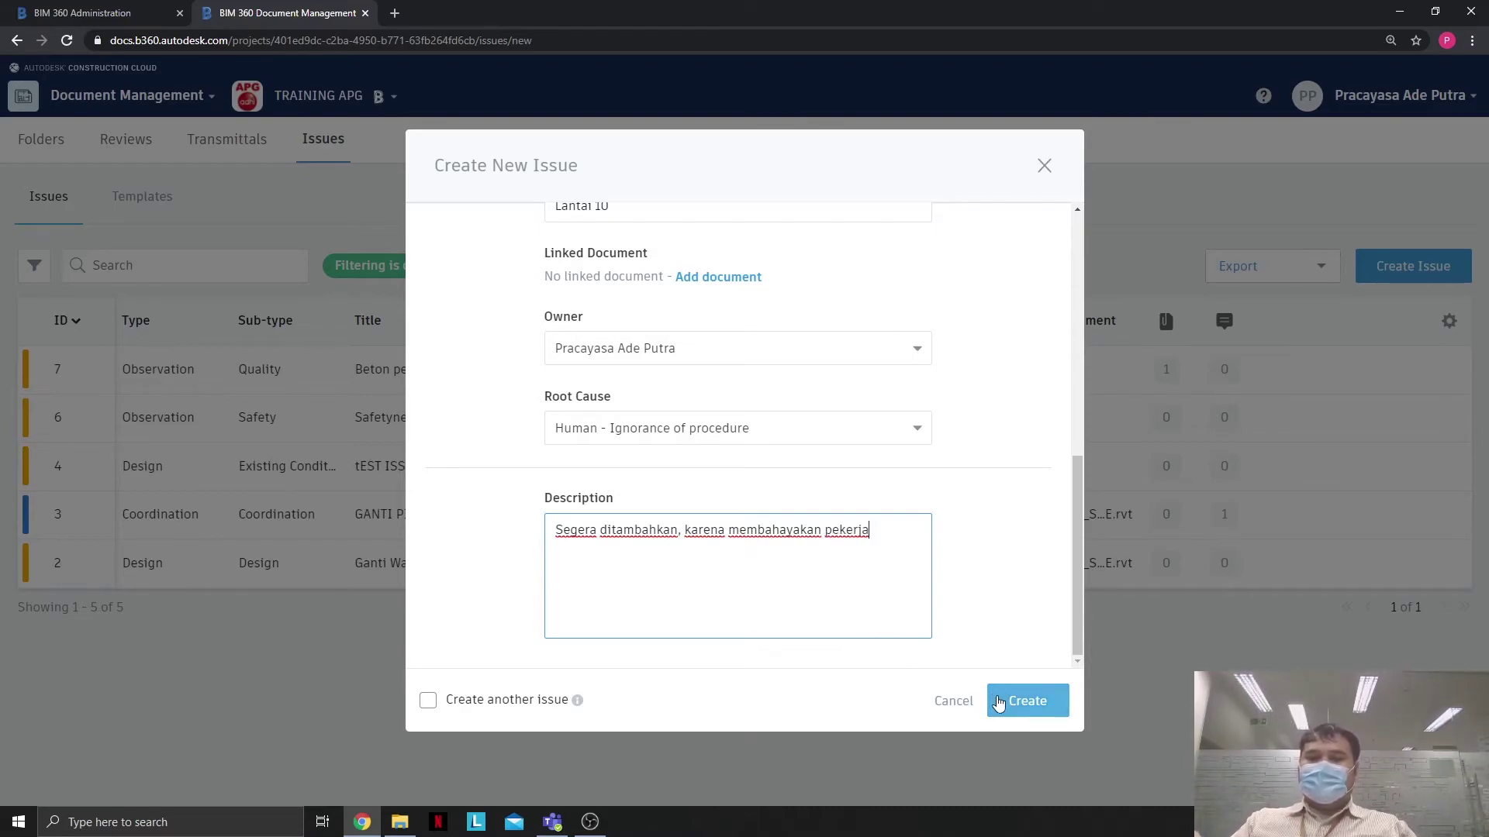
Create the Lantai 10 safety net issue and check its saved details and attachments area
left_click(998, 702)
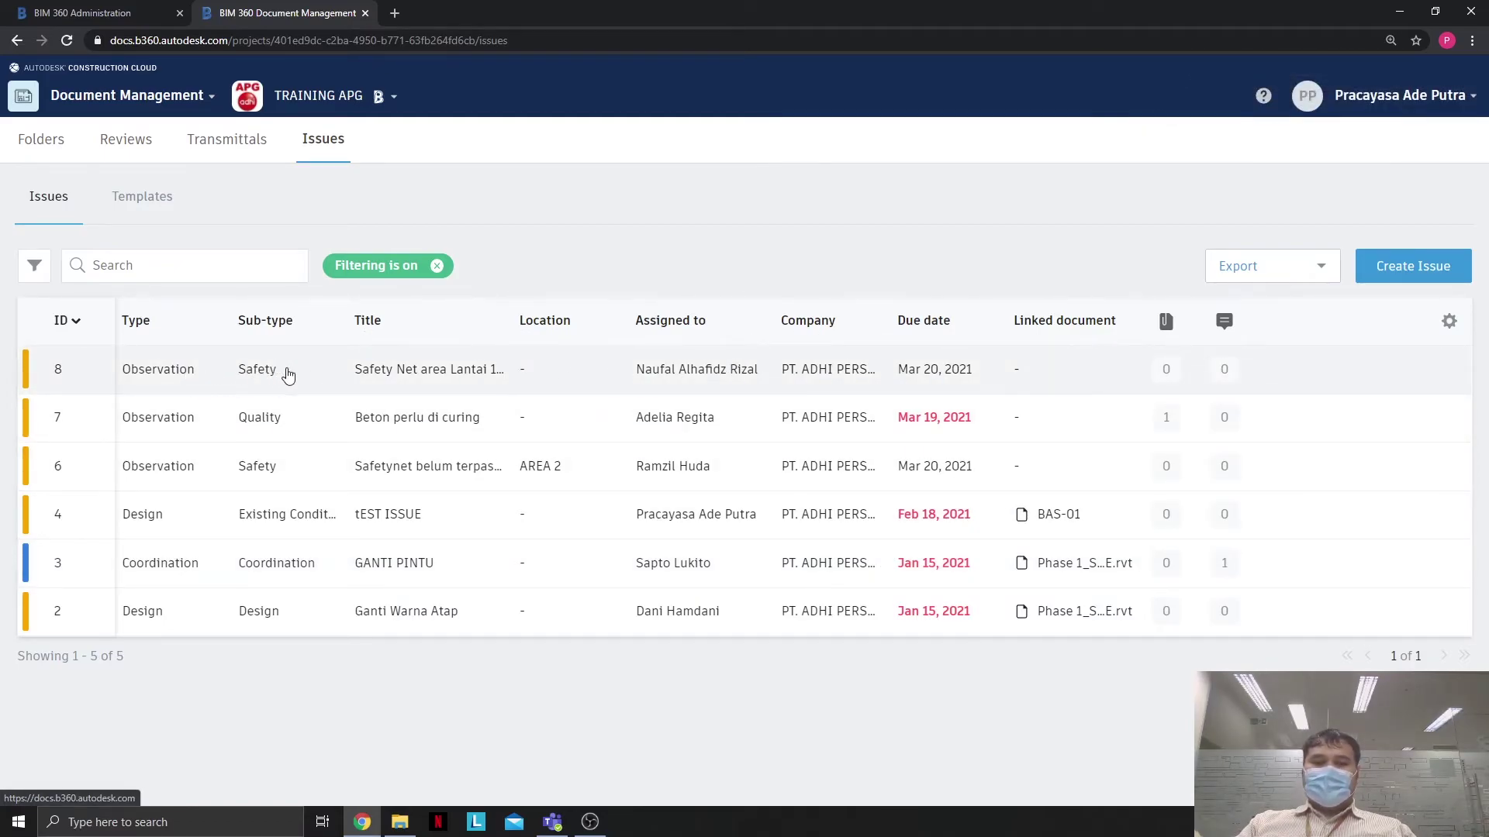
left_click(288, 375)
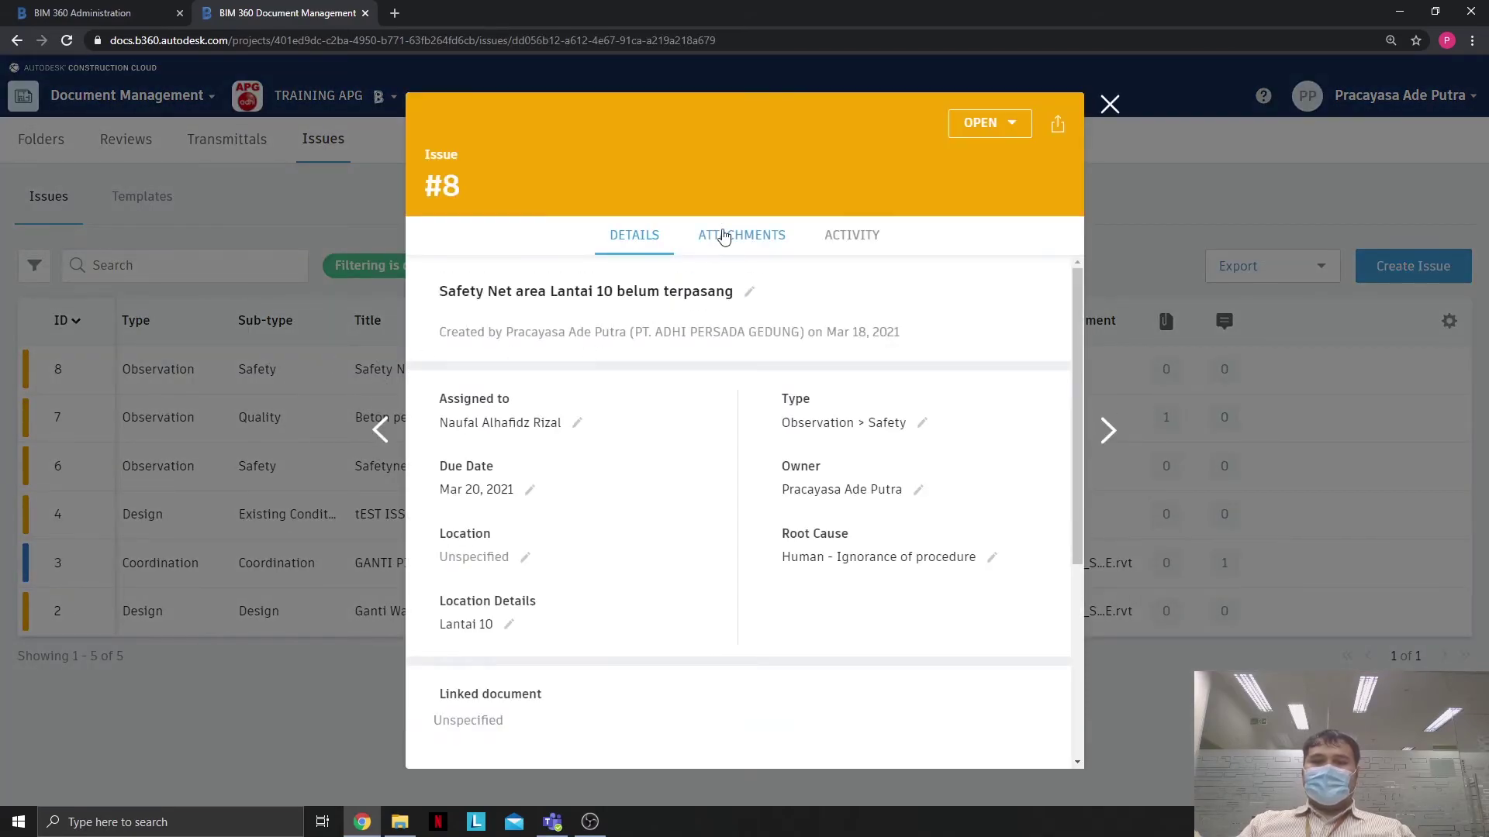
left_click(723, 236)
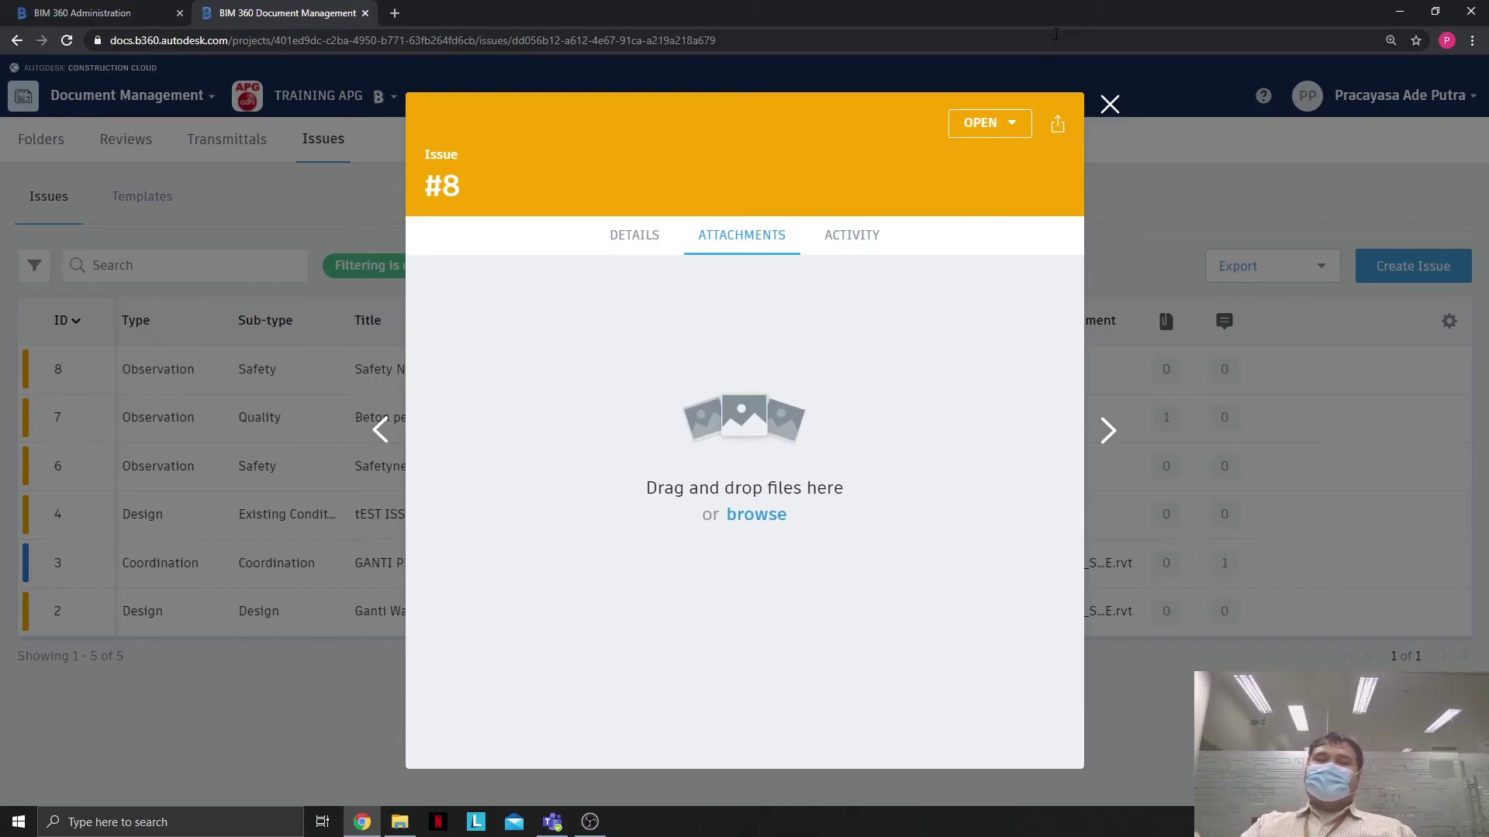
left_click(1113, 114)
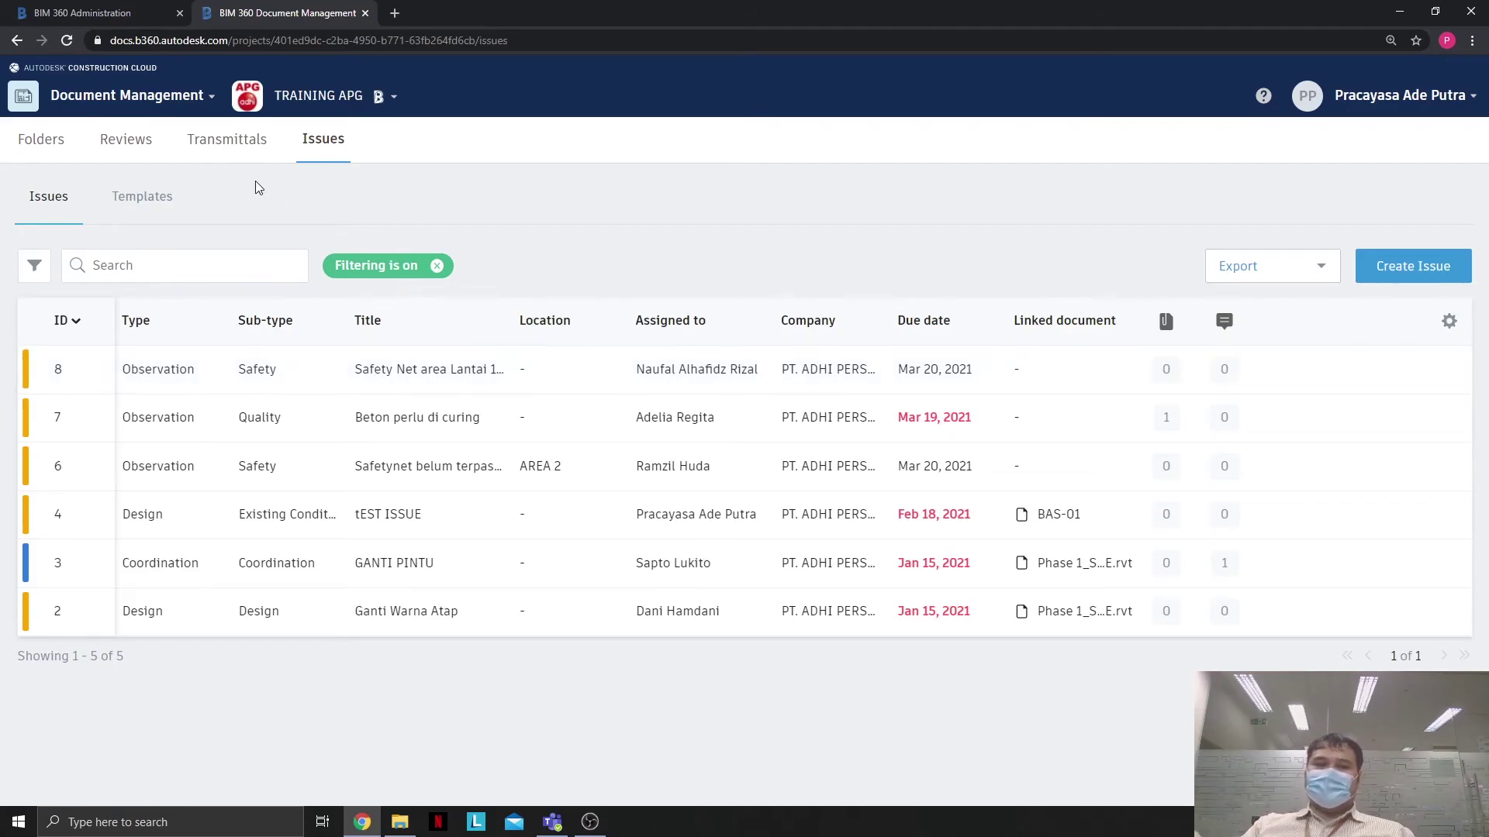
In the Project Admin locations, add a new location named "Basement 2" under Project
left_click(172, 101)
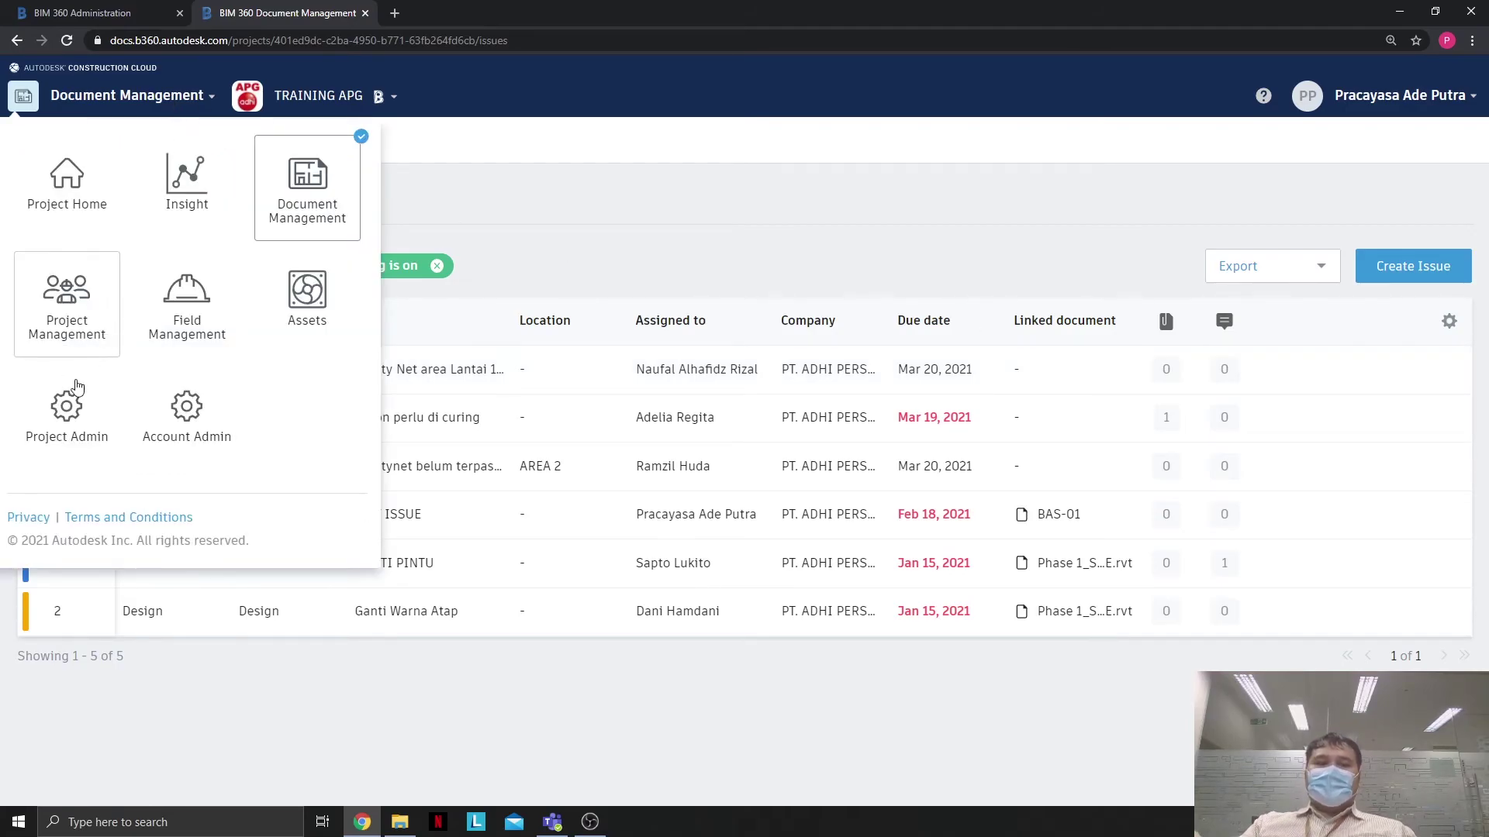
left_click(67, 425)
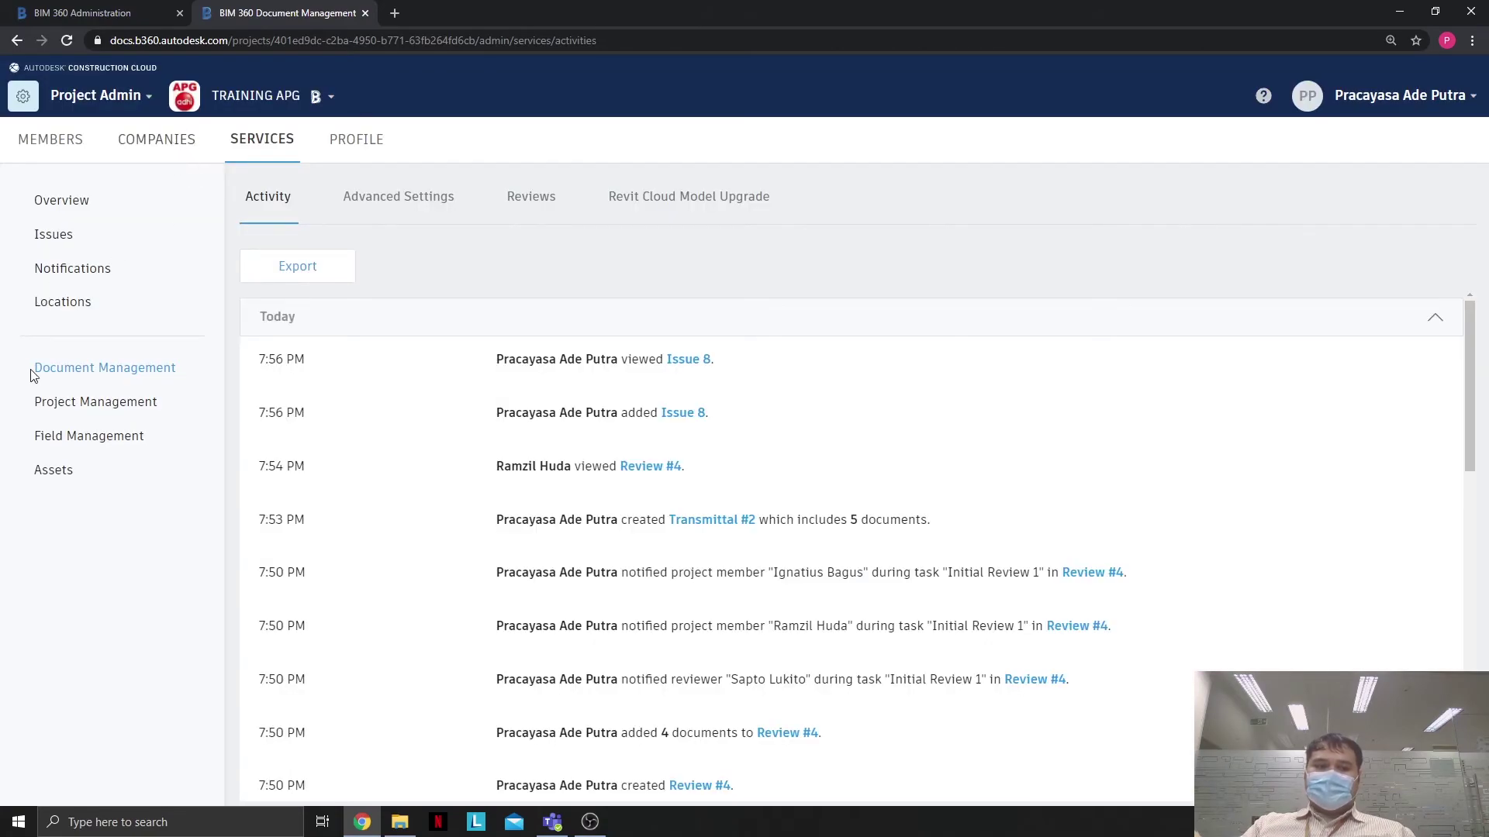
left_click(68, 303)
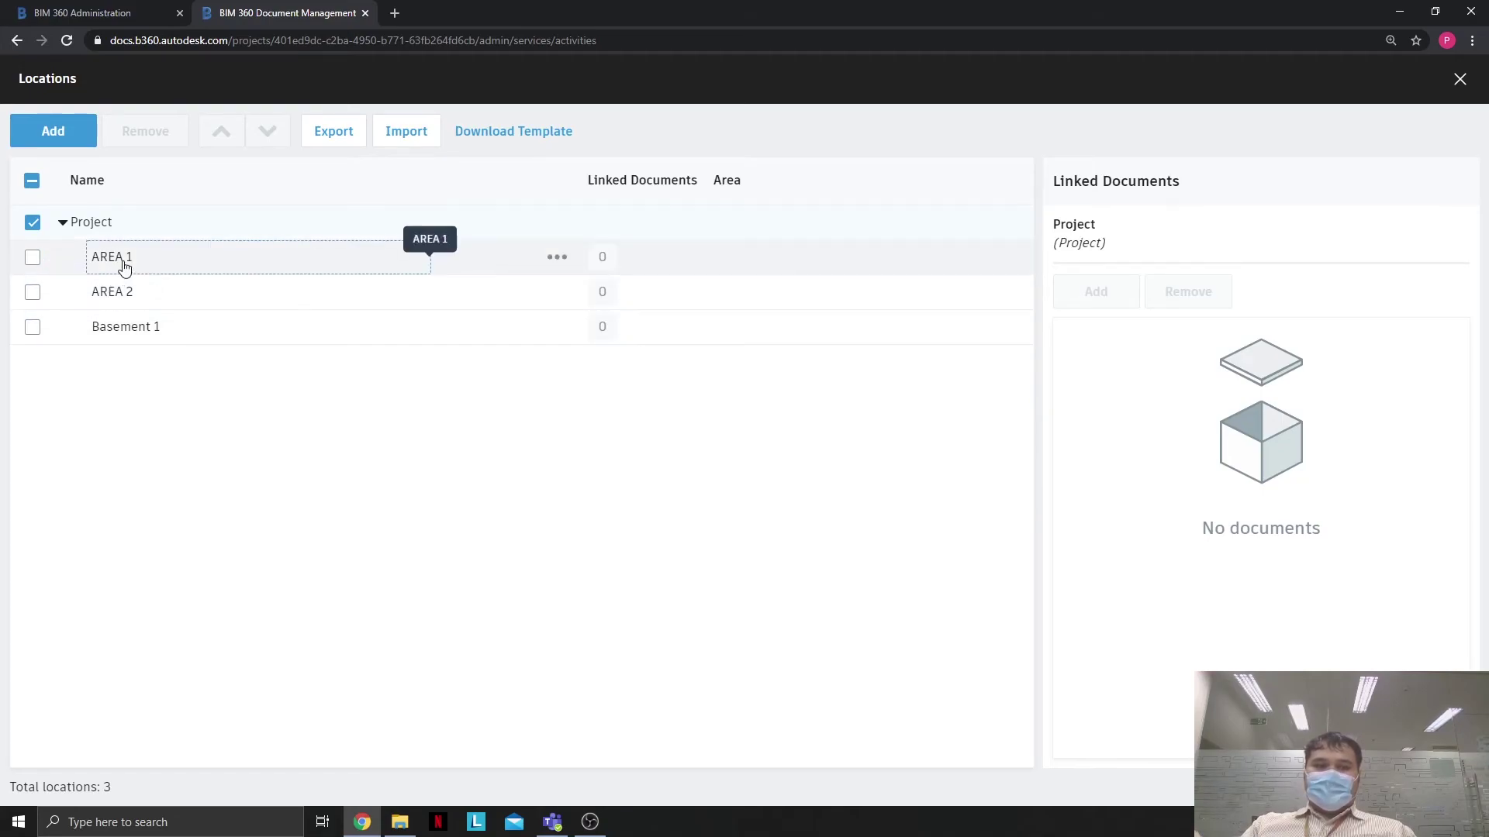
left_click(55, 131)
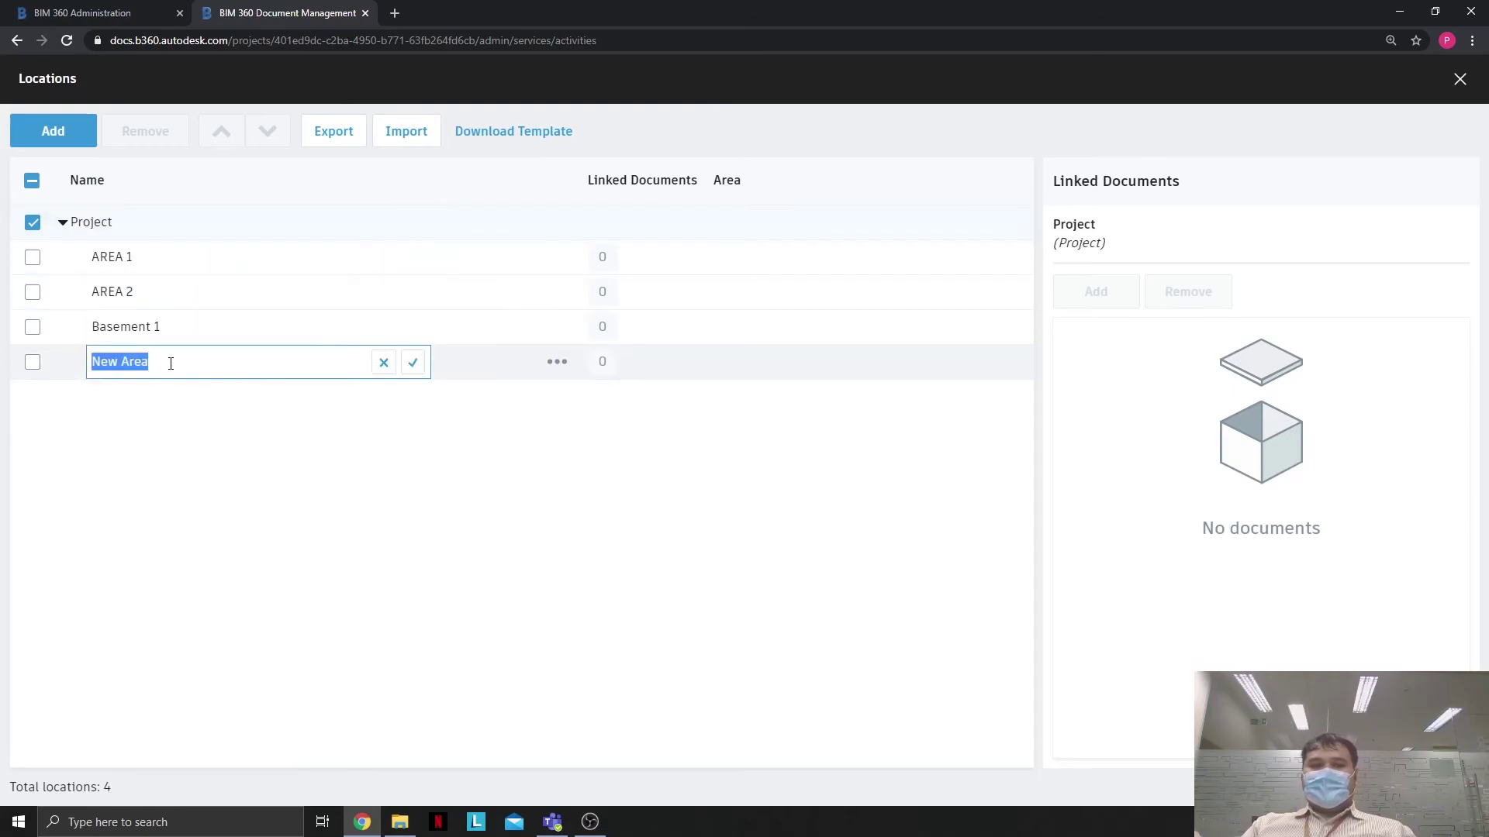
left_click(170, 362)
left_click_drag(176, 360, 71, 362)
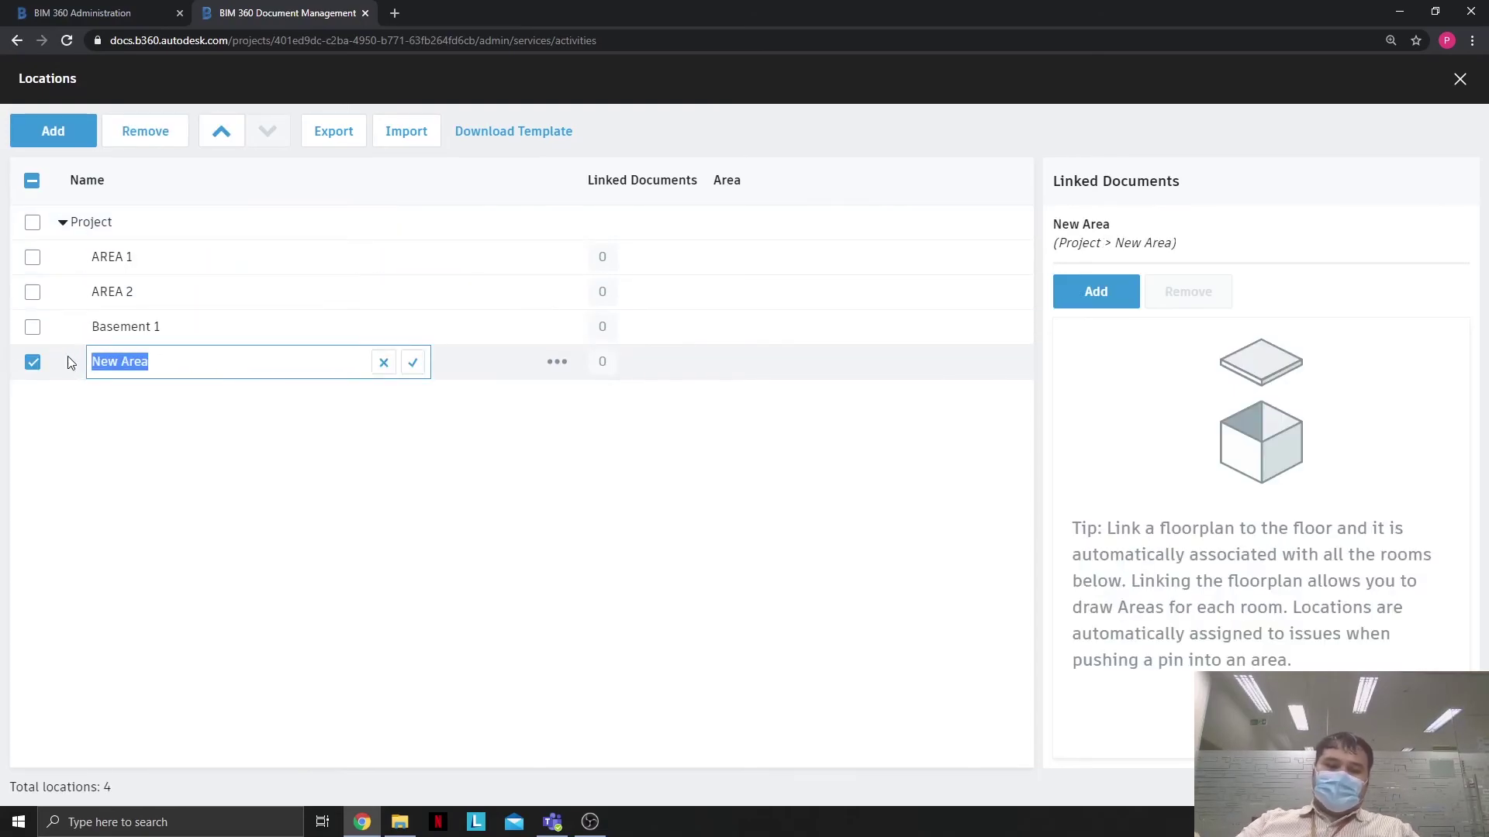
type("Base")
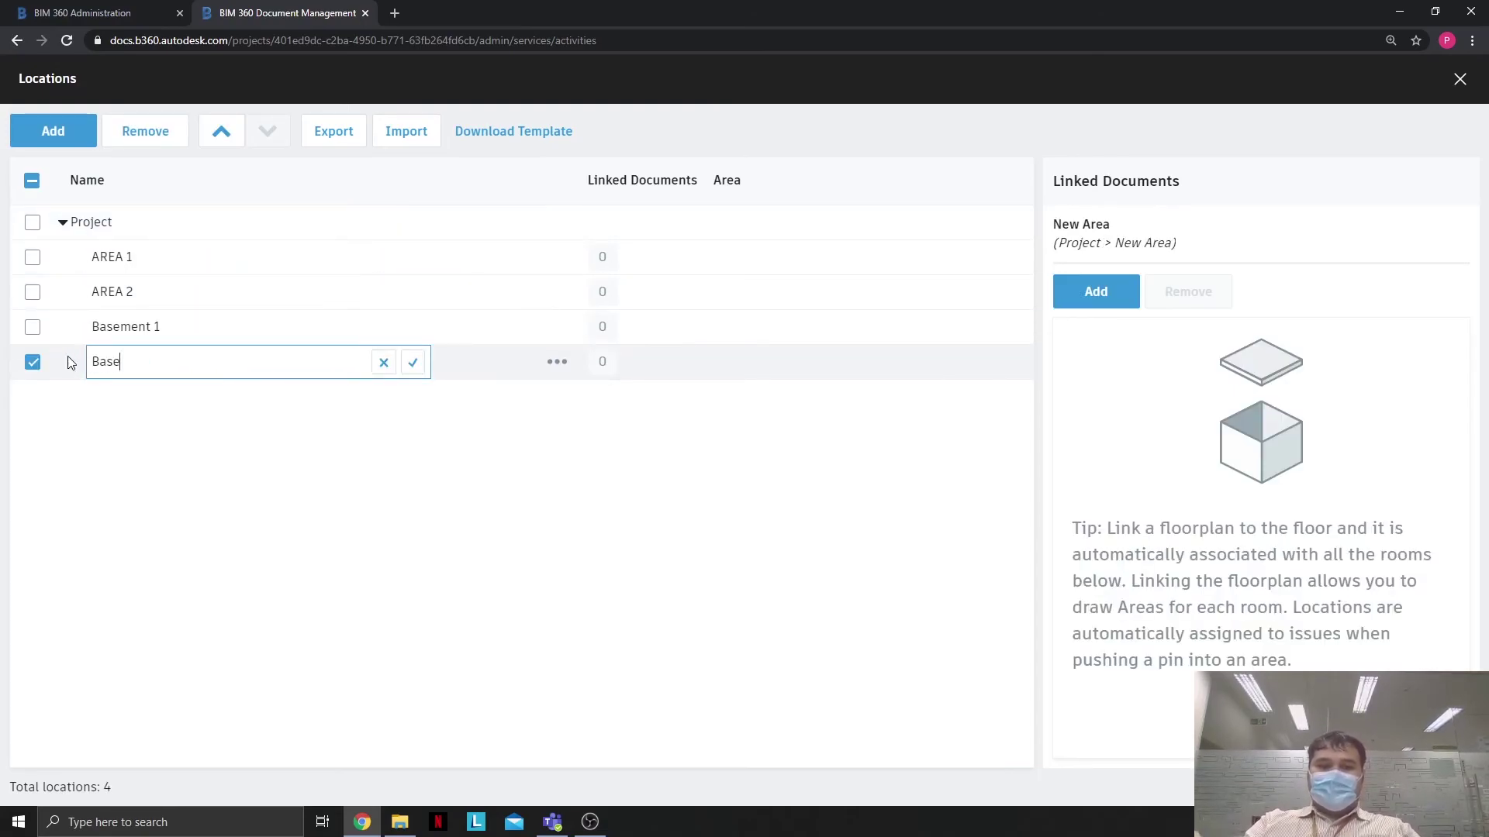
type("ment 2")
key("Return")
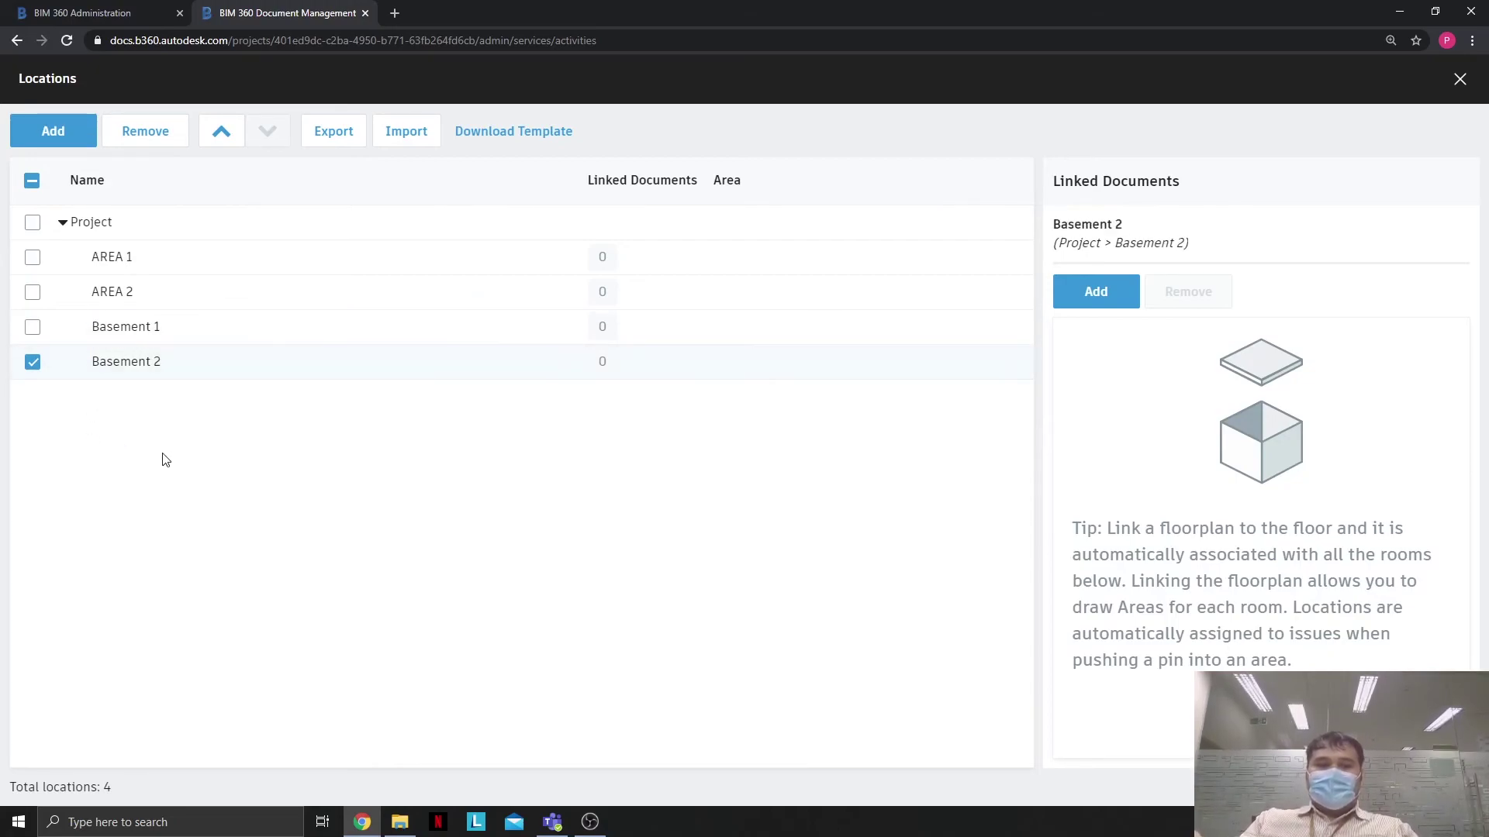
Move the Basement 2 location above Basement 1, deselect it and close the locations list
left_click(172, 361)
left_click(287, 440)
left_click(351, 363)
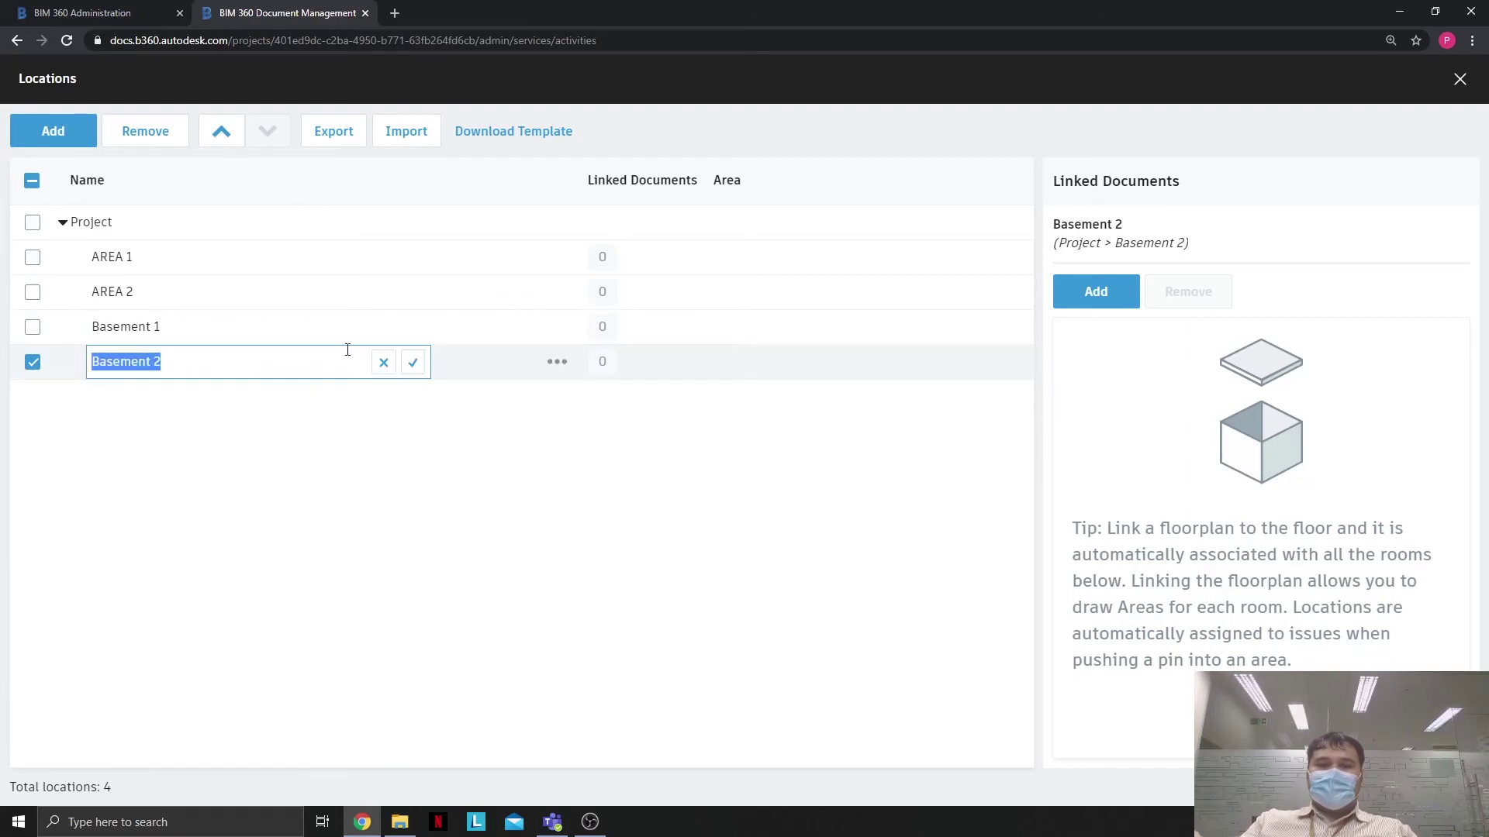
left_click(226, 133)
left_click(228, 134)
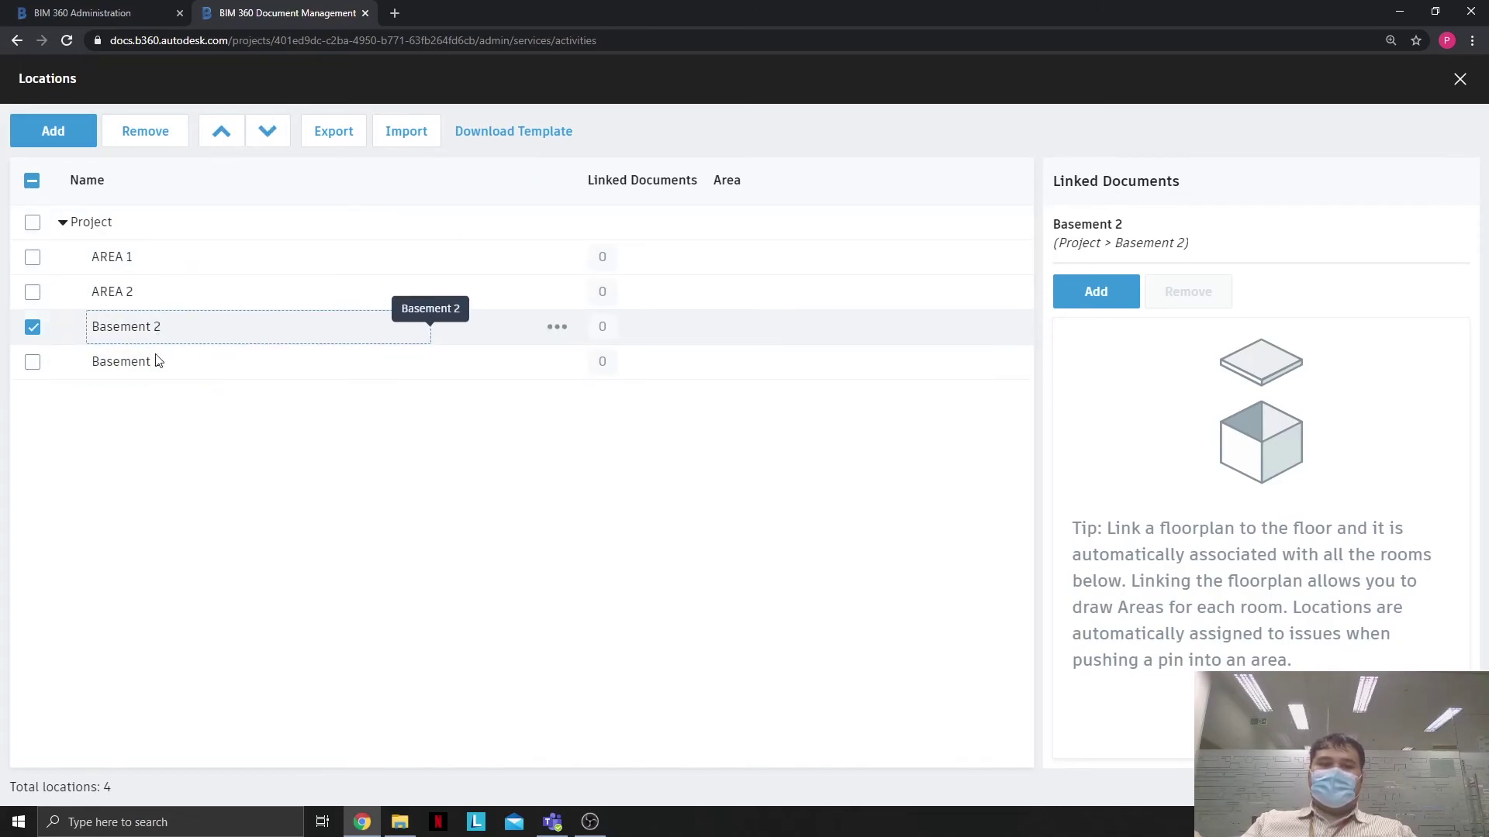
left_click(32, 327)
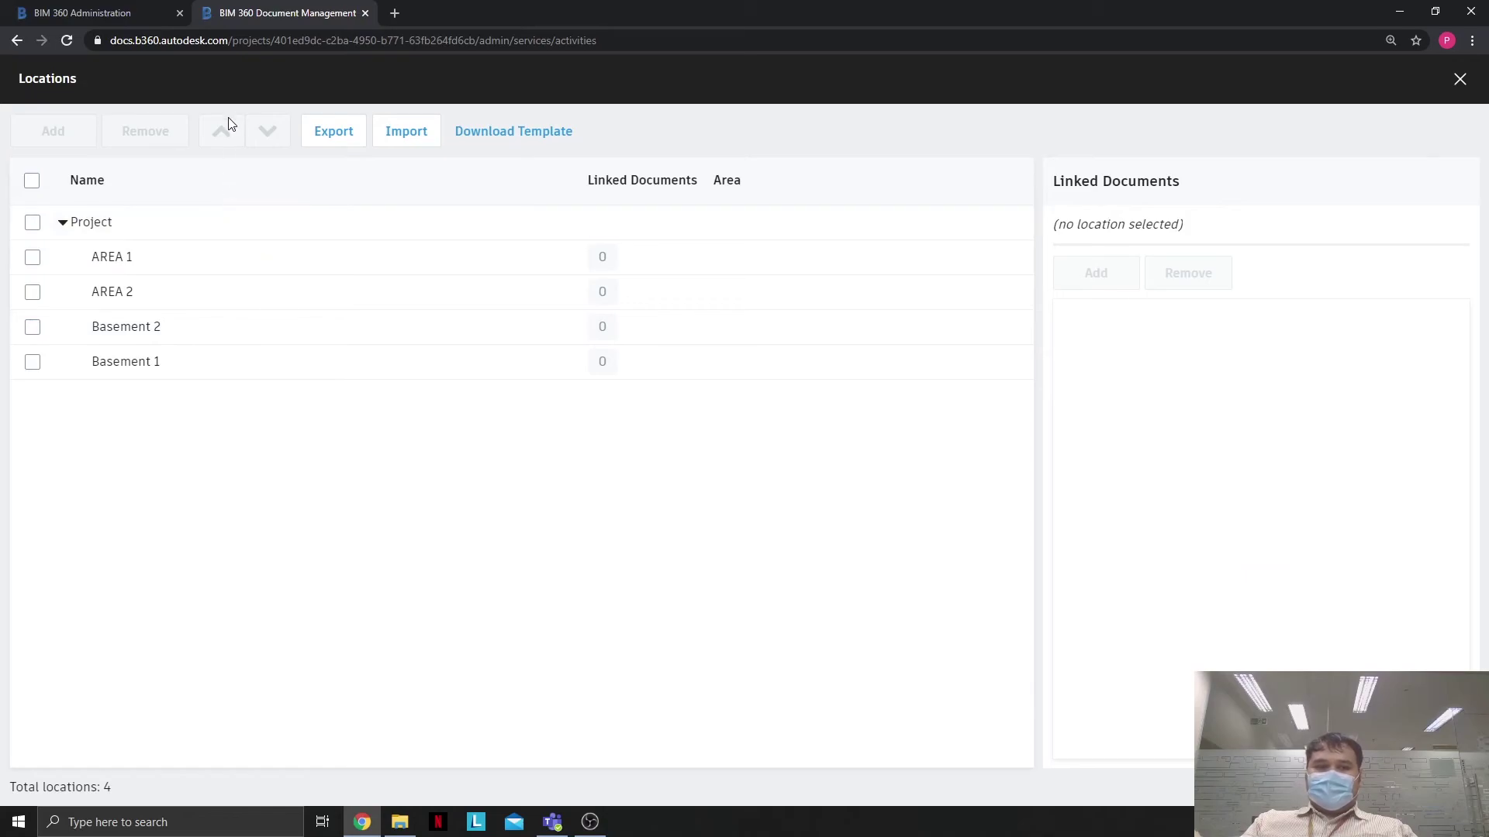
left_click(1458, 81)
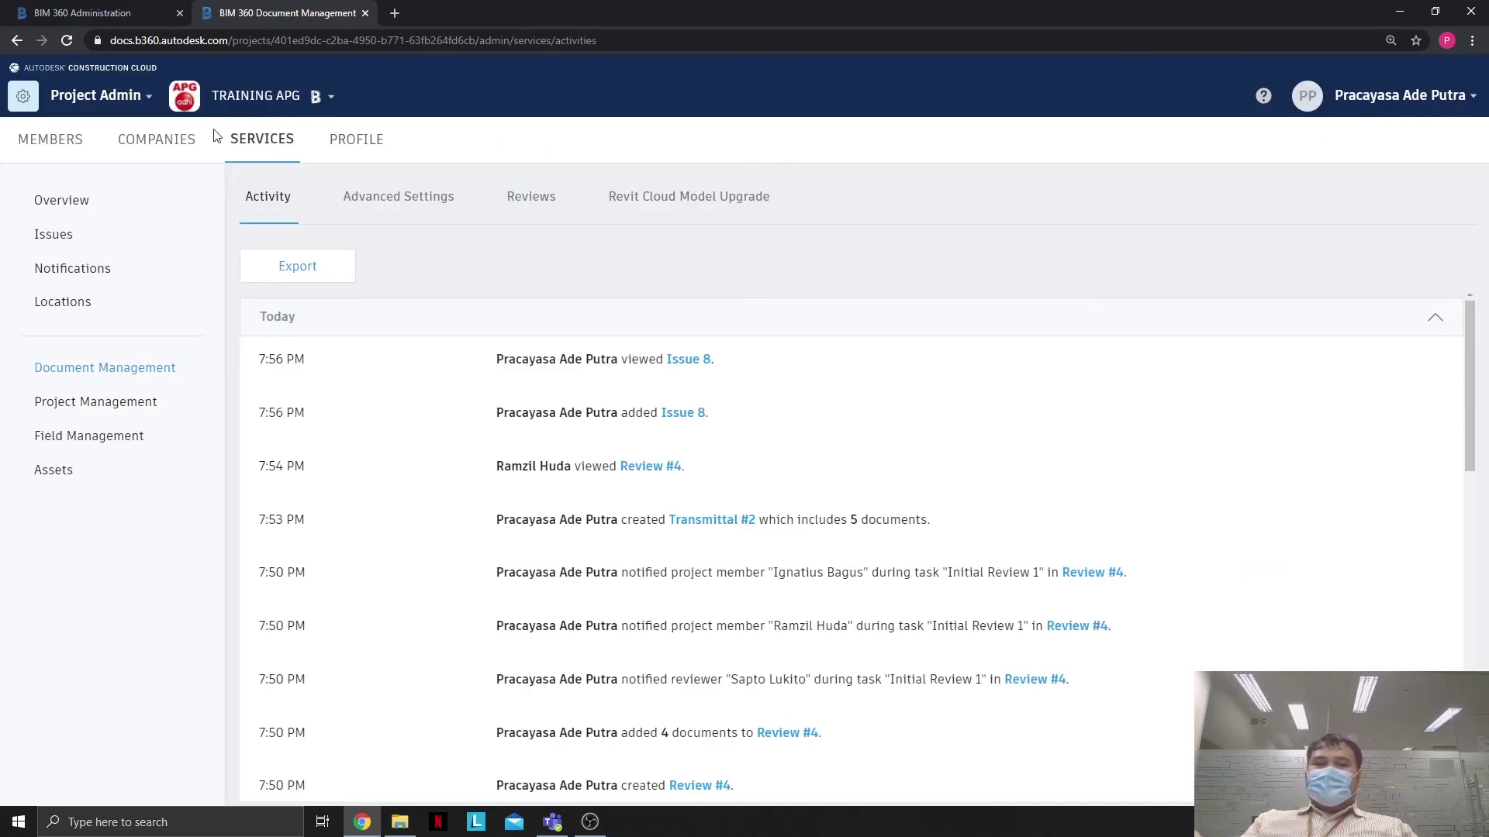
Return to Document Management and open the permissions of the Project Files folder 02B SHARED IN OWNER
left_click(145, 109)
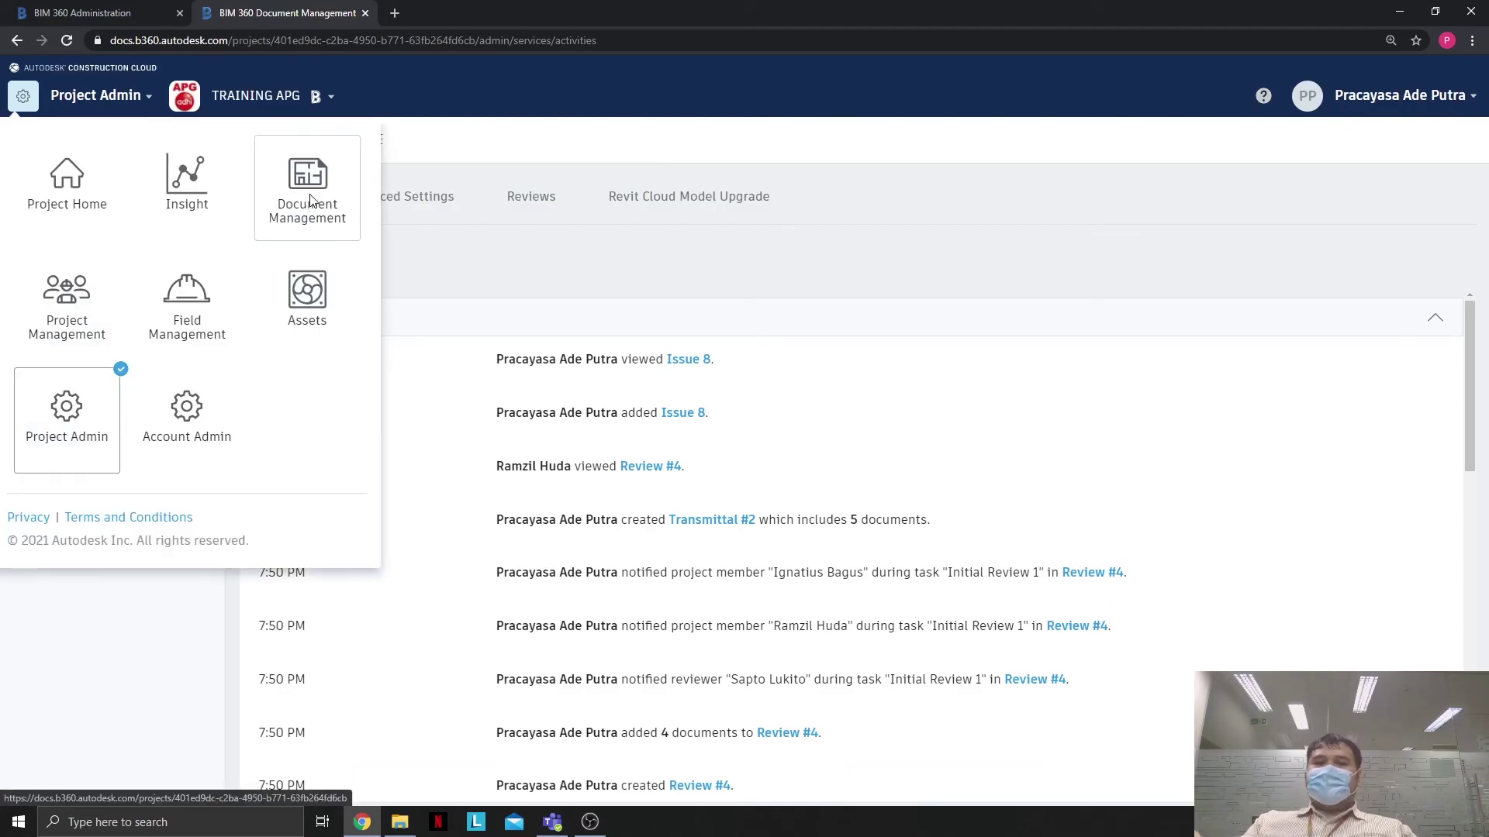
left_click(309, 194)
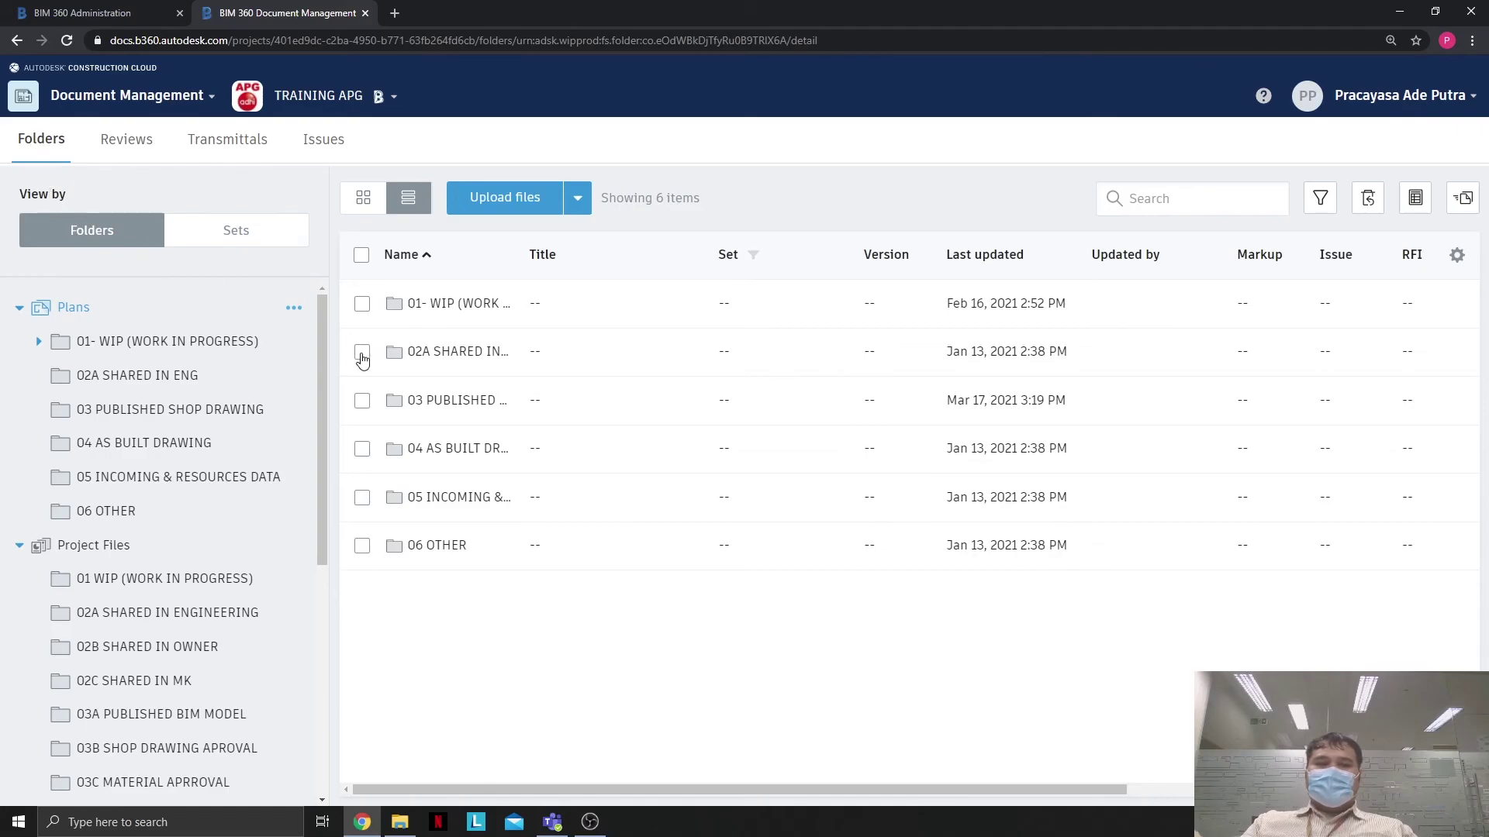
scroll(234, 341, "down", 5)
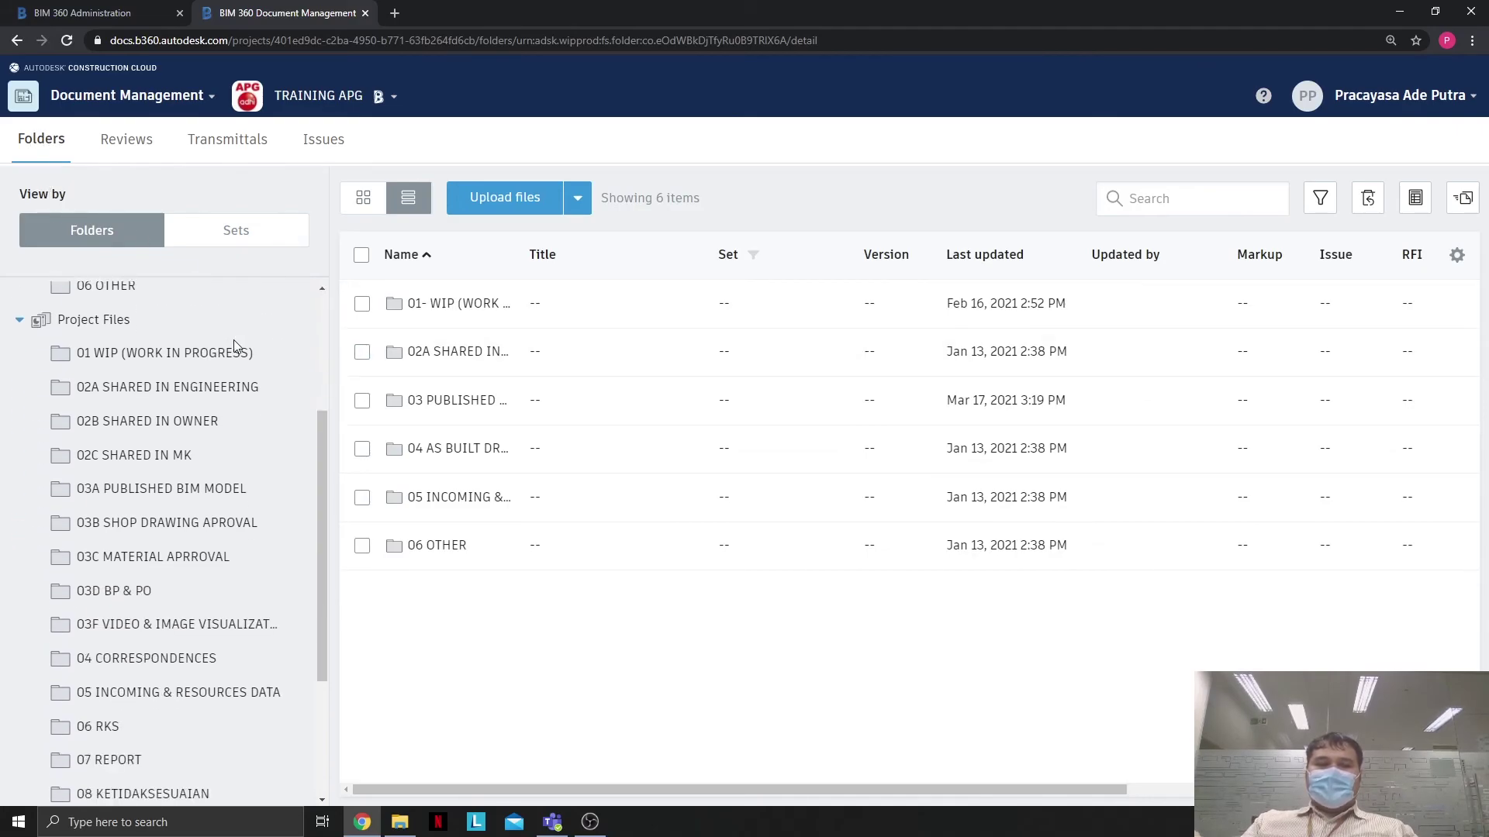
scroll(215, 448, "up", 2)
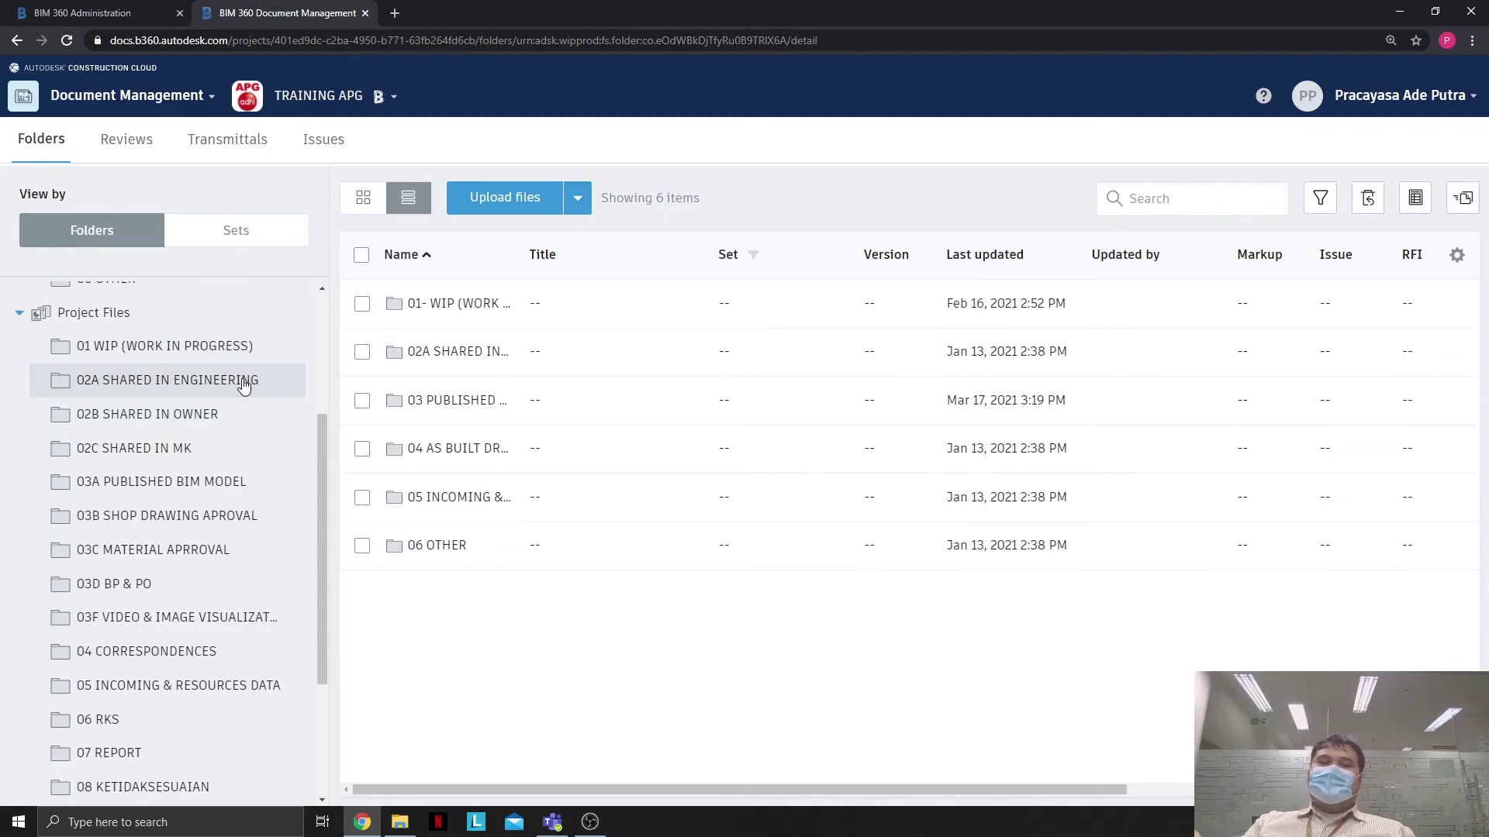
left_click(156, 383)
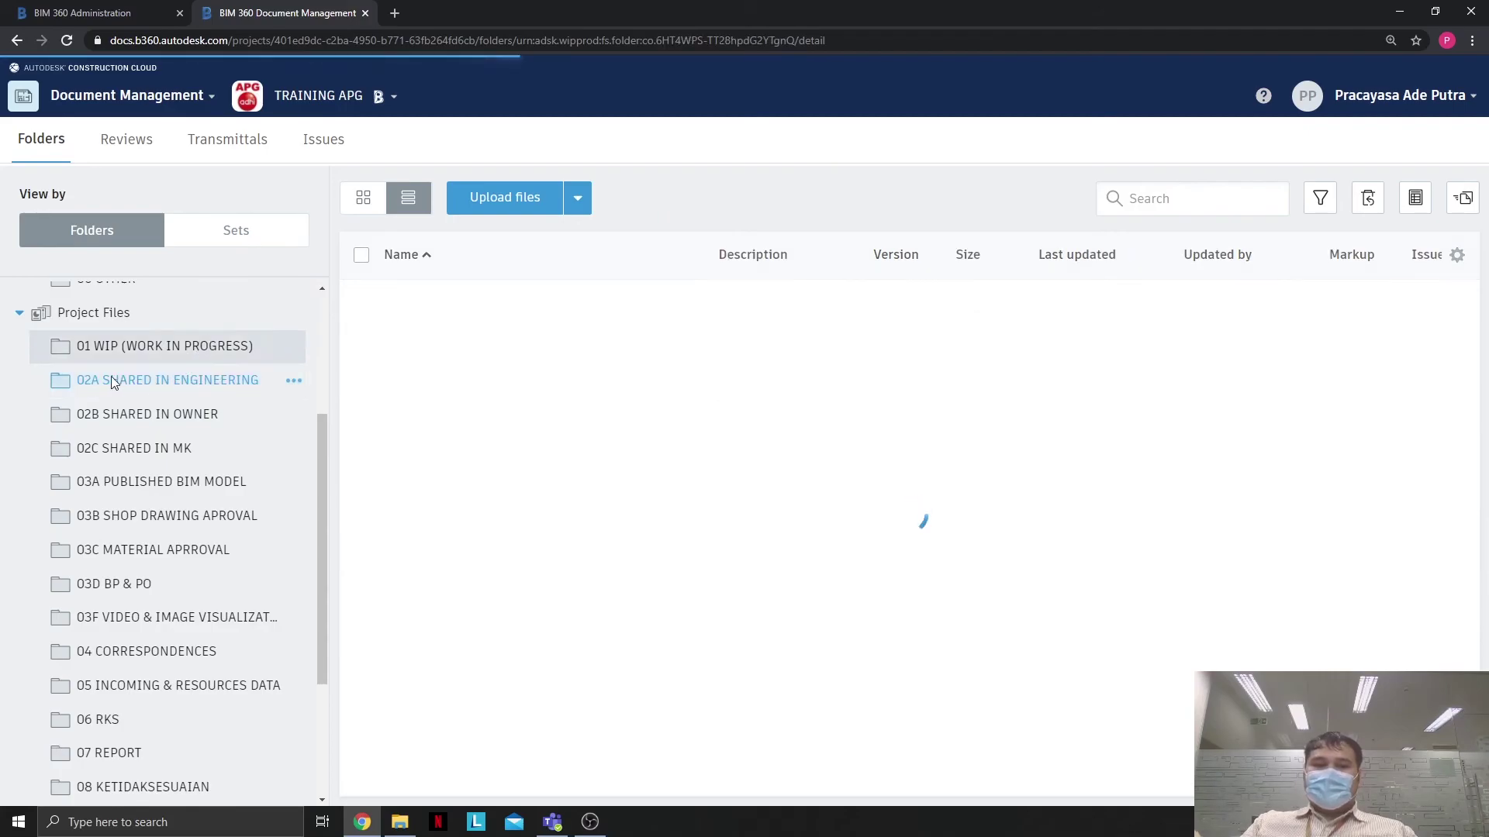
left_click(217, 430)
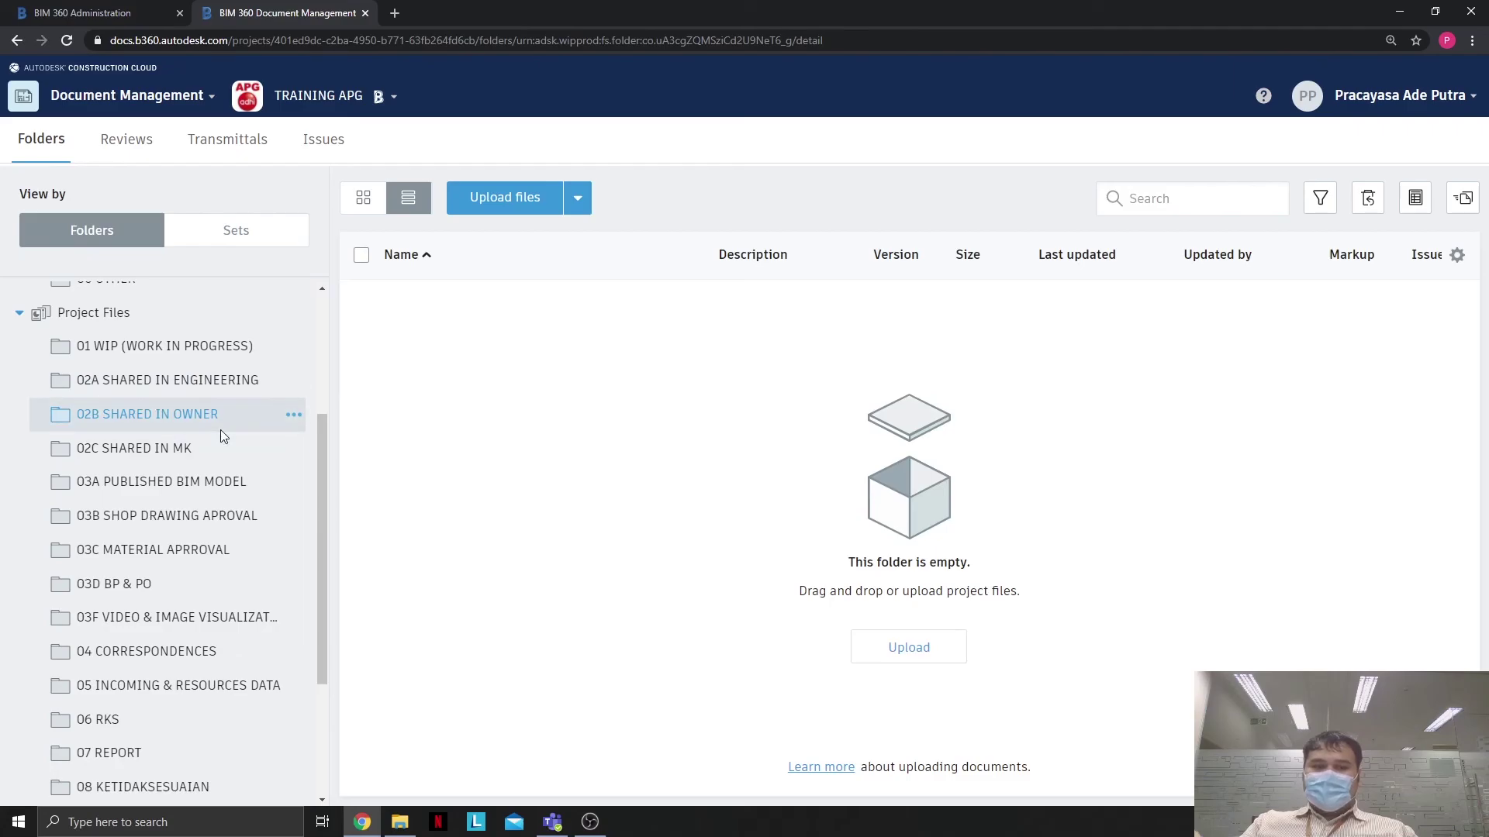
left_click(294, 417)
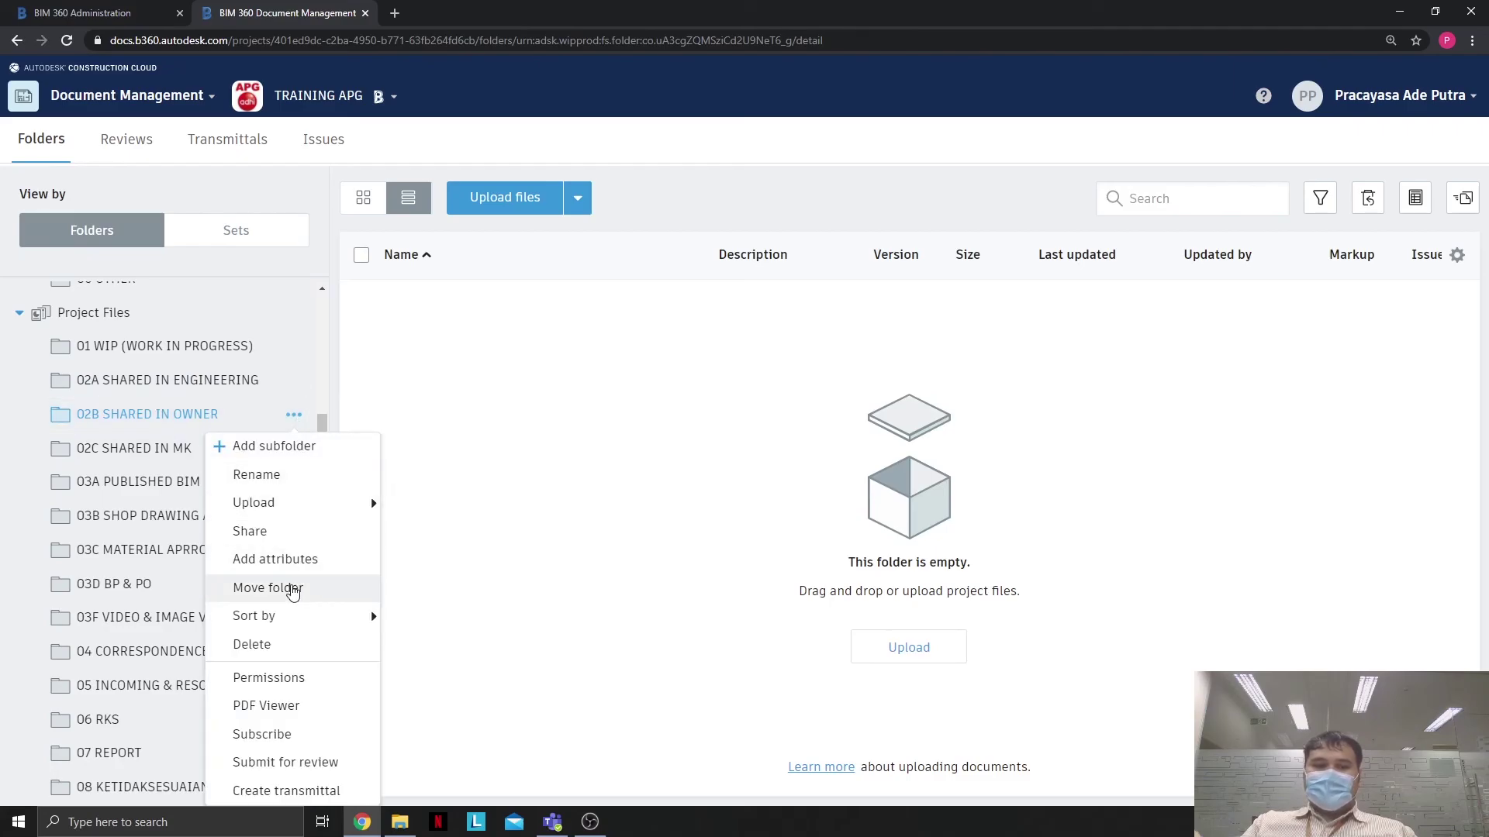
left_click(281, 684)
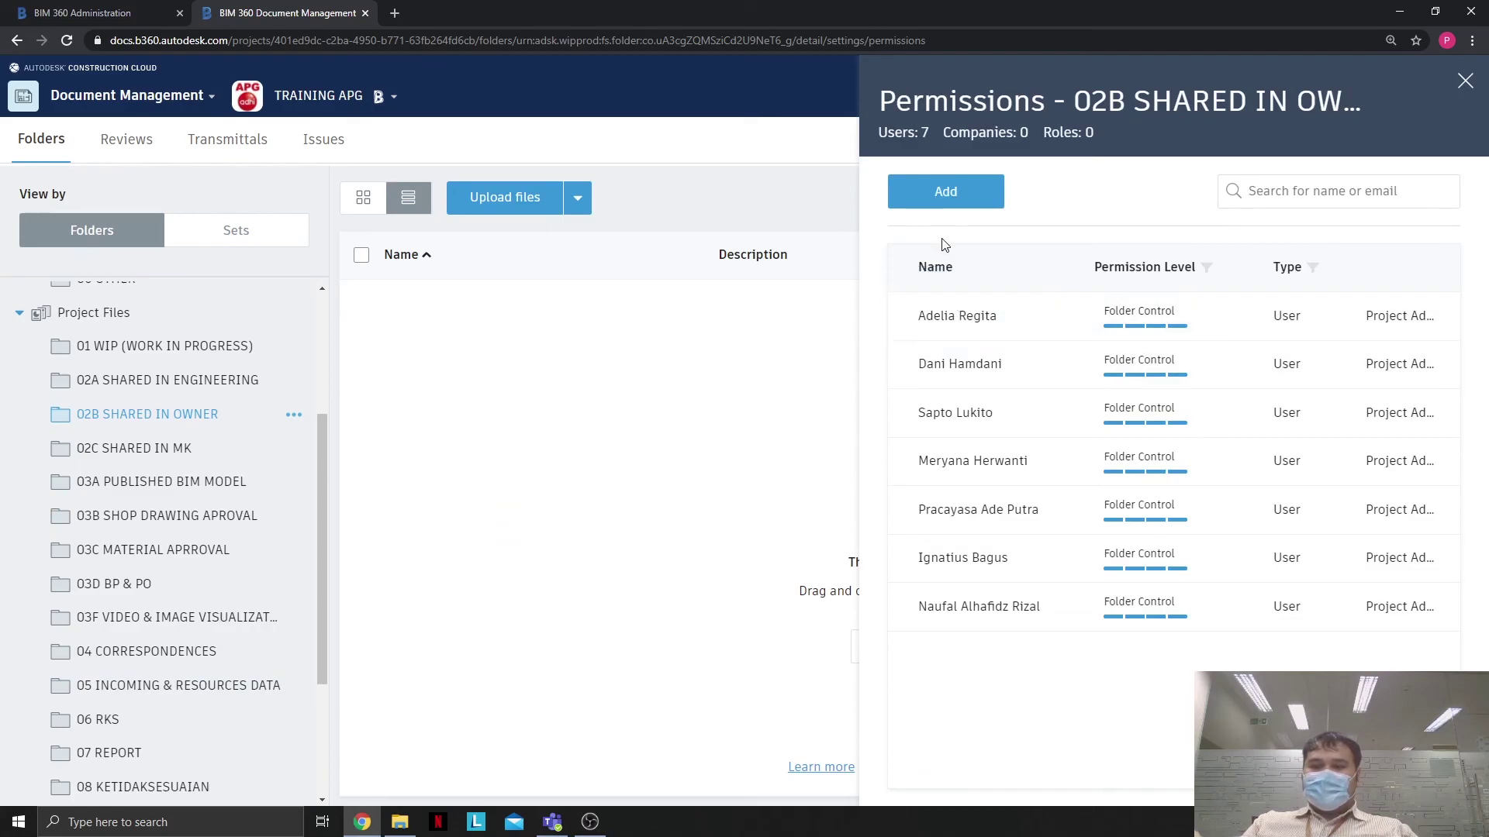
Grant the selectable project member matching "ra" the View+Download permission level on the 02B SHARED IN OWNER folder
left_click(960, 202)
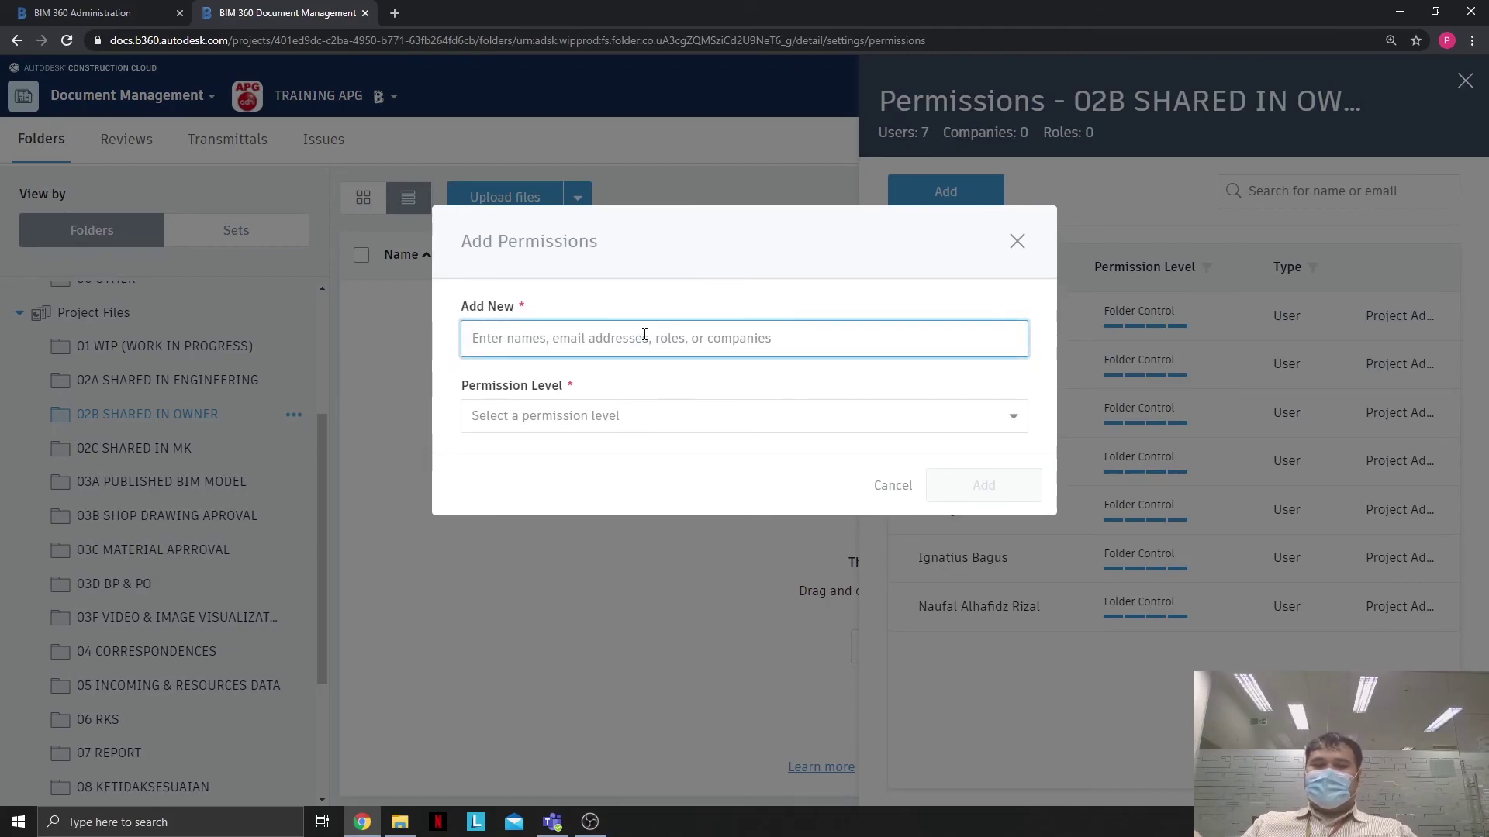
type("ra")
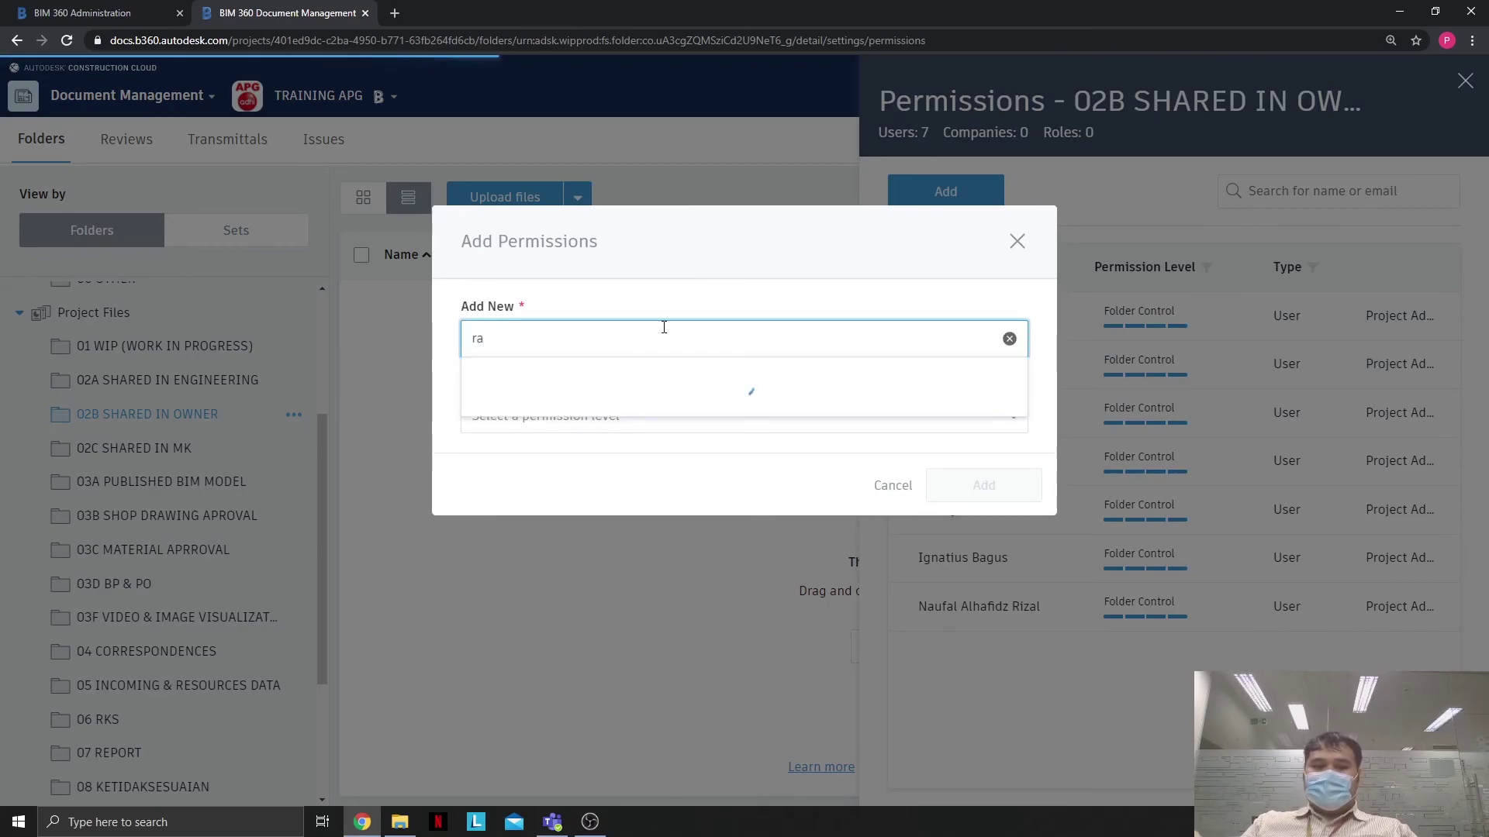
left_click(480, 456)
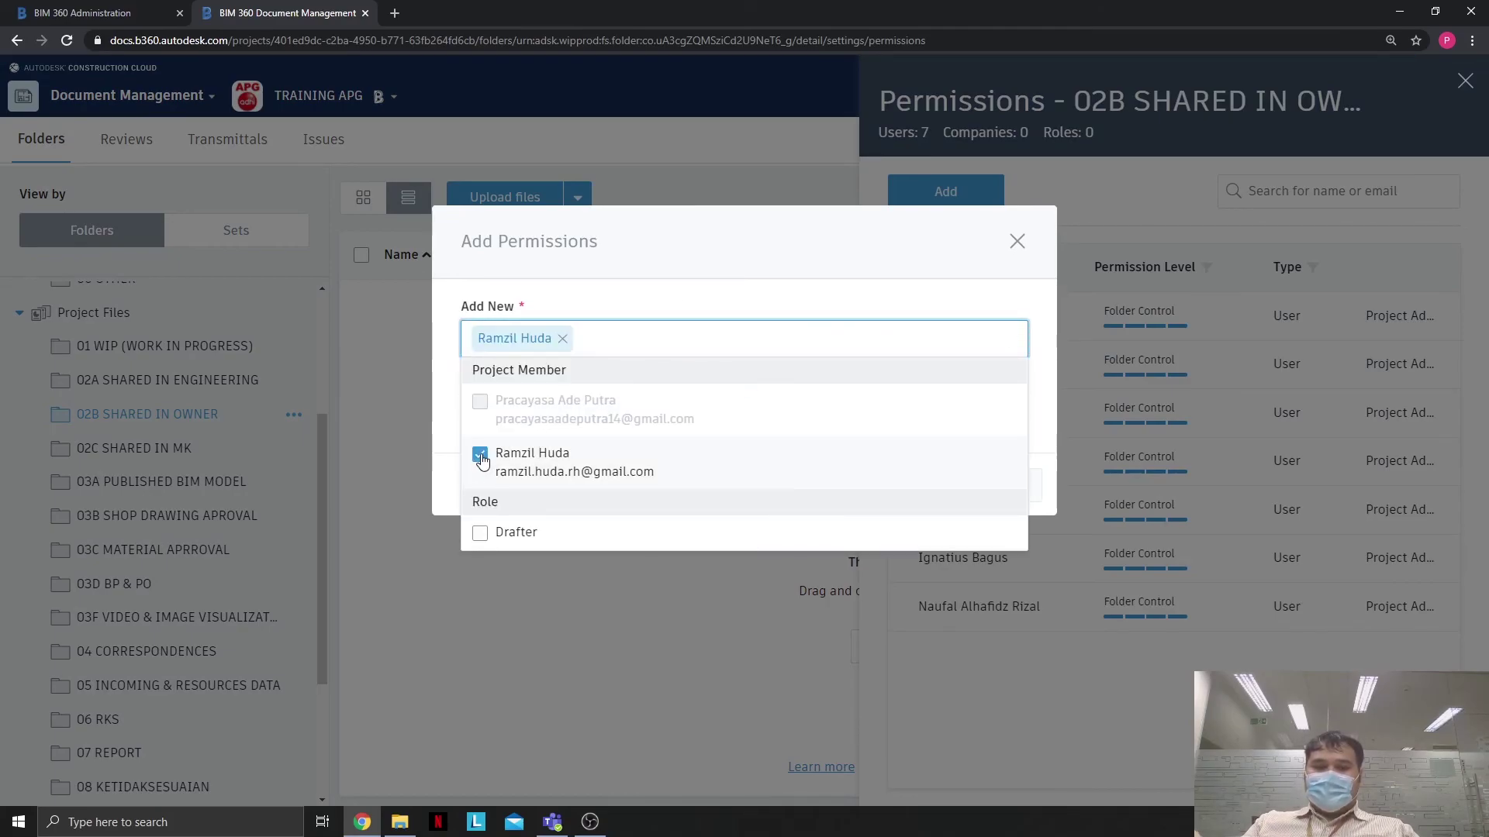
left_click(715, 276)
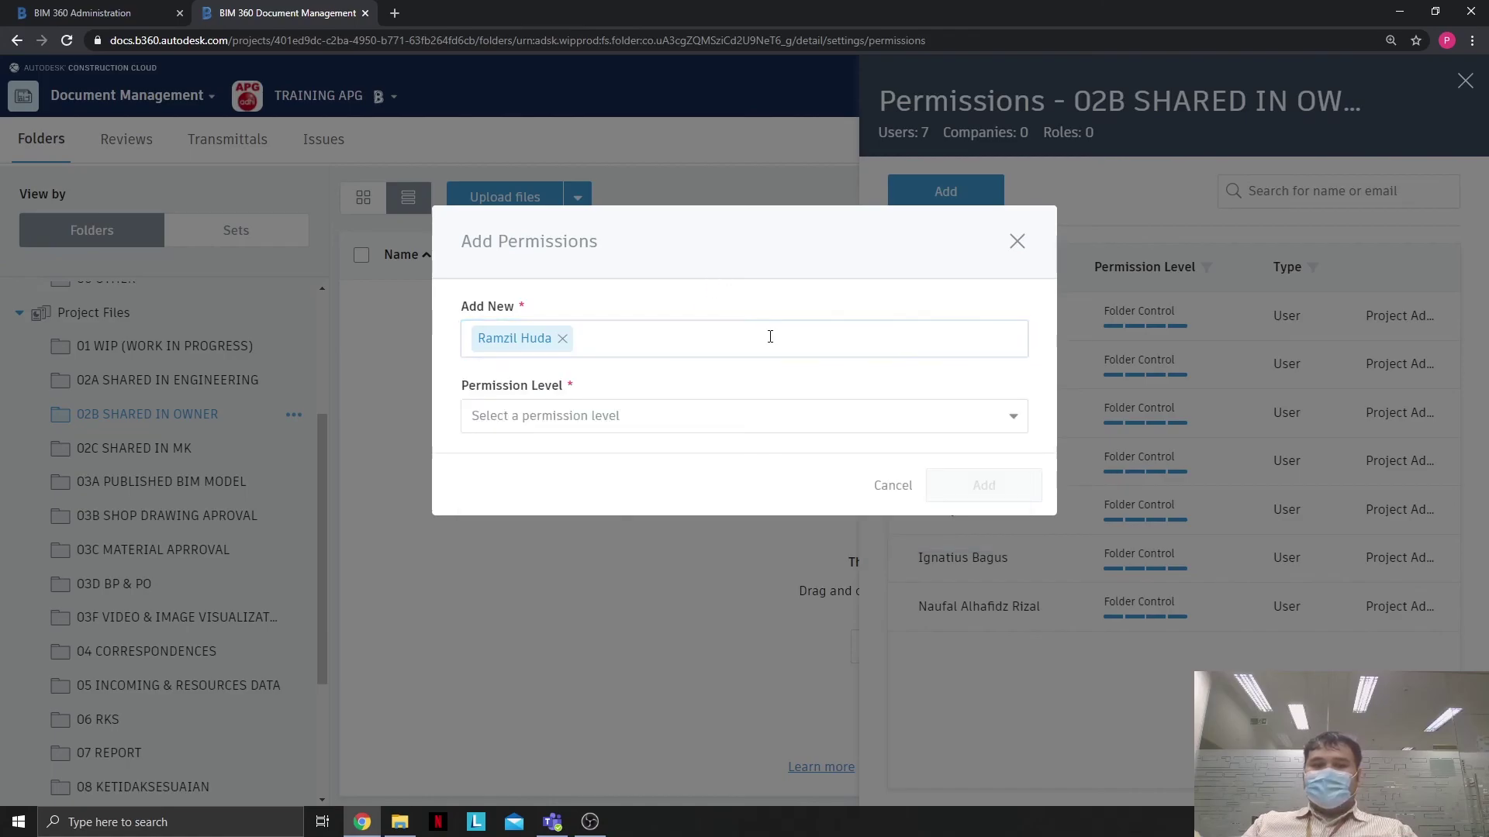
left_click(592, 417)
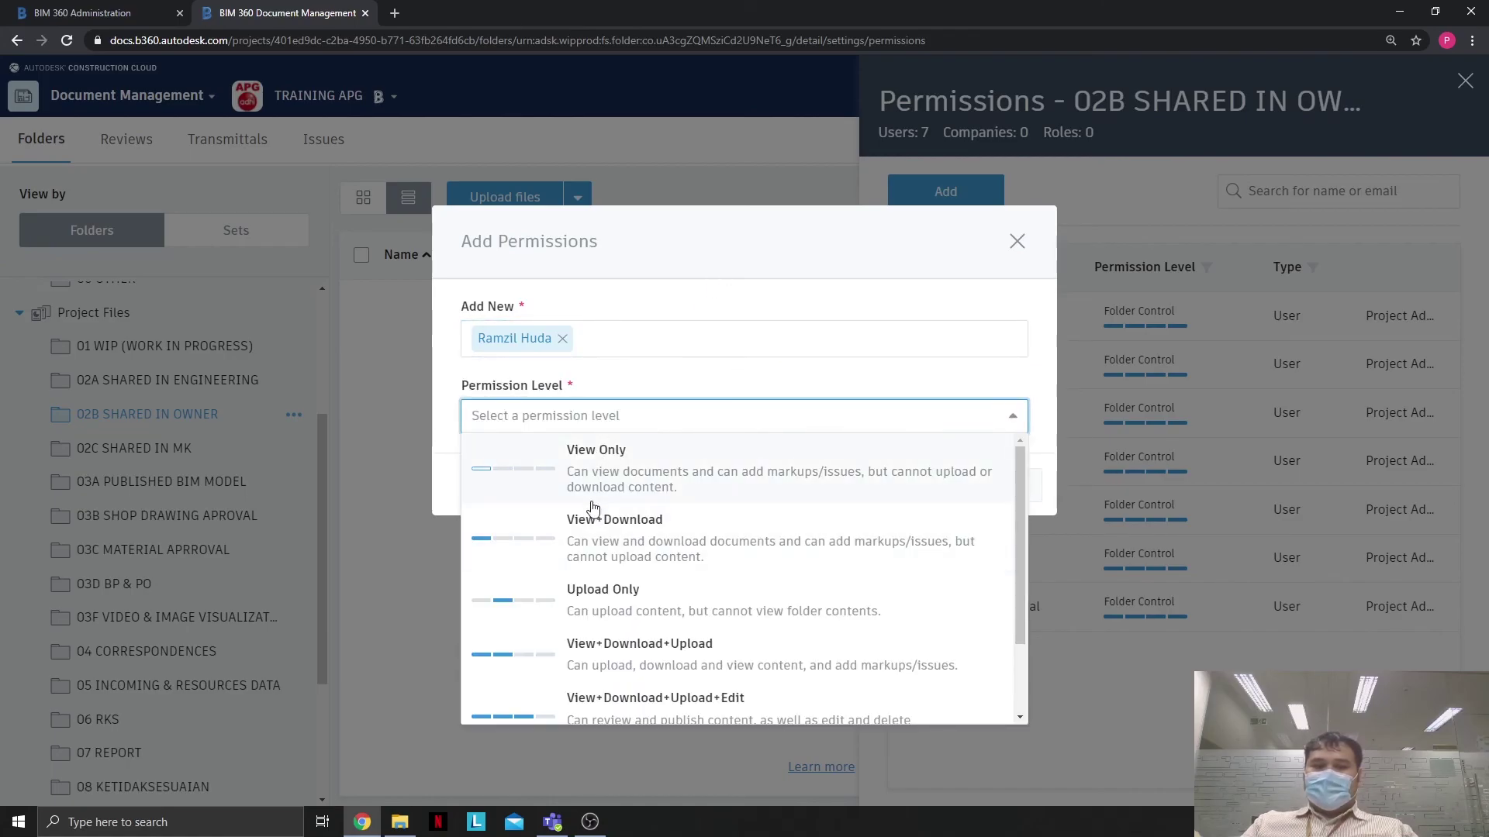
scroll(597, 515, "down", 2)
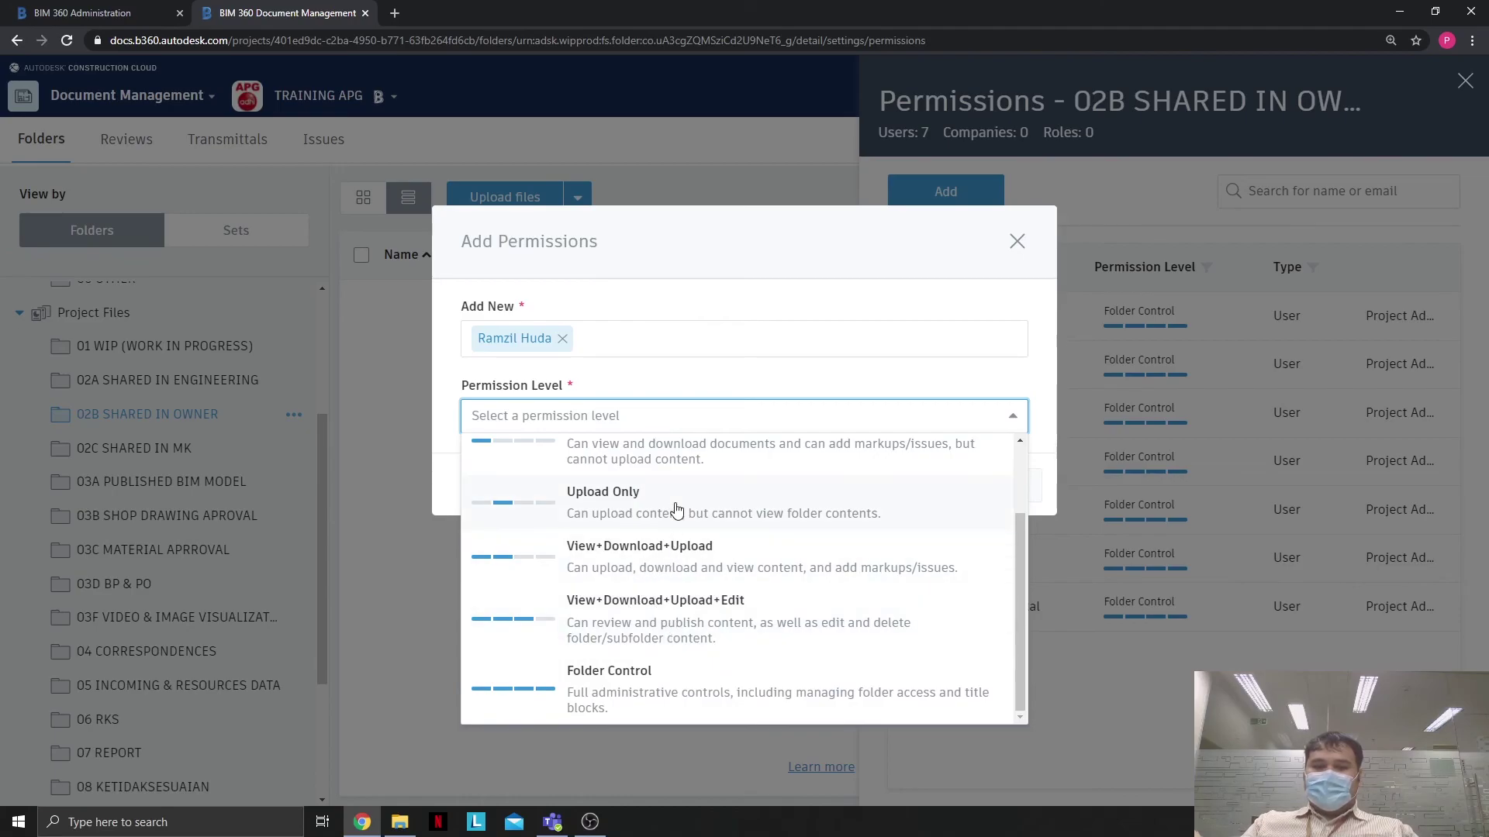
scroll(644, 524, "up", 1)
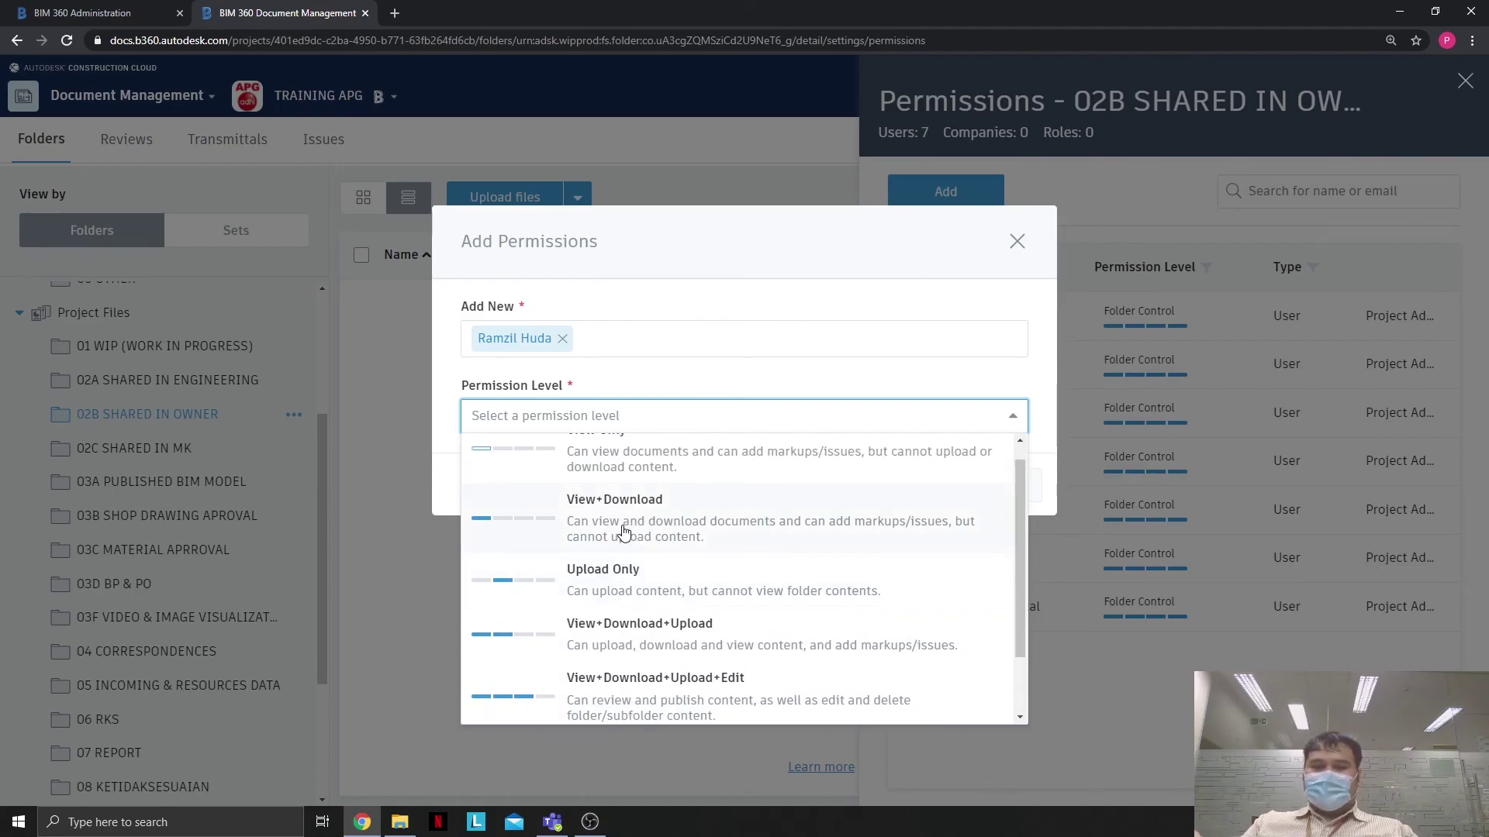
left_click(624, 532)
left_click(981, 496)
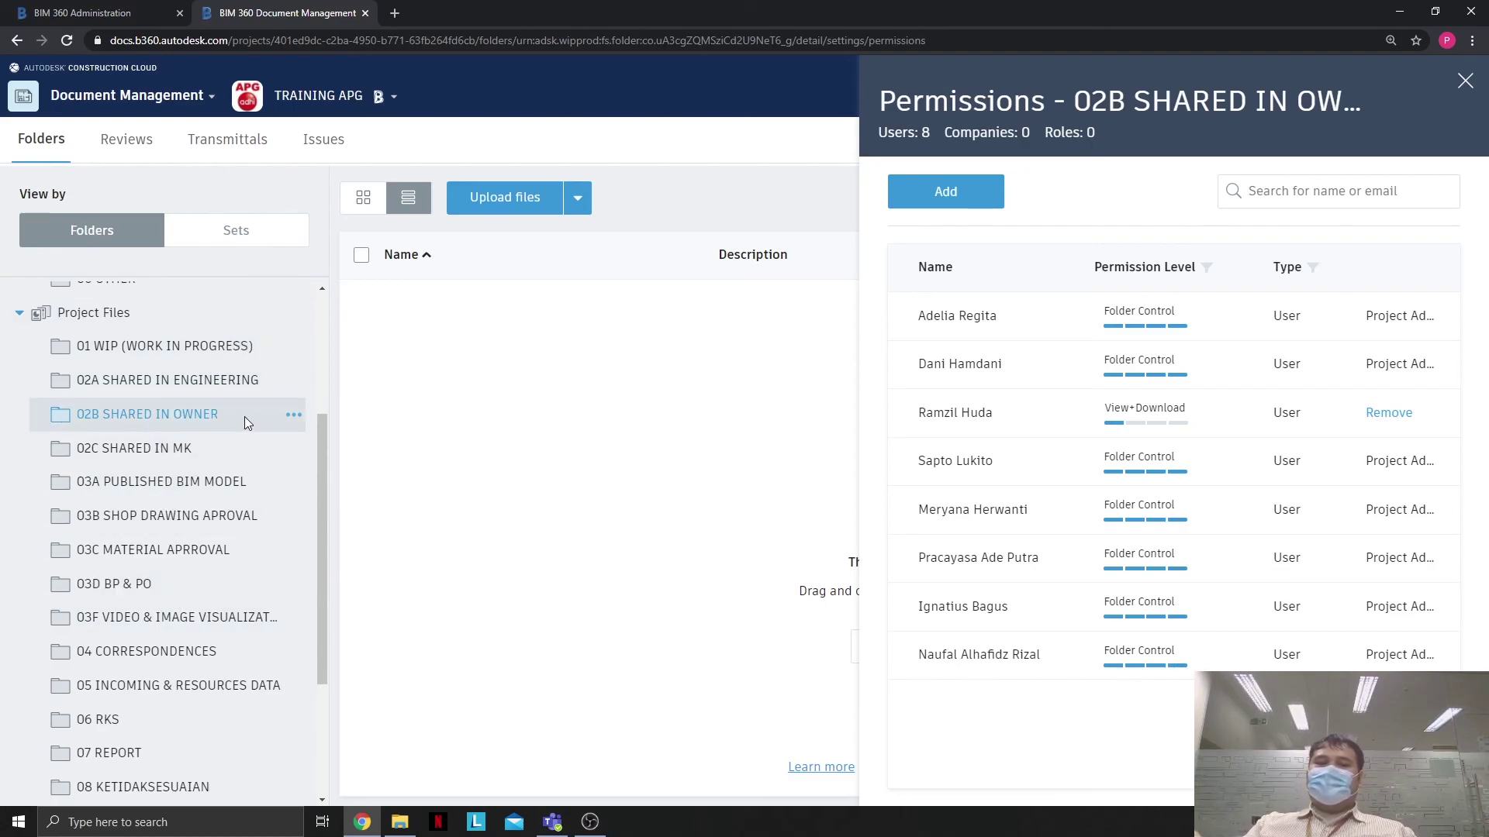
scroll(244, 416, "up", 3)
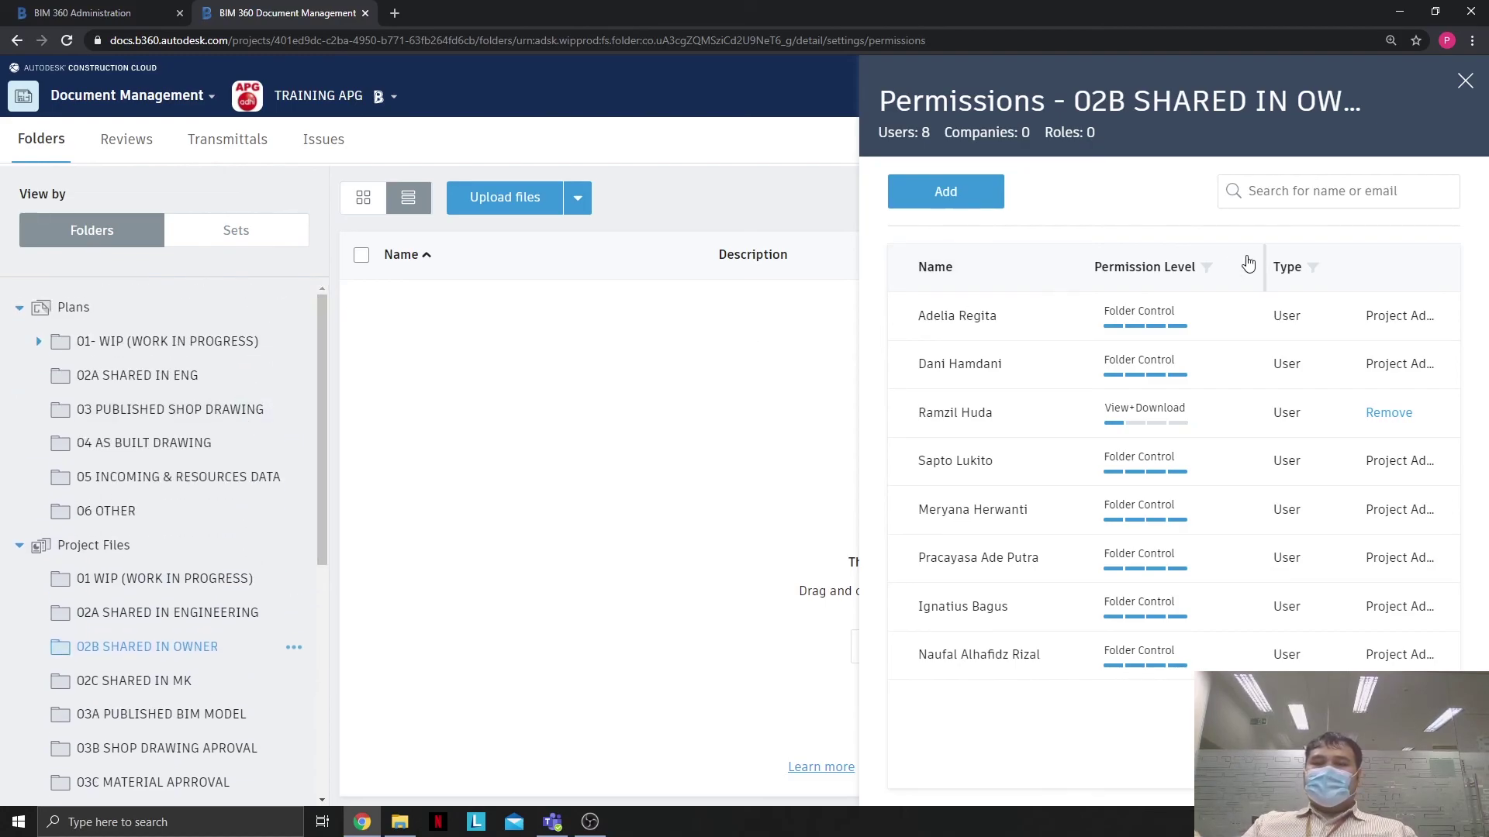